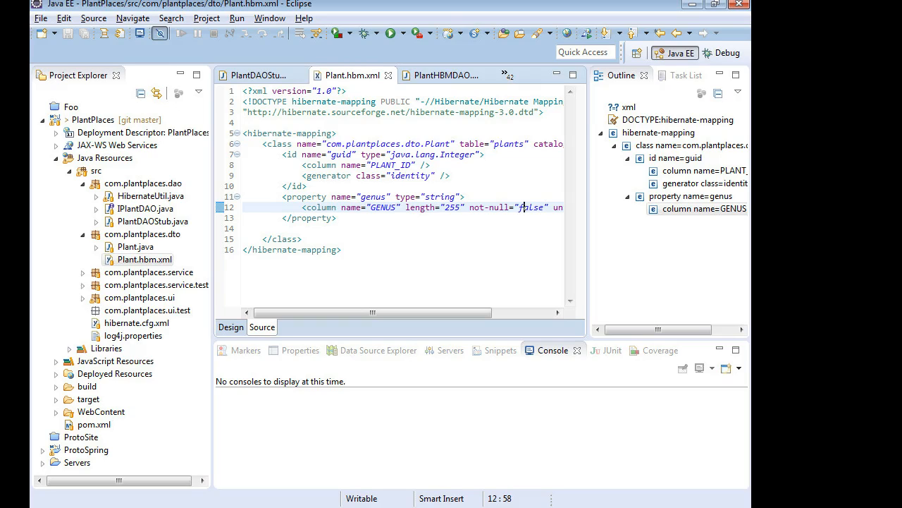
Give Plant.hbm.xml the whole window, briefly checking Plant.java and the phpMyAdmin plants structure.
{"action": "left_click", "coordinate": [366, 229]}
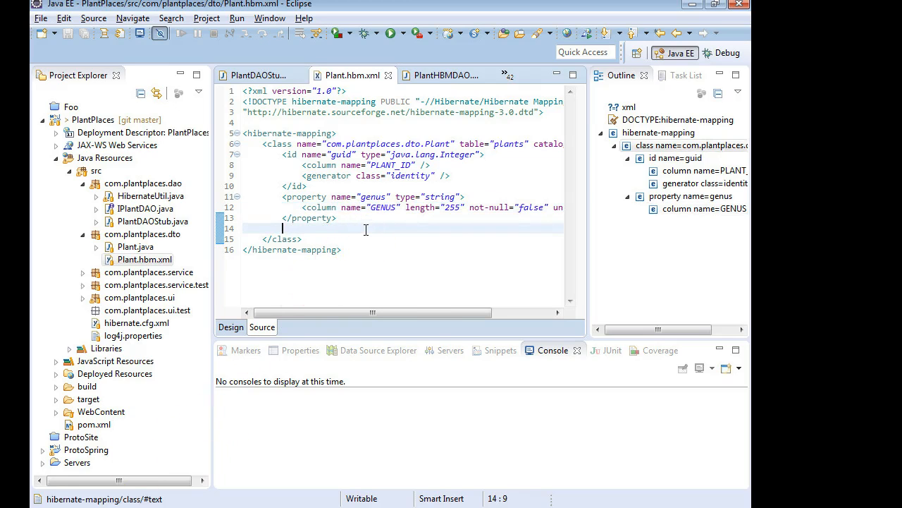
{"action": "key", "text": "ctrl+m"}
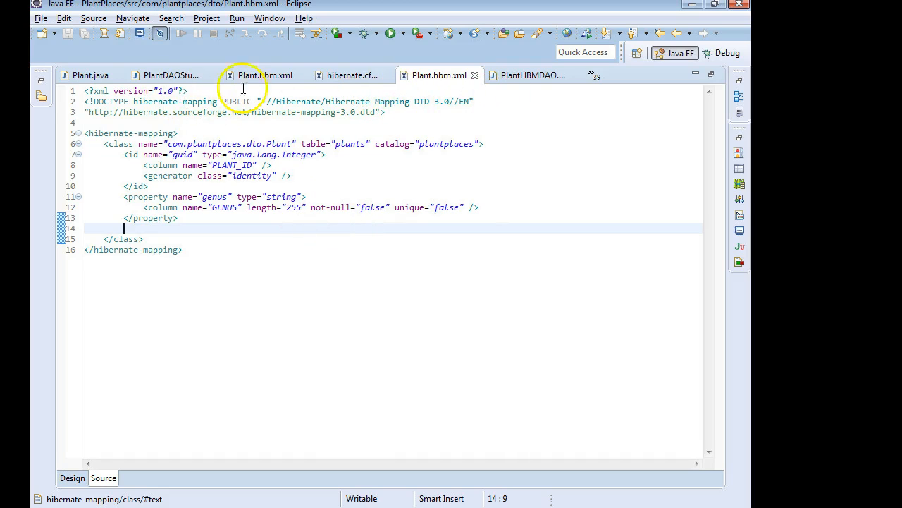
{"action": "left_click", "coordinate": [90, 76]}
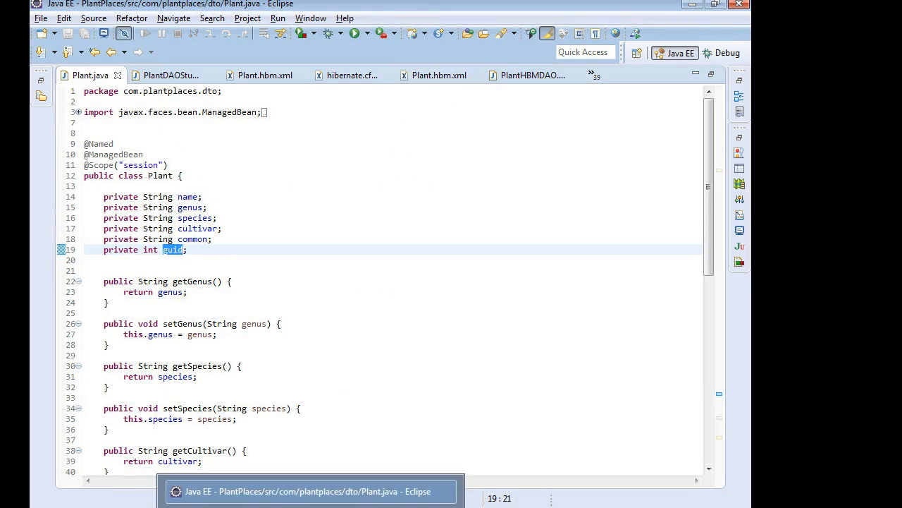
{"action": "key", "text": "alt+Tab"}
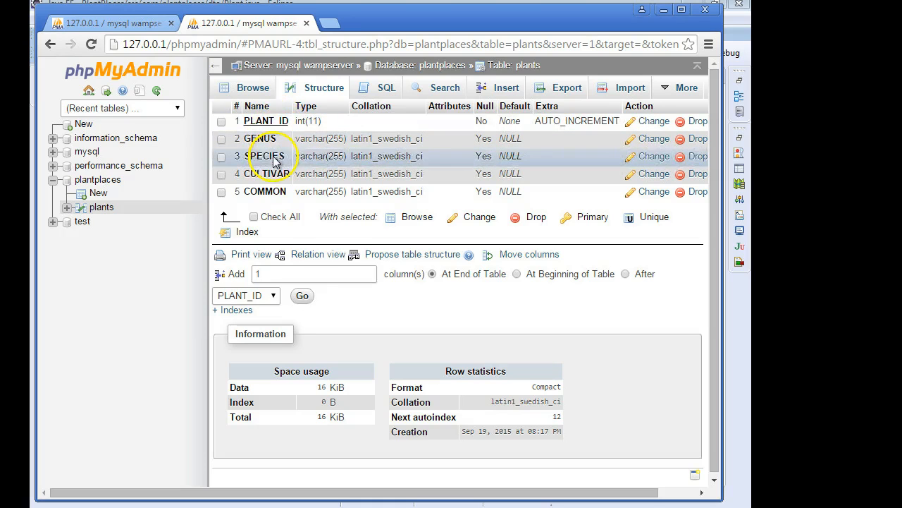
{"action": "left_click", "coordinate": [663, 9]}
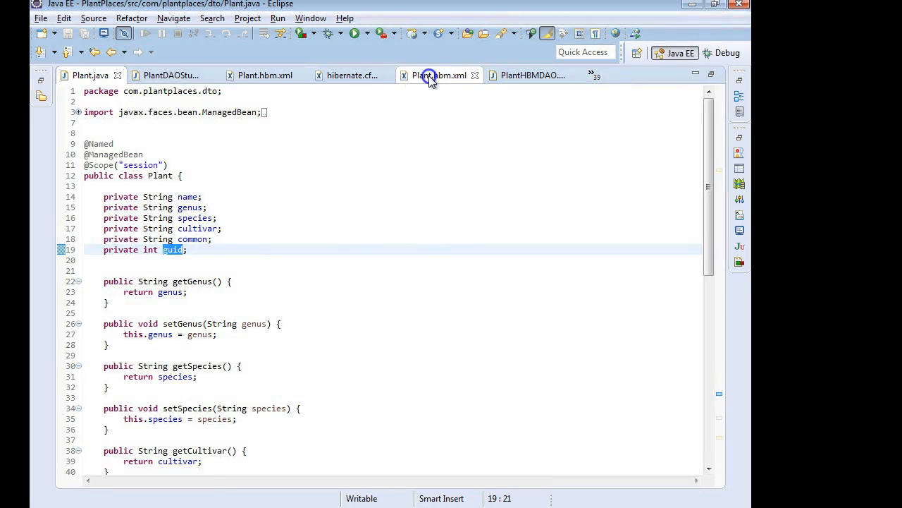
{"action": "left_click", "coordinate": [438, 75]}
{"action": "left_click", "coordinate": [282, 223]}
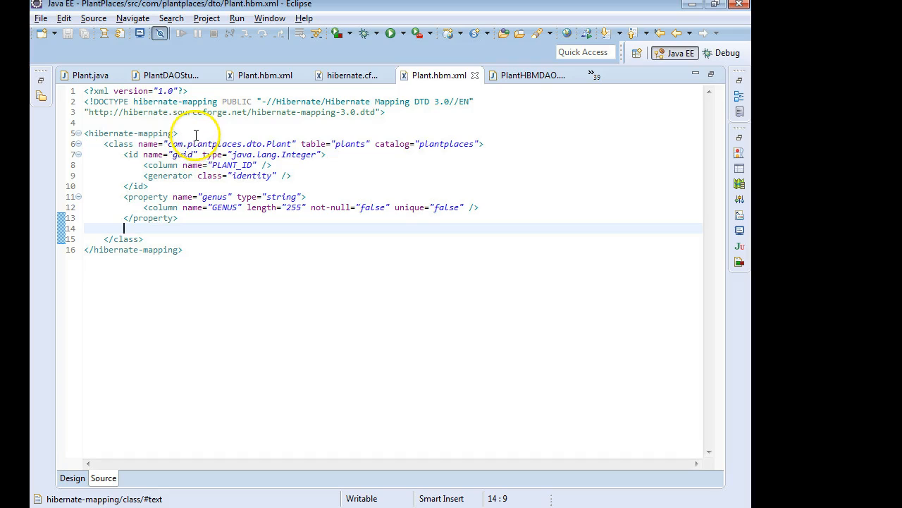
{"action": "left_click_drag", "start_coordinate": [385, 113], "coordinate": [101, 90]}
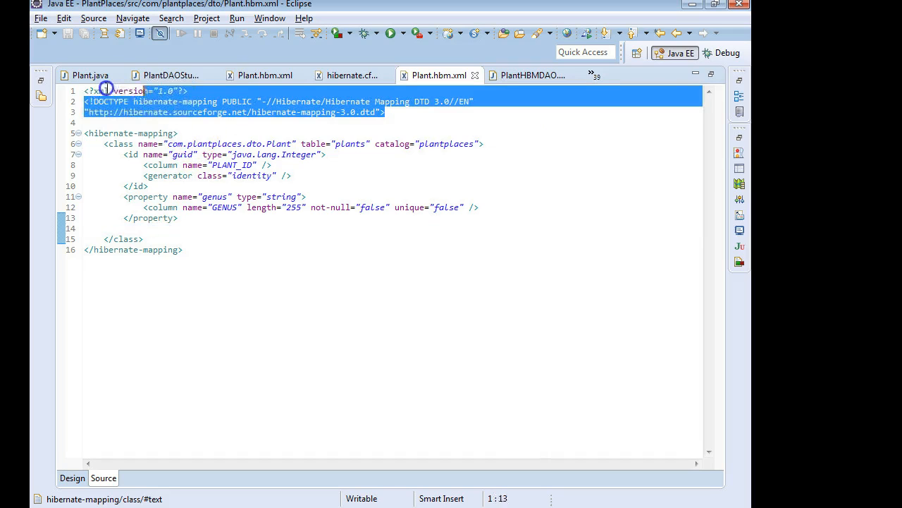
{"action": "left_click", "coordinate": [165, 124]}
{"action": "left_click", "coordinate": [134, 239]}
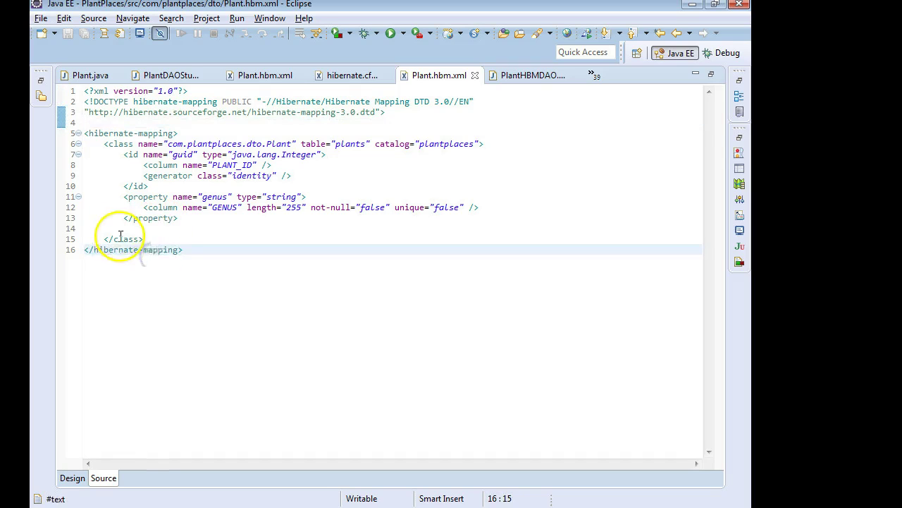
{"action": "left_click", "coordinate": [124, 145]}
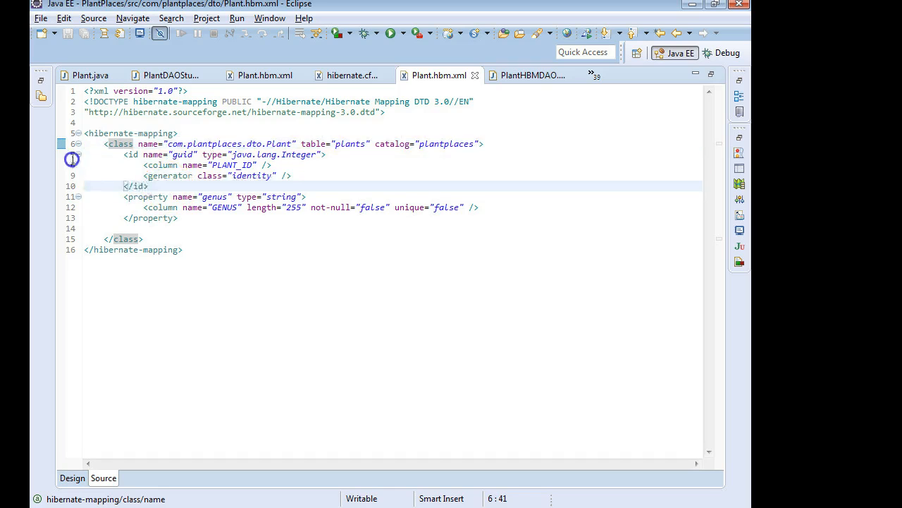
{"action": "left_click_drag", "start_coordinate": [149, 186], "coordinate": [66, 154]}
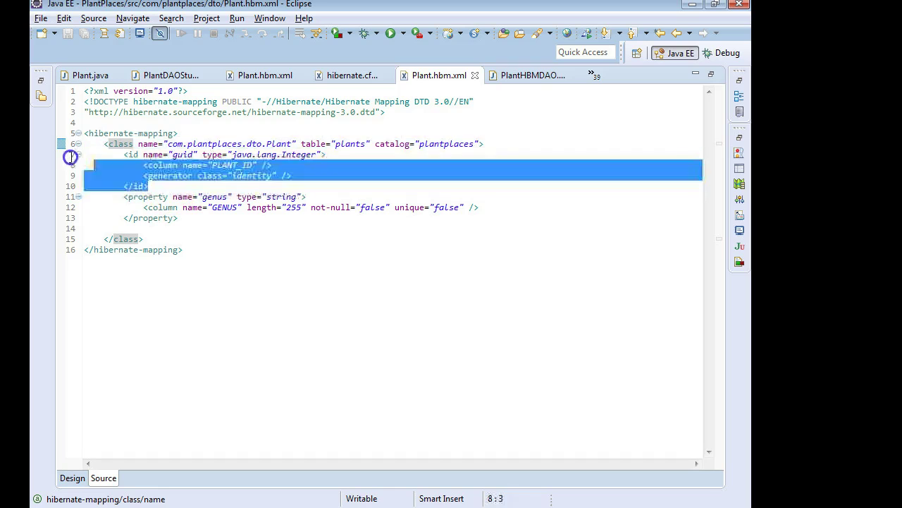
{"action": "left_click", "coordinate": [212, 228]}
{"action": "left_click", "coordinate": [219, 197]}
{"action": "left_click", "coordinate": [219, 217]}
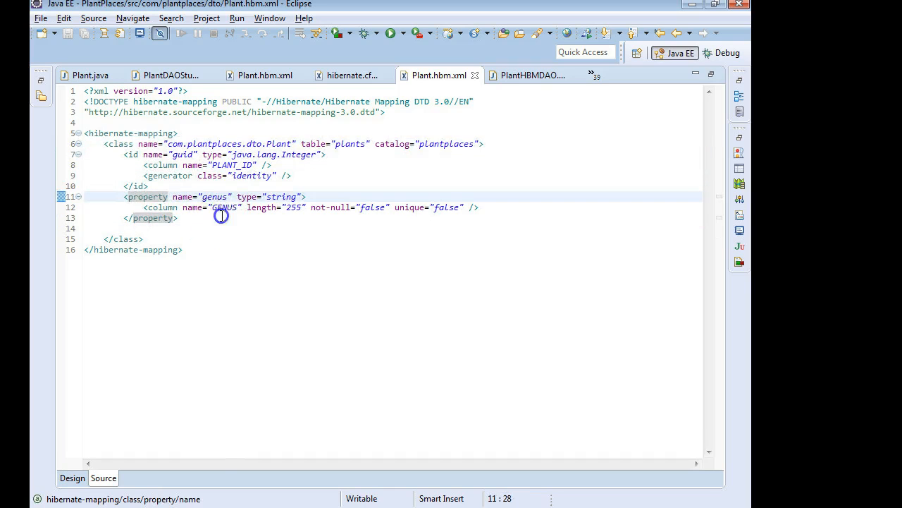
{"action": "key", "text": "shift+Home"}
{"action": "key", "text": "shift+Up"}
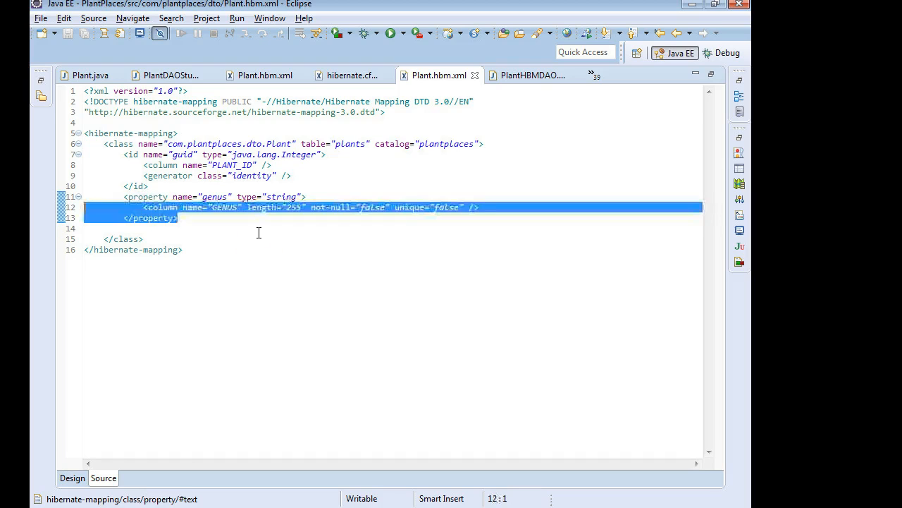
{"action": "key", "text": "shift+Up"}
Duplicate the genus property block below itself and rename its name to species.
{"action": "key", "text": "ctrl+c"}
{"action": "key", "text": "Down"}
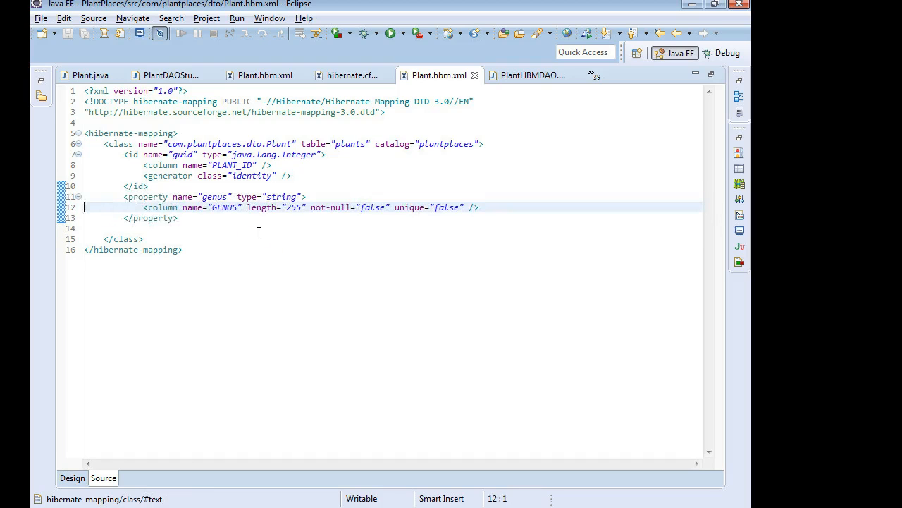
{"action": "key", "text": "Down"}
{"action": "key", "text": "Down"}
{"action": "key", "text": "ctrl+v"}
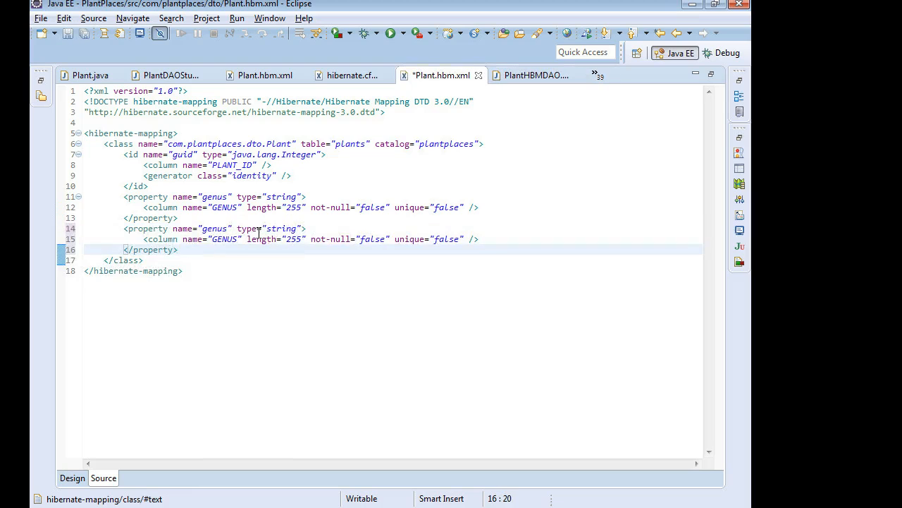
{"action": "key", "text": "Up"}
{"action": "key", "text": "Up"}
{"action": "key", "text": "Right"}
{"action": "key", "text": "Right"}
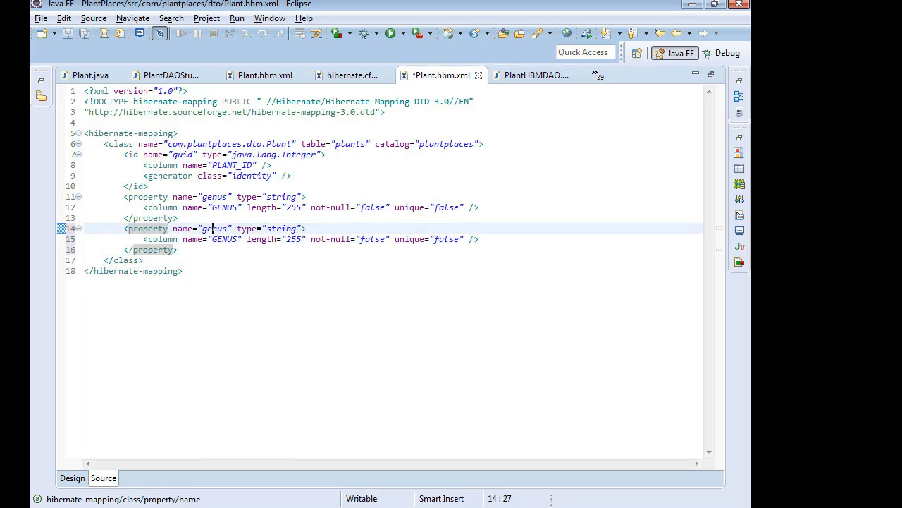
{"action": "type", "text": "specie"}
Take the SPECIES column name from phpMyAdmin and paste it as the new block's column.
{"action": "key", "text": "Down"}
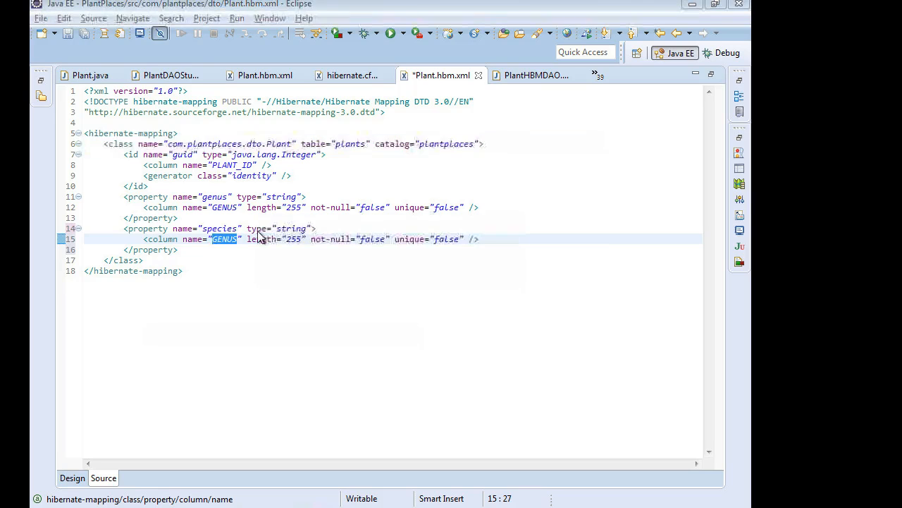
{"action": "key", "text": "alt+Tab"}
{"action": "left_click", "coordinate": [287, 157]}
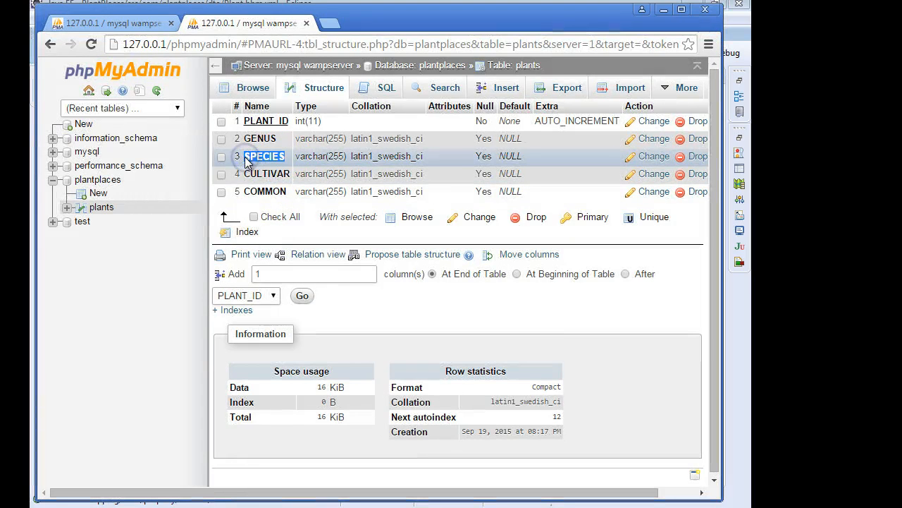
{"action": "key", "text": "alt+Tab"}
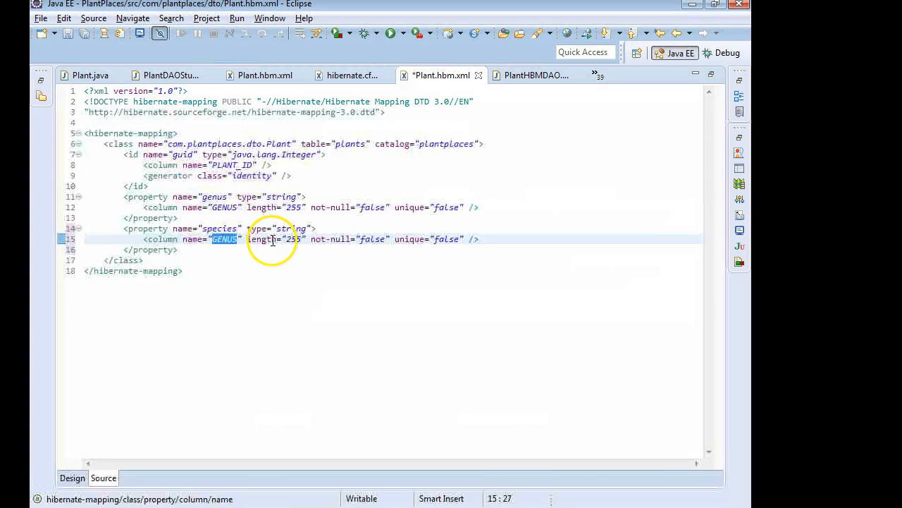
{"action": "key", "text": "ctrl+v"}
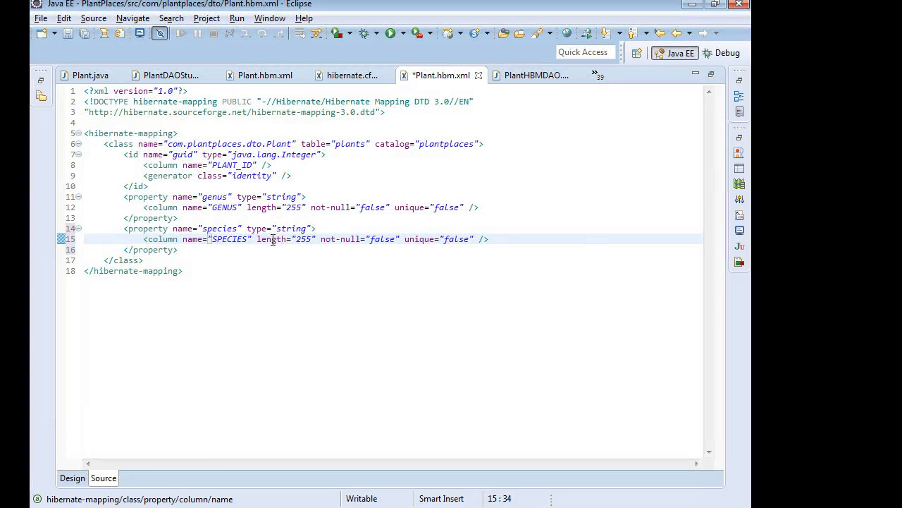
Select the whole new species property block for reuse.
{"action": "left_click", "coordinate": [208, 250]}
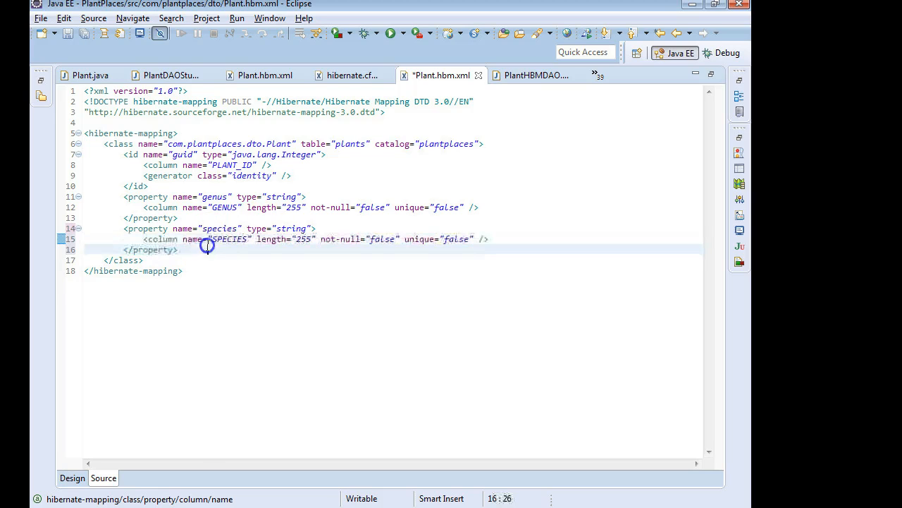
{"action": "key", "text": "Down"}
{"action": "key", "text": "Up"}
{"action": "key", "text": "shift+Home"}
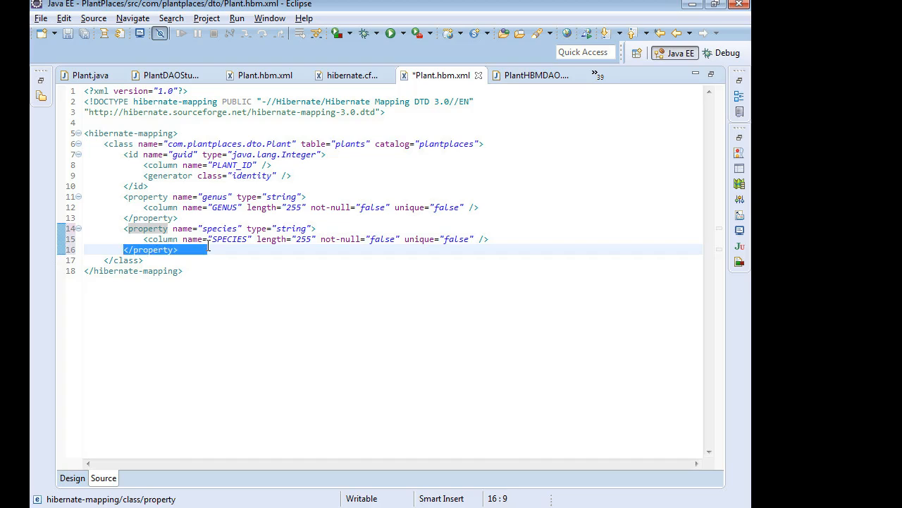
{"action": "key", "text": "shift+Up"}
{"action": "key", "text": "shift+Up"}
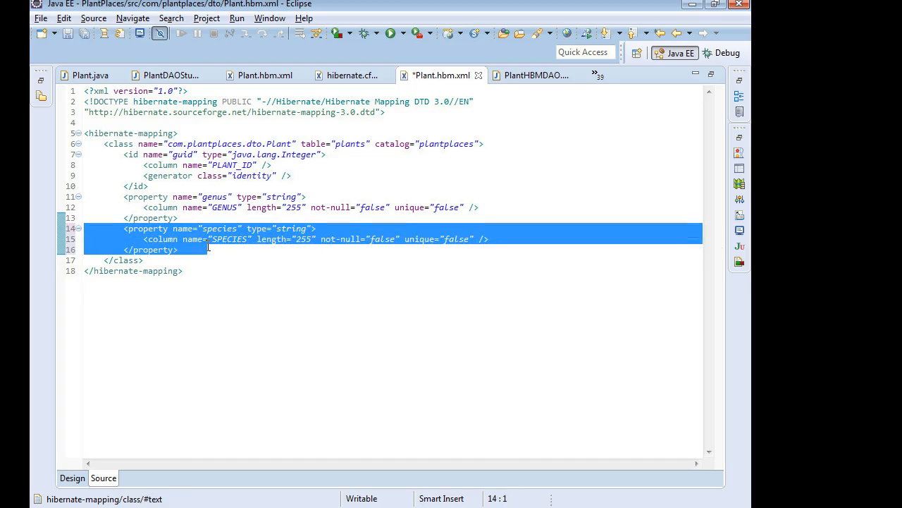
Paste a copy of the species block after it, fix its indentation and rename it to cultivar / CULTIVAR.
{"action": "key", "text": "Down"}
{"action": "key", "text": "Down"}
{"action": "key", "text": "Down"}
{"action": "key", "text": "Up"}
{"action": "key", "text": "End"}
{"action": "key", "text": "ctrl+v"}
{"action": "key", "text": "Return"}
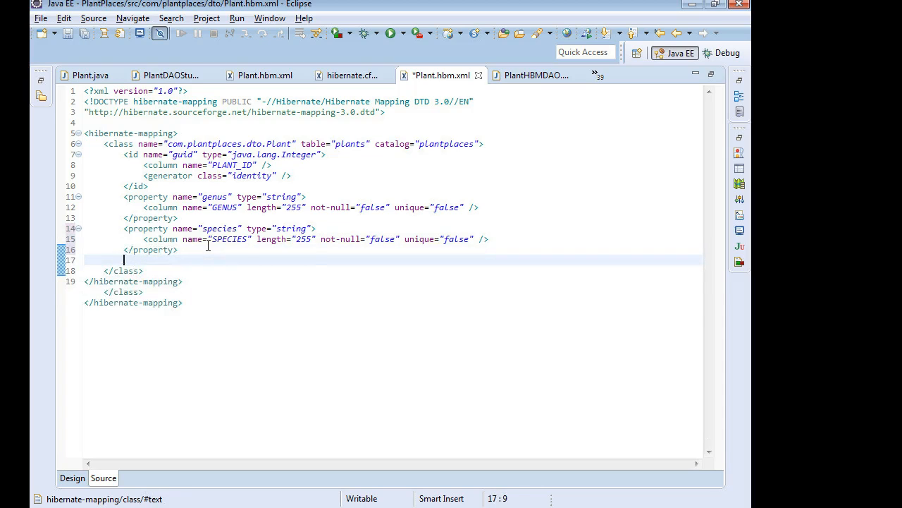
{"action": "key", "text": "ctrl+v"}
{"action": "key", "text": "Up"}
{"action": "key", "text": "Up"}
{"action": "key", "text": "Home"}
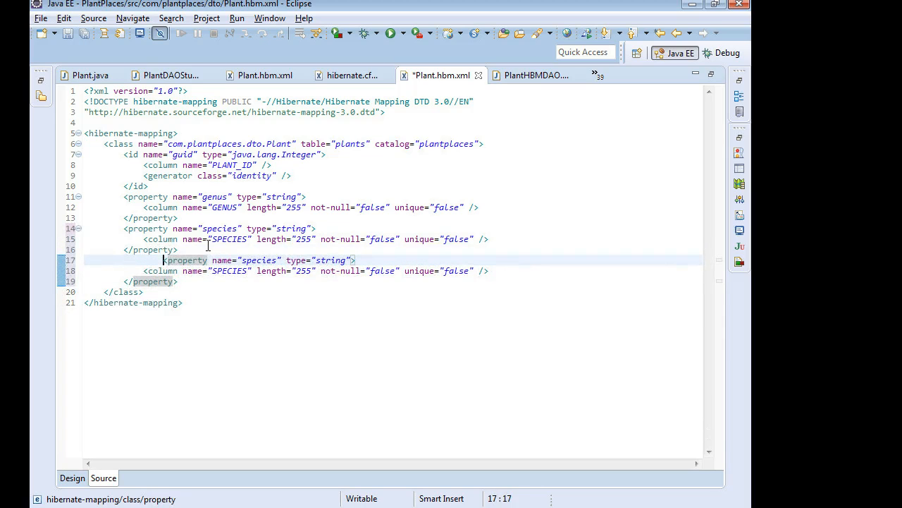
{"action": "key", "text": "BackSpace"}
{"action": "key", "text": "BackSpace"}
{"action": "key", "text": "BackSpace"}
{"action": "key", "text": "BackSpace"}
{"action": "key", "text": "BackSpace"}
{"action": "key", "text": "BackSpace"}
{"action": "key", "text": "BackSpace"}
{"action": "key", "text": "BackSpace"}
{"action": "key", "text": "Down"}
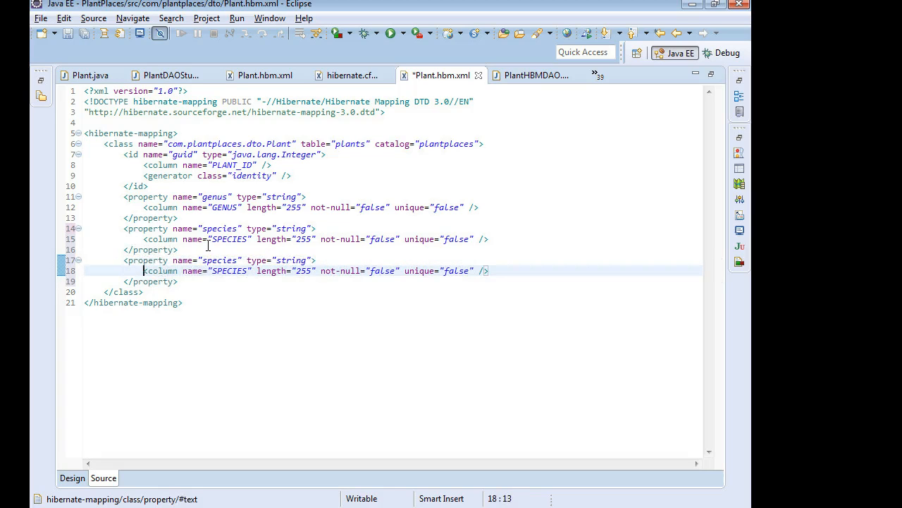
{"action": "key", "text": "Up"}
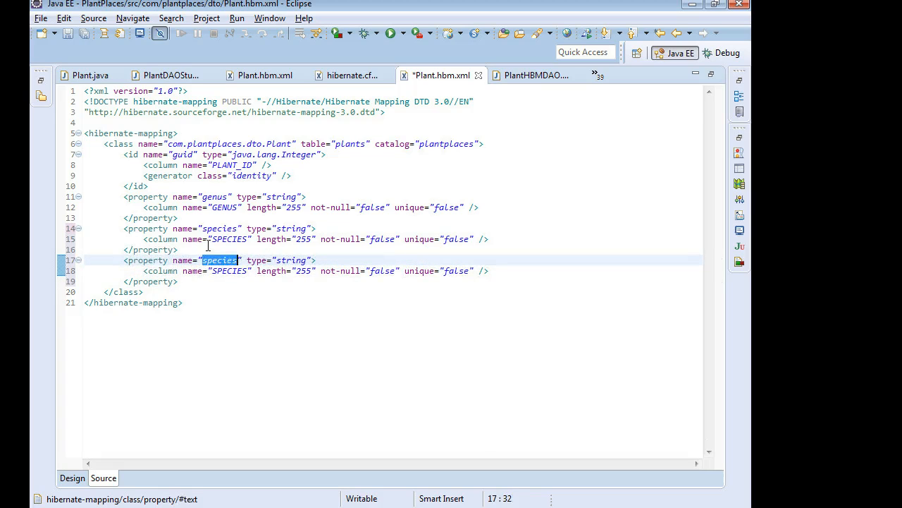
{"action": "type", "text": "cultivar"}
{"action": "key", "text": "Down"}
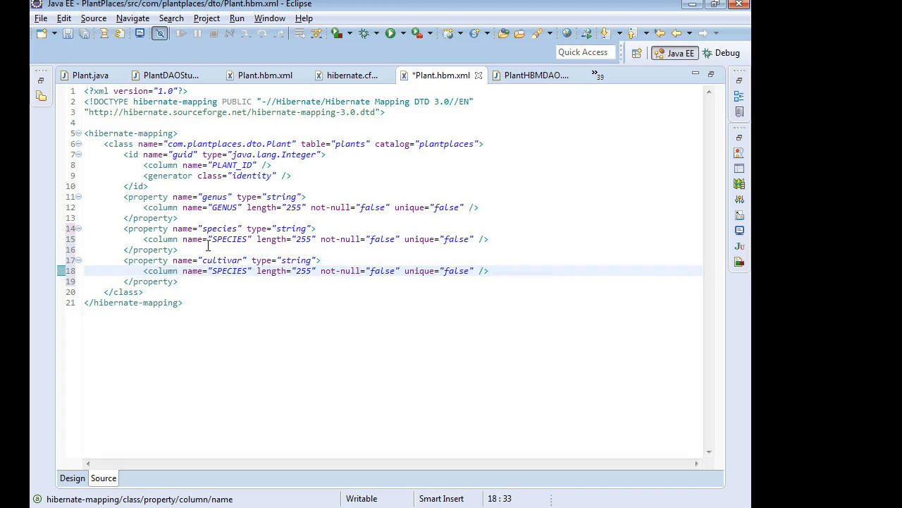
{"action": "type", "text": "CULTIVAR"}
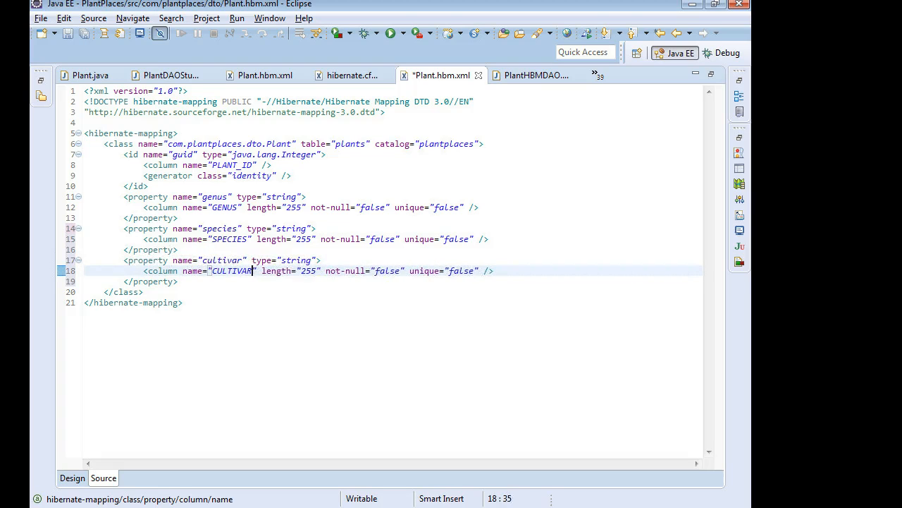
Paste another property block below cultivar and remove its extra indentation.
{"action": "key", "text": "Down"}
{"action": "key", "text": "End"}
{"action": "key", "text": "Return"}
{"action": "key", "text": "ctrl+v"}
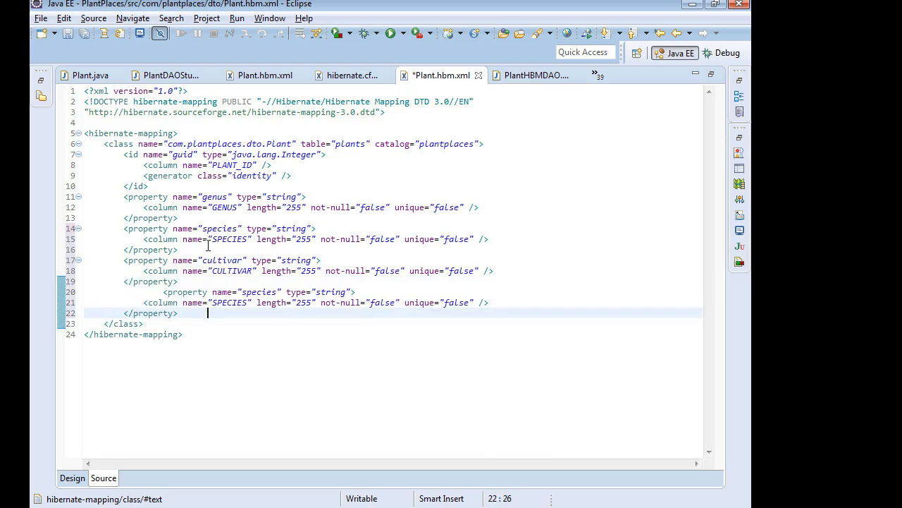
{"action": "key", "text": "Up"}
{"action": "key", "text": "Up"}
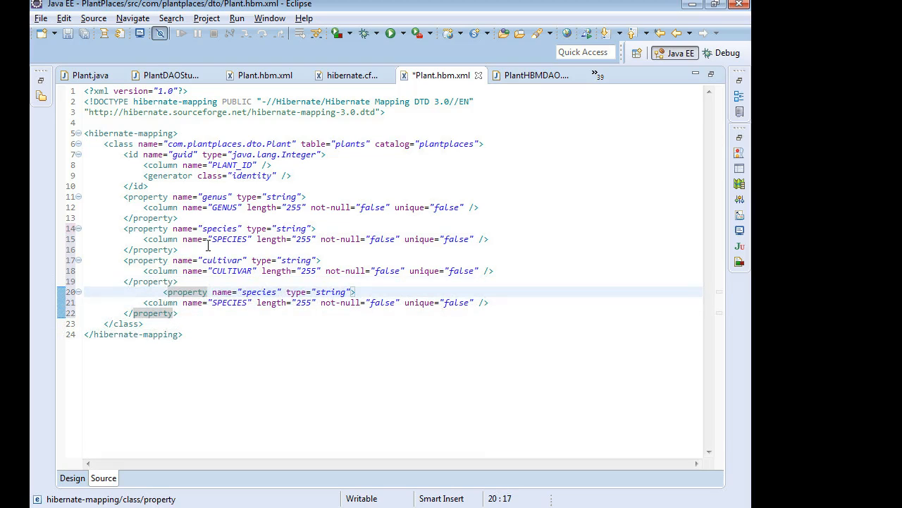
{"action": "key", "text": "BackSpace"}
{"action": "key", "text": "BackSpace"}
{"action": "key", "text": "BackSpace"}
{"action": "key", "text": "BackSpace"}
{"action": "key", "text": "BackSpace"}
{"action": "key", "text": "BackSpace"}
{"action": "key", "text": "BackSpace"}
{"action": "key", "text": "BackSpace"}
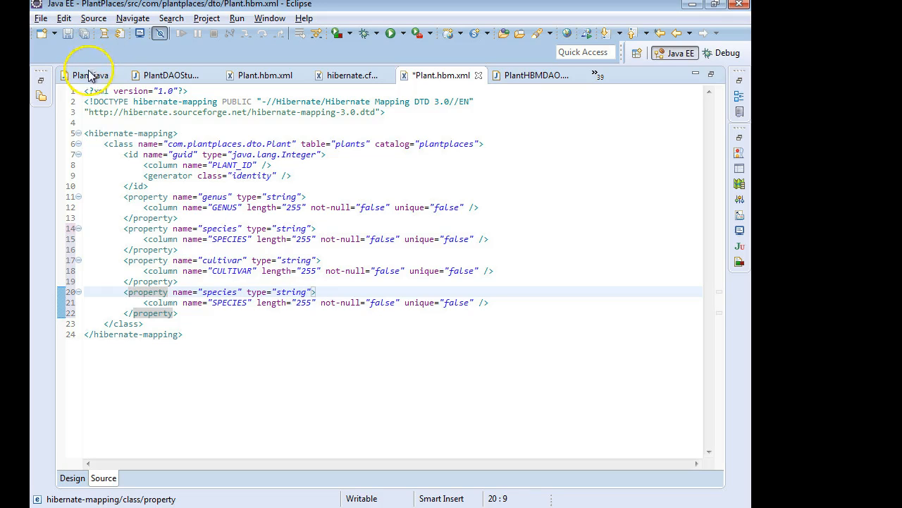
After checking Plant.java and the plants table, rename the new block to common / COMMON and save the file.
{"action": "left_click", "coordinate": [90, 74]}
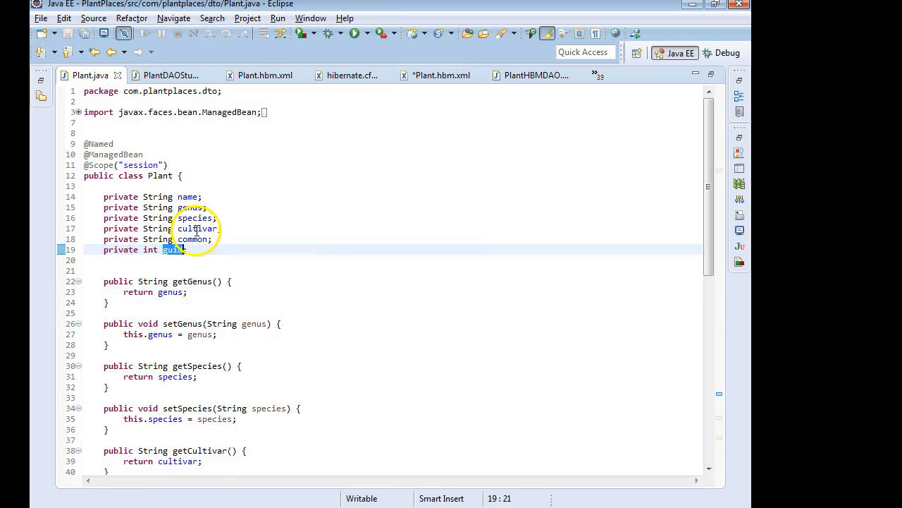
{"action": "left_click", "coordinate": [242, 493]}
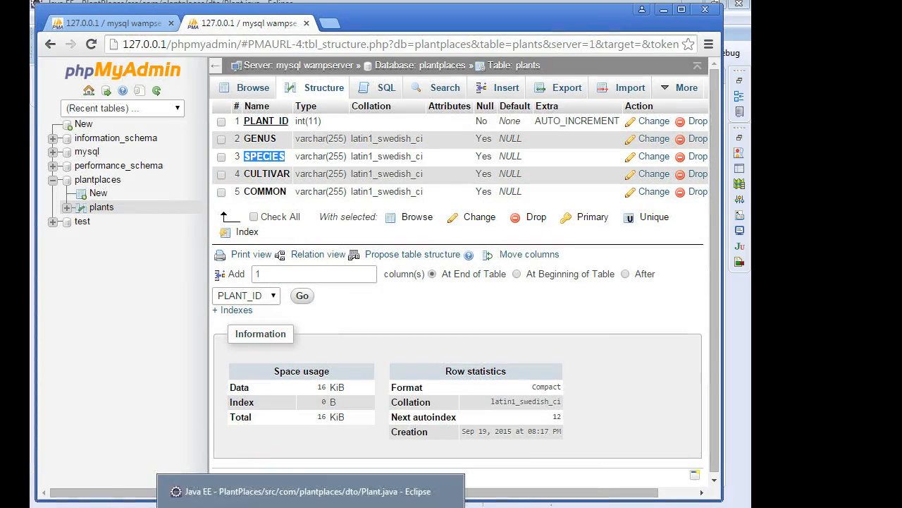
{"action": "left_click", "coordinate": [211, 503]}
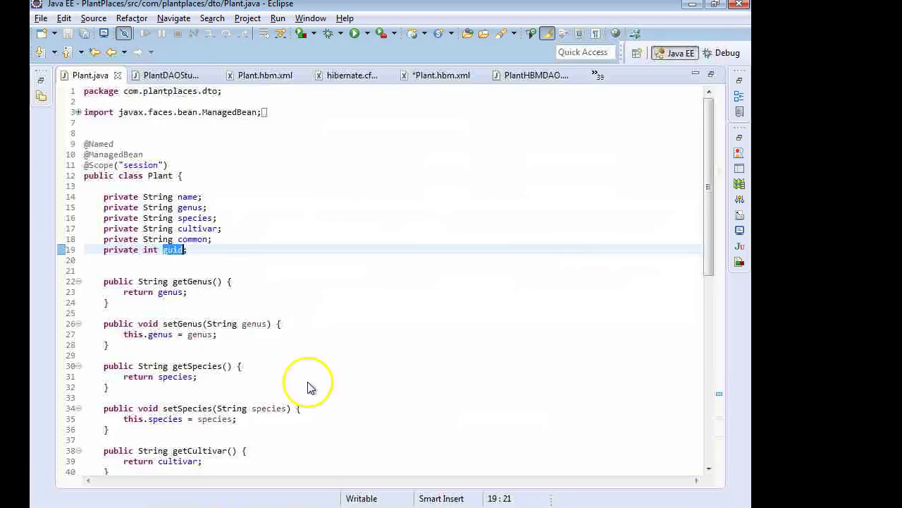
{"action": "left_click", "coordinate": [431, 76]}
{"action": "left_click", "coordinate": [240, 291]}
{"action": "type", "text": "common\" type=\"string\">"}
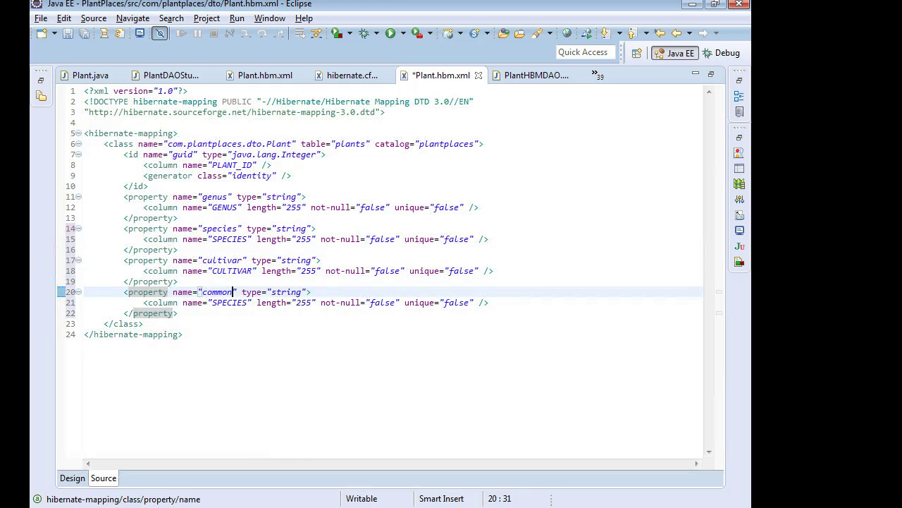
{"action": "key", "text": "Down"}
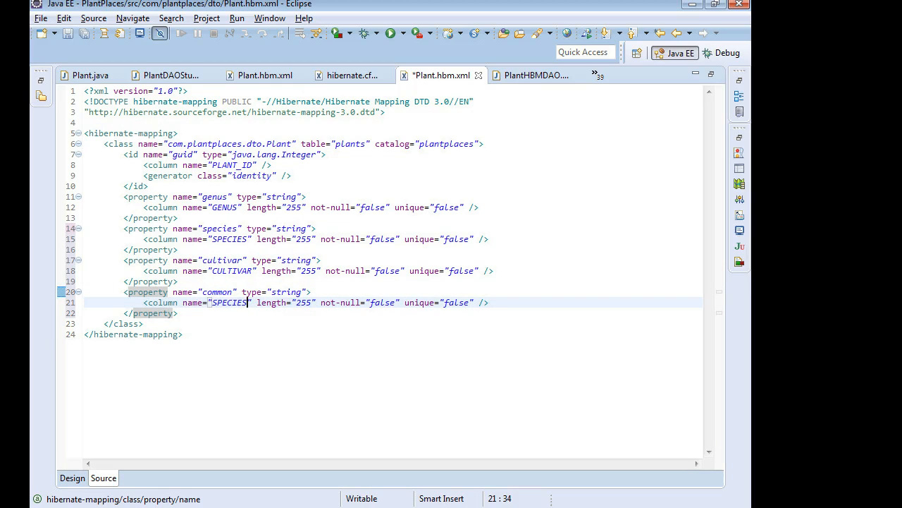
{"action": "type", "text": "COMMON"}
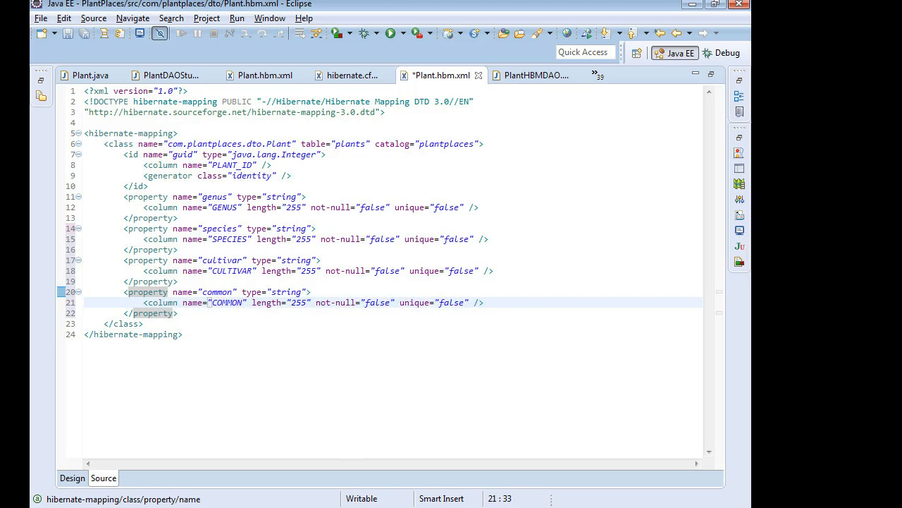
{"action": "key", "text": "ctrl+s"}
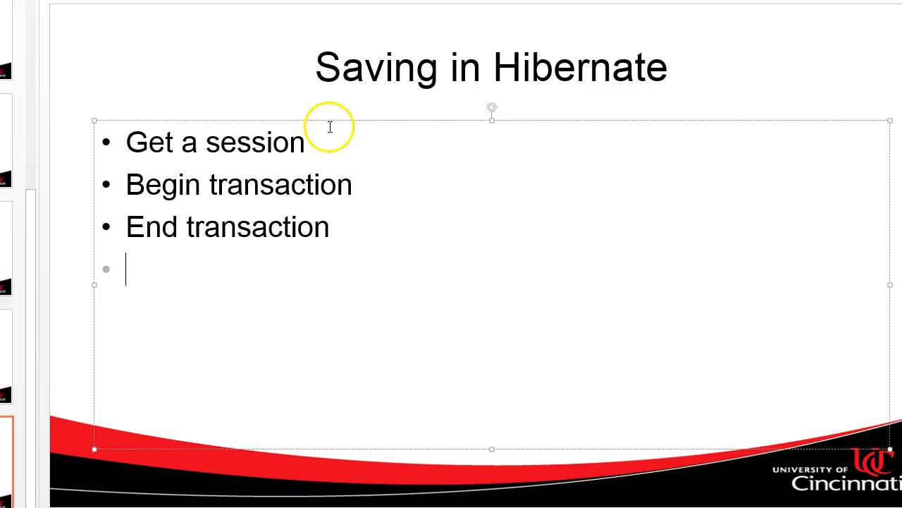
Highlight the Get a session, Begin transaction and End transaction bullets in turn.
{"action": "left_click_drag", "start_coordinate": [321, 145], "coordinate": [124, 143]}
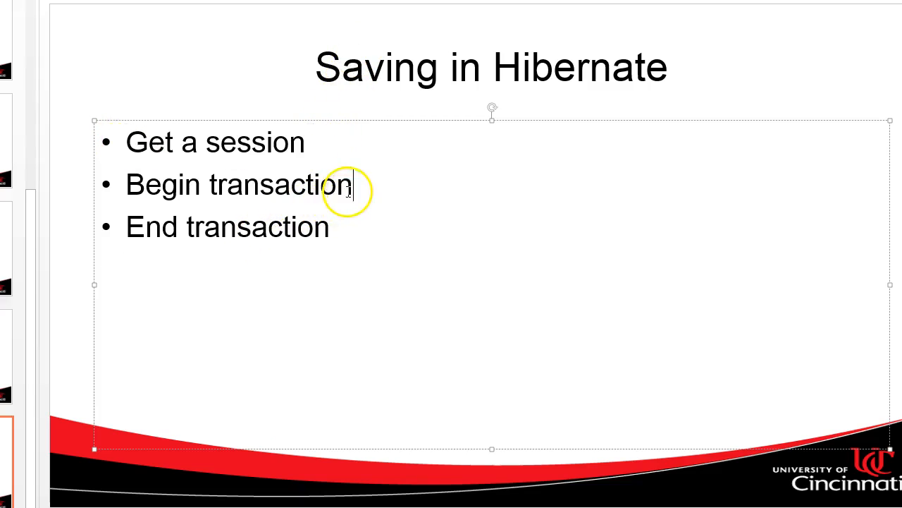
{"action": "left_click_drag", "start_coordinate": [356, 184], "coordinate": [123, 184]}
{"action": "left_click", "coordinate": [373, 230]}
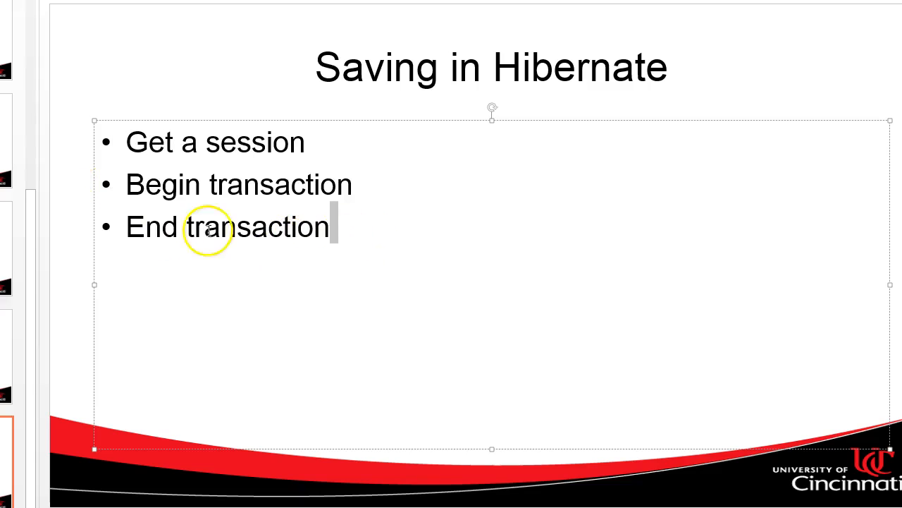
{"action": "left_click_drag", "start_coordinate": [339, 227], "coordinate": [125, 227]}
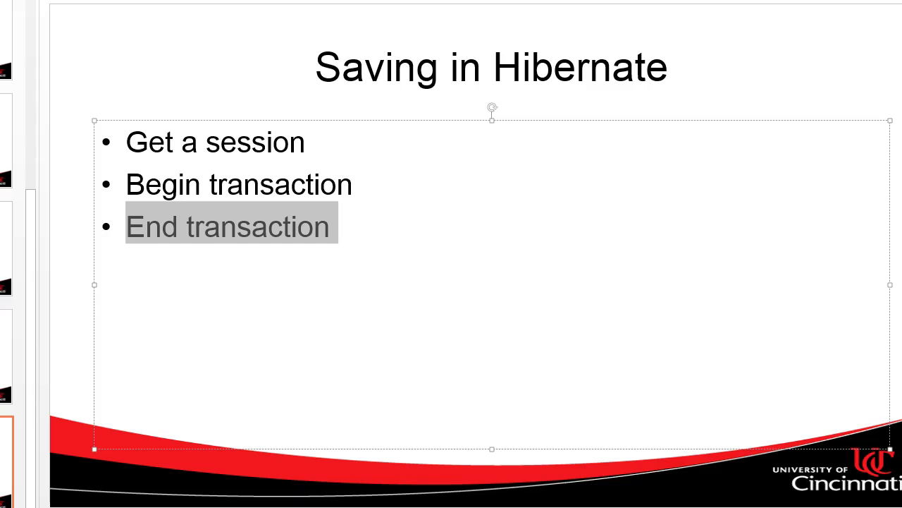
Bring the Notepad notes forward and end the openSession() statement with a semicolon.
{"action": "left_click", "coordinate": [310, 479]}
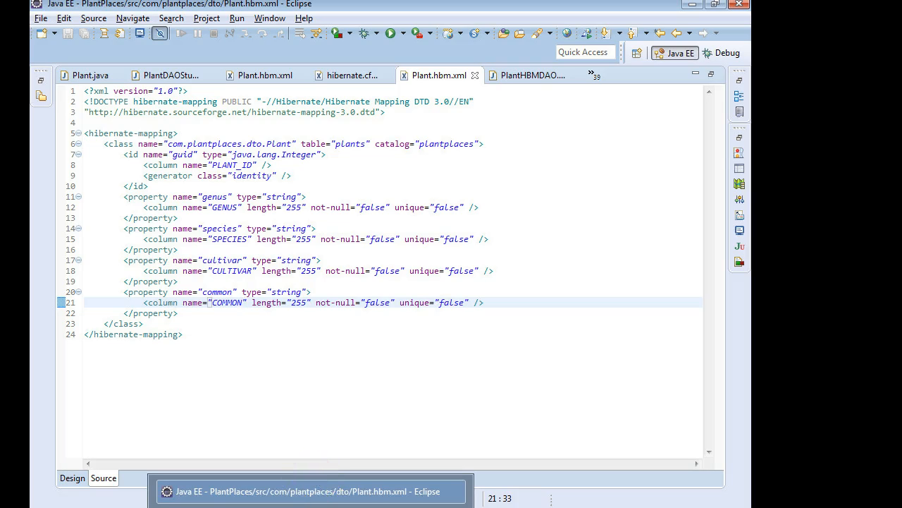
{"action": "left_click", "coordinate": [95, 171]}
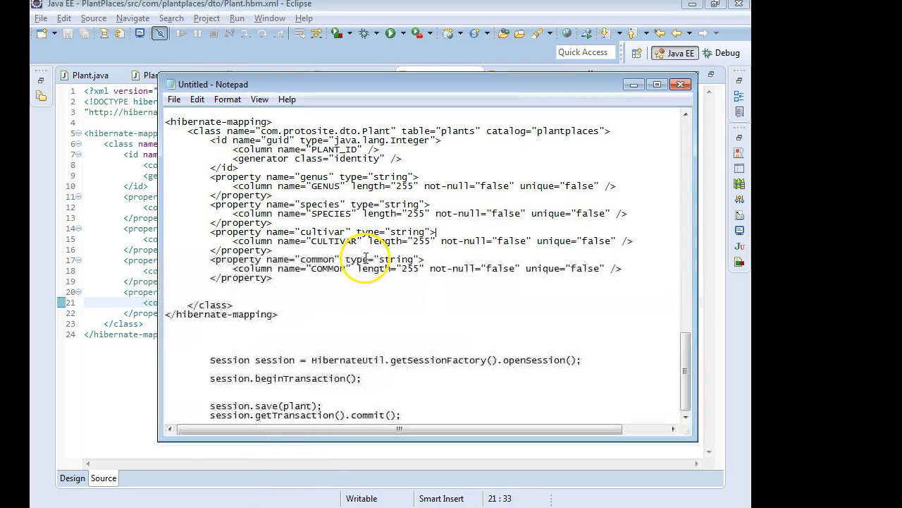
{"action": "left_click", "coordinate": [604, 360]}
{"action": "type", "text": ";"}
{"action": "left_click_drag", "start_coordinate": [311, 359], "coordinate": [389, 358]}
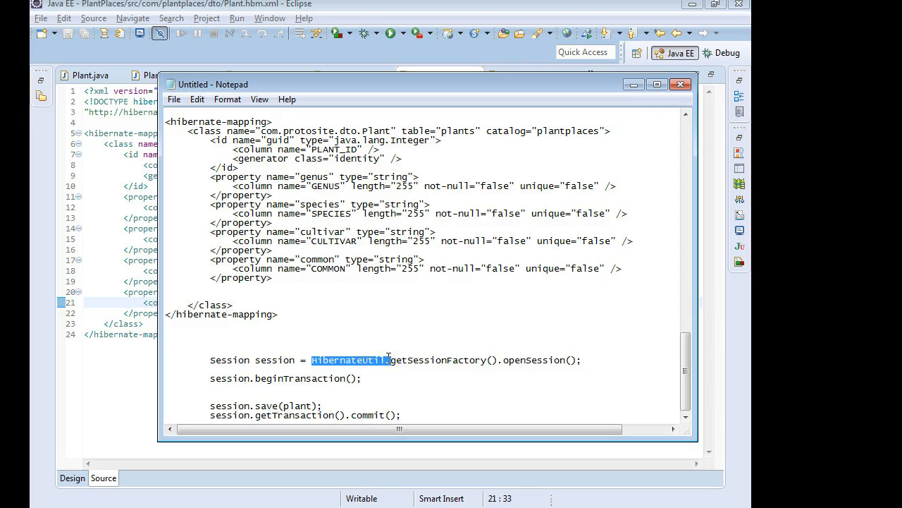
{"action": "scroll", "coordinate": [388, 357], "scroll_direction": "up", "scroll_amount": 10}
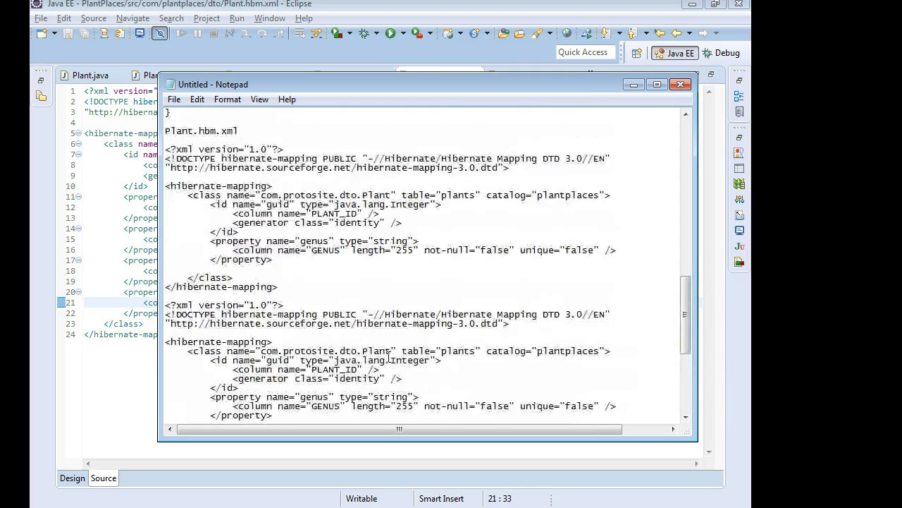
{"action": "scroll", "coordinate": [390, 355], "scroll_direction": "up", "scroll_amount": 6}
{"action": "scroll", "coordinate": [390, 339], "scroll_direction": "up", "scroll_amount": 3}
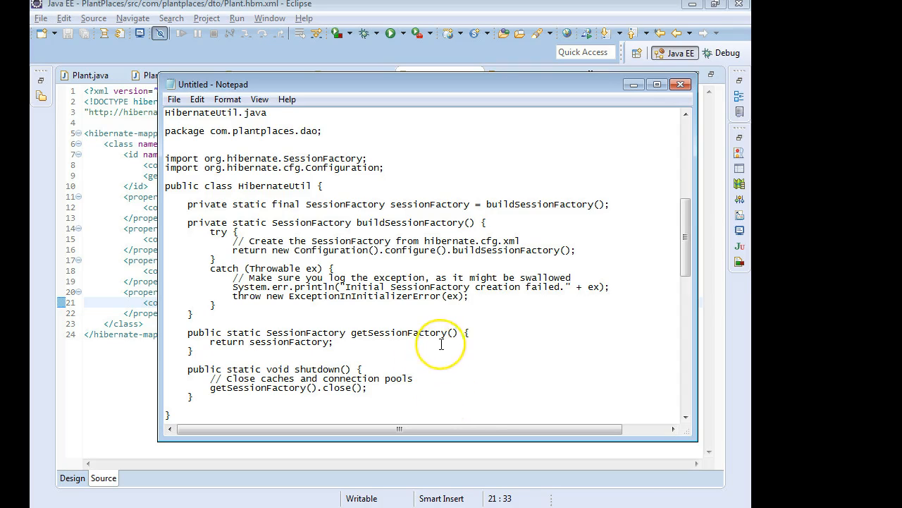
{"action": "scroll", "coordinate": [437, 338], "scroll_direction": "down", "scroll_amount": 4}
{"action": "scroll", "coordinate": [442, 345], "scroll_direction": "down", "scroll_amount": 4}
{"action": "scroll", "coordinate": [441, 345], "scroll_direction": "down", "scroll_amount": 3}
{"action": "scroll", "coordinate": [441, 345], "scroll_direction": "down", "scroll_amount": 3}
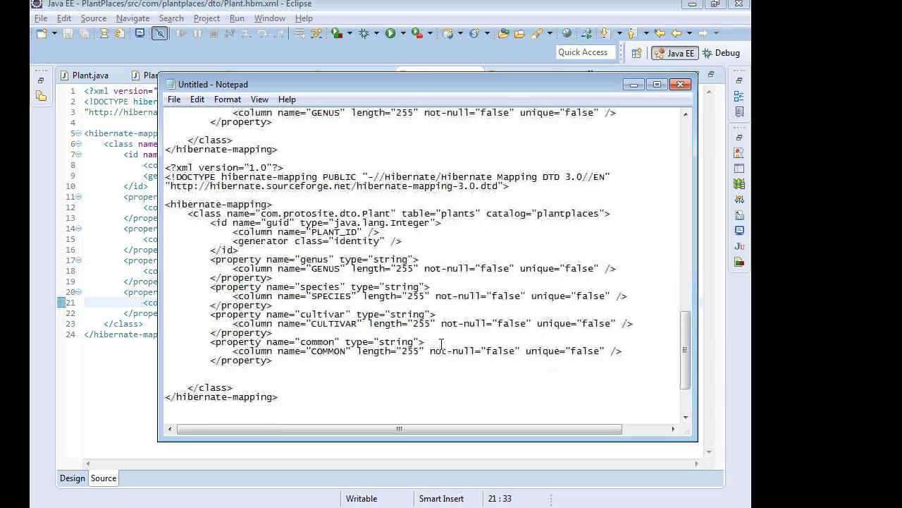
{"action": "scroll", "coordinate": [442, 345], "scroll_direction": "down", "scroll_amount": 3}
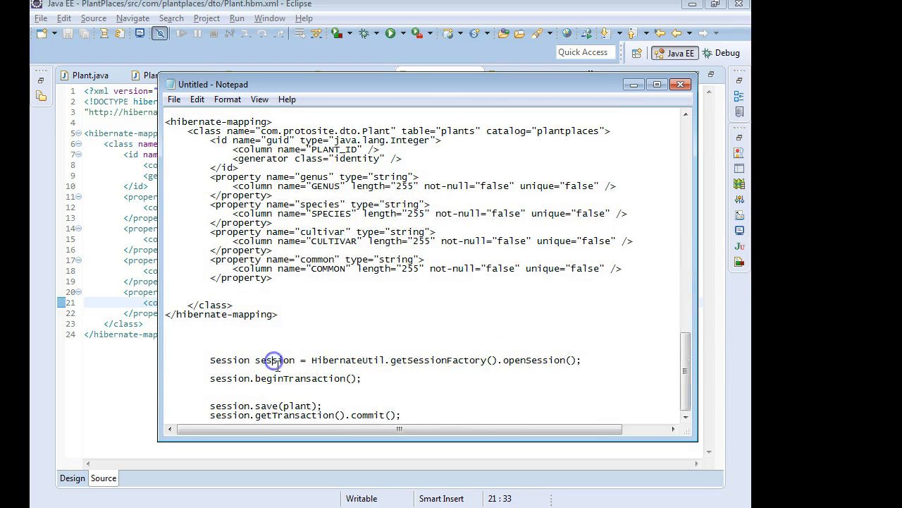
Highlight the session.save(plant); line in the notes, then return to the Eclipse mapping file.
{"action": "left_click", "coordinate": [312, 378]}
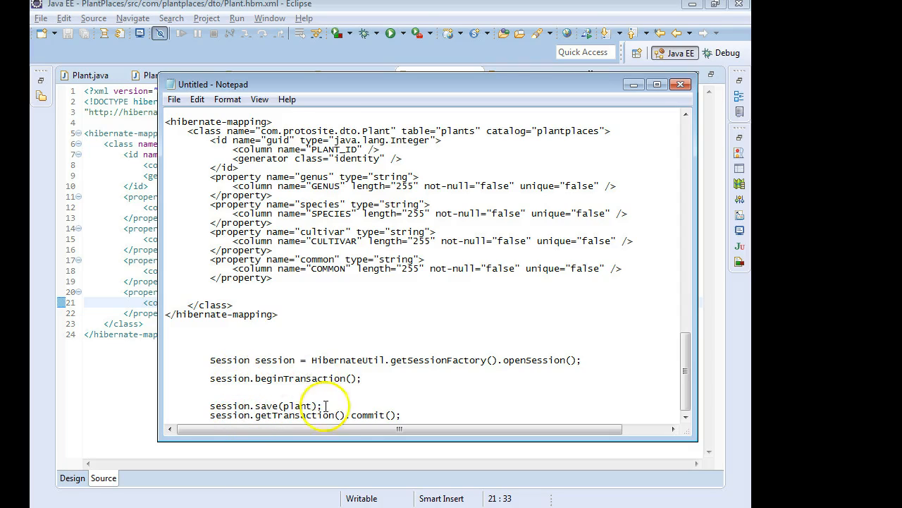
{"action": "left_click_drag", "start_coordinate": [322, 406], "coordinate": [205, 405]}
{"action": "left_click", "coordinate": [238, 415]}
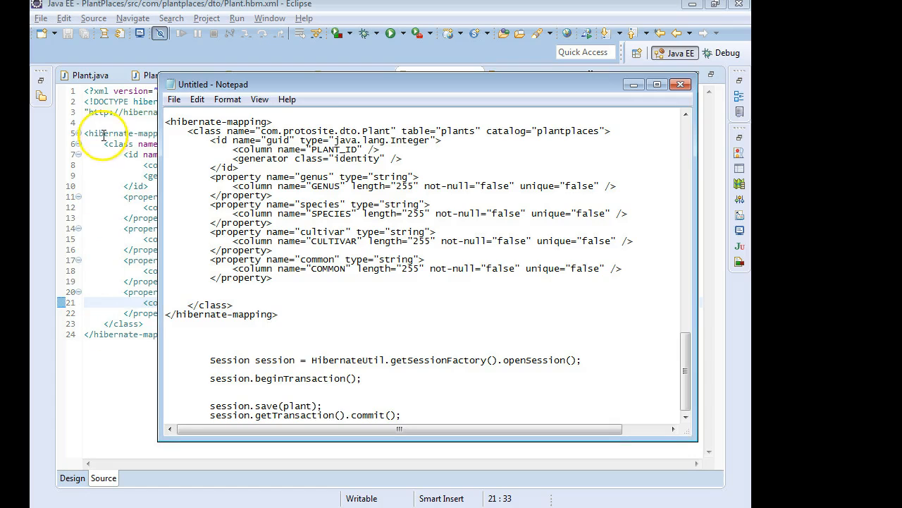
{"action": "left_click", "coordinate": [119, 175]}
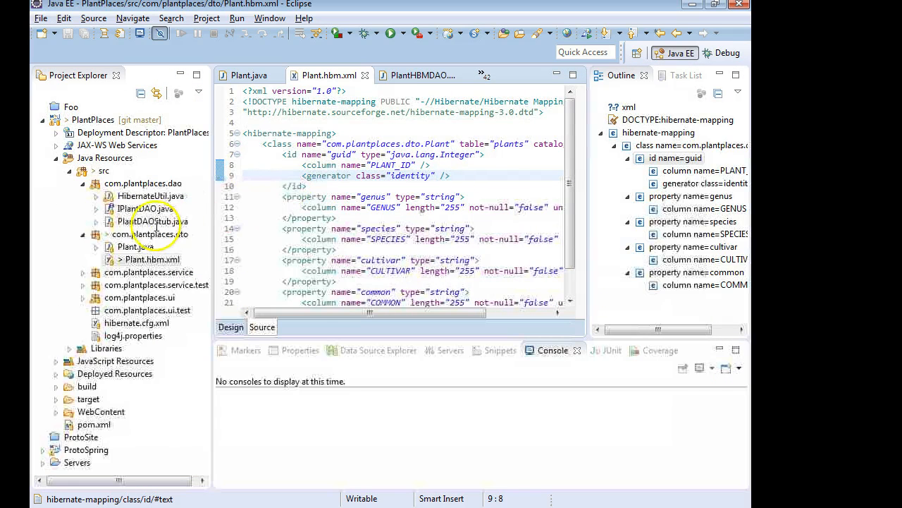
Browse the com.plantplaces.dao package files and open PlantDAOStub.java in the editor.
{"action": "left_click", "coordinate": [147, 185]}
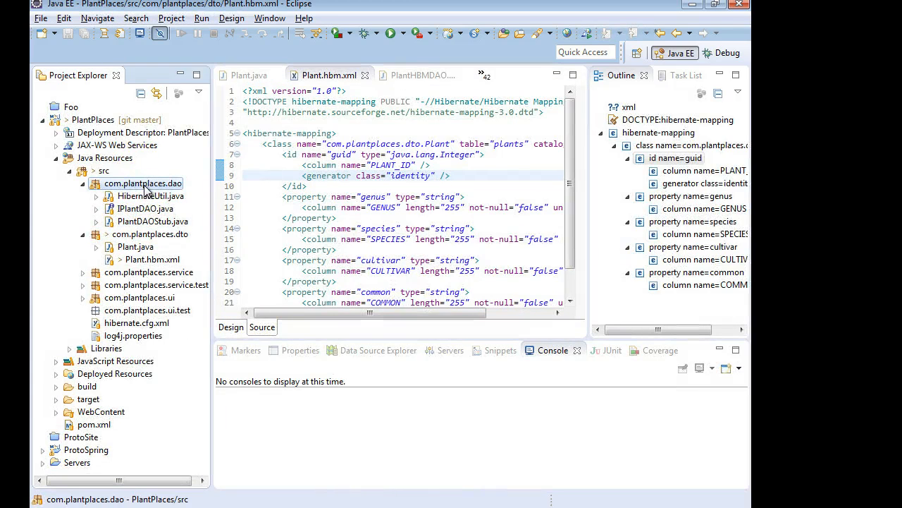
{"action": "left_click", "coordinate": [151, 196]}
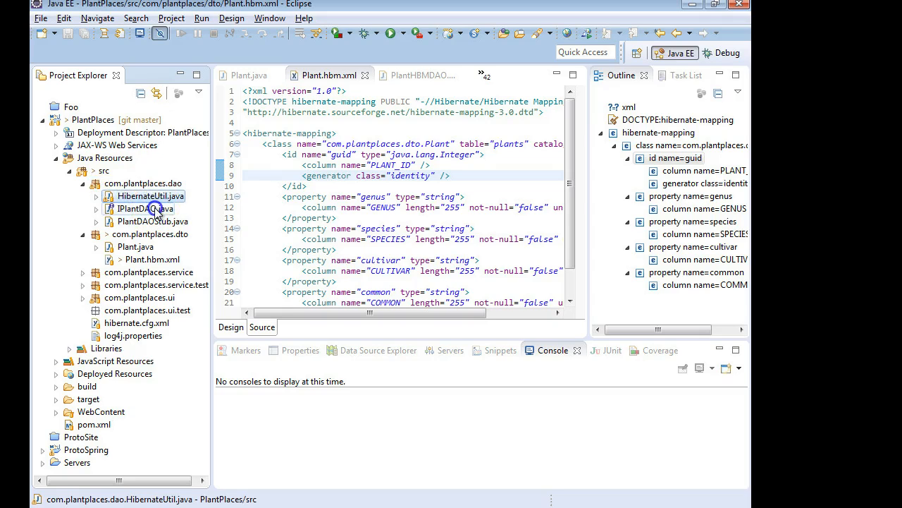
{"action": "left_click", "coordinate": [145, 208]}
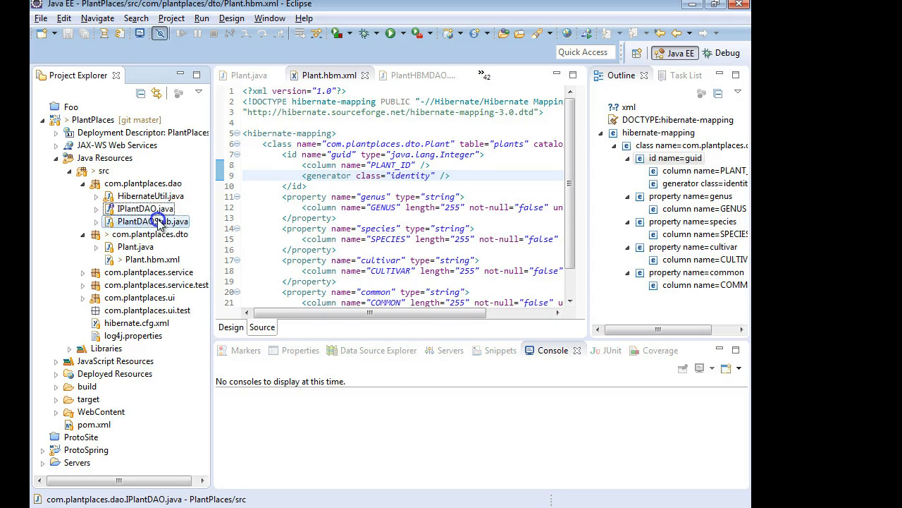
{"action": "left_click", "coordinate": [152, 221]}
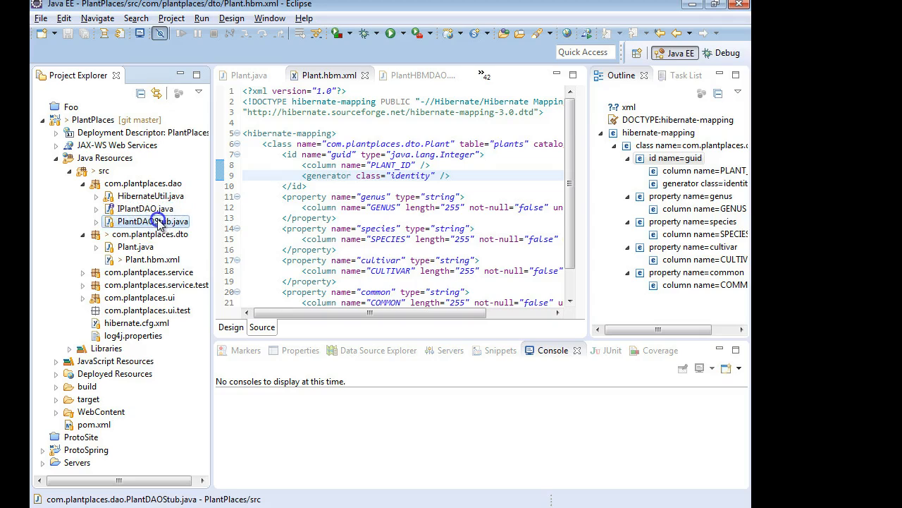
{"action": "double_click", "coordinate": [161, 222]}
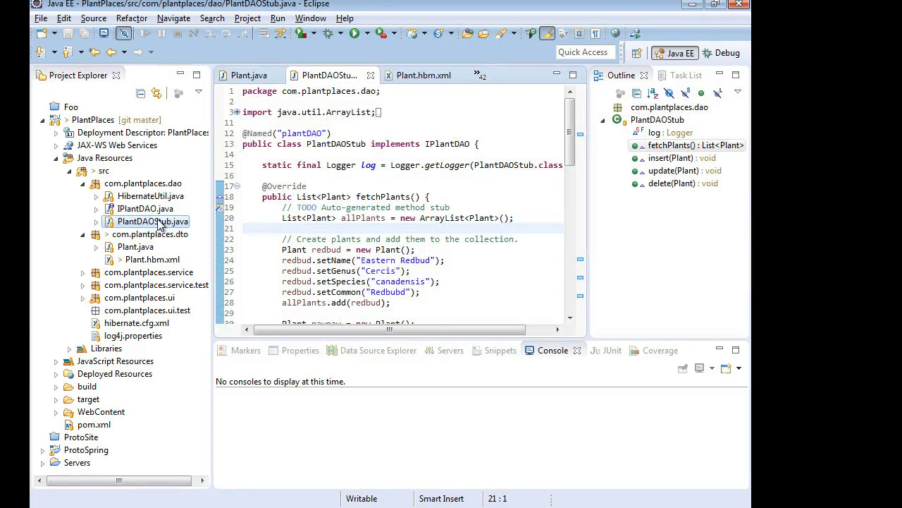
Look over the service and ui packages, then expand PlantDAOStub.java to show its class.
{"action": "left_click", "coordinate": [146, 209]}
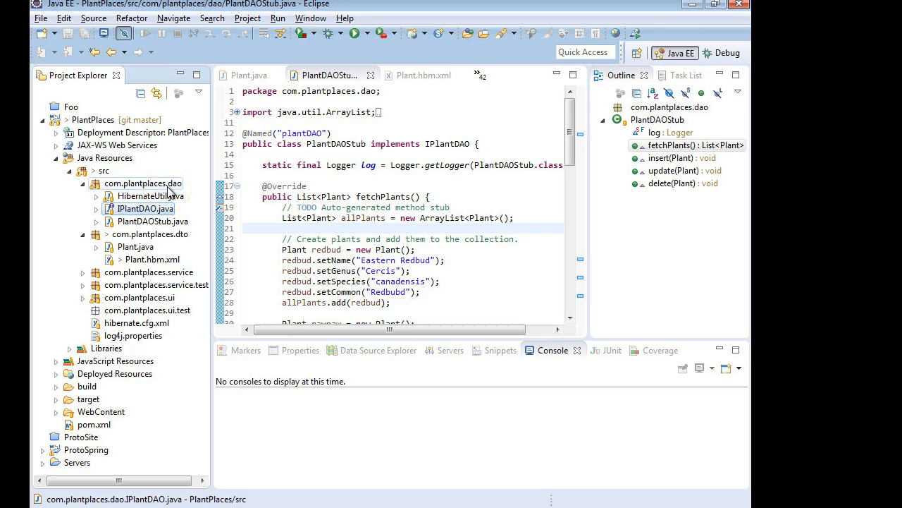
{"action": "left_click", "coordinate": [124, 274]}
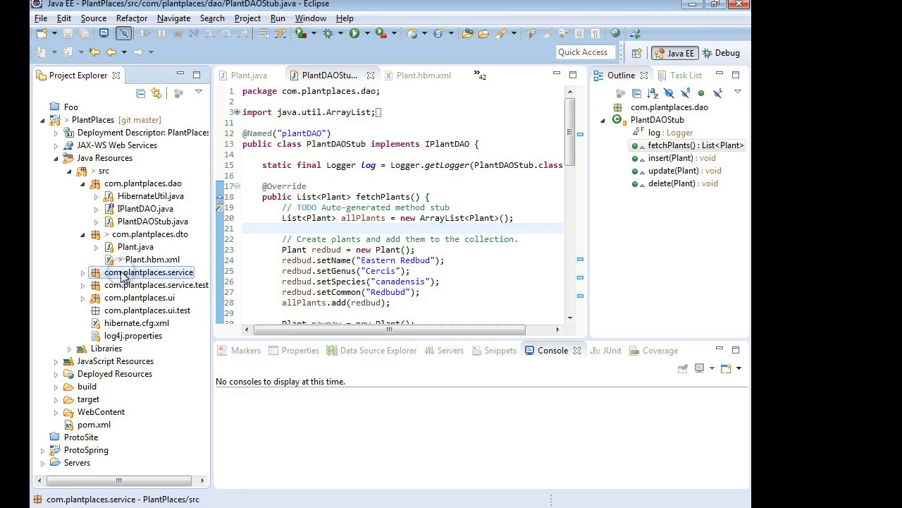
{"action": "left_click", "coordinate": [129, 297]}
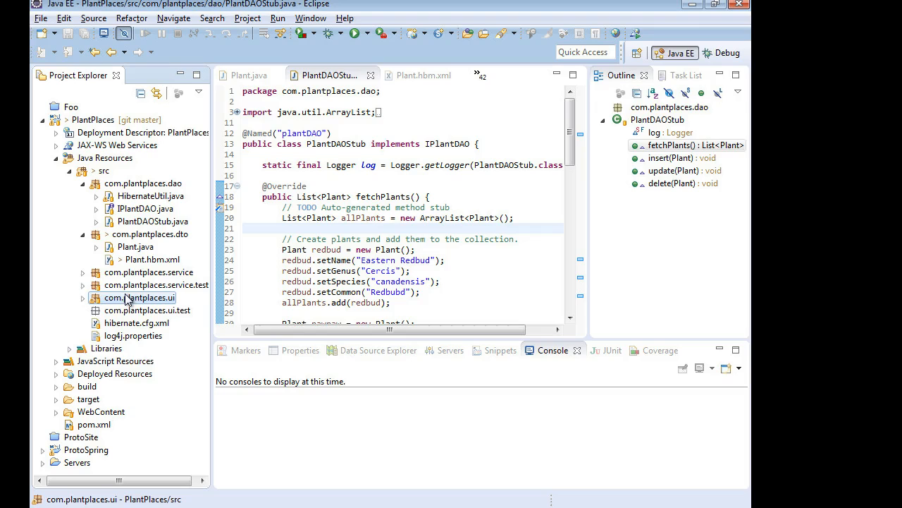
{"action": "left_click", "coordinate": [152, 222]}
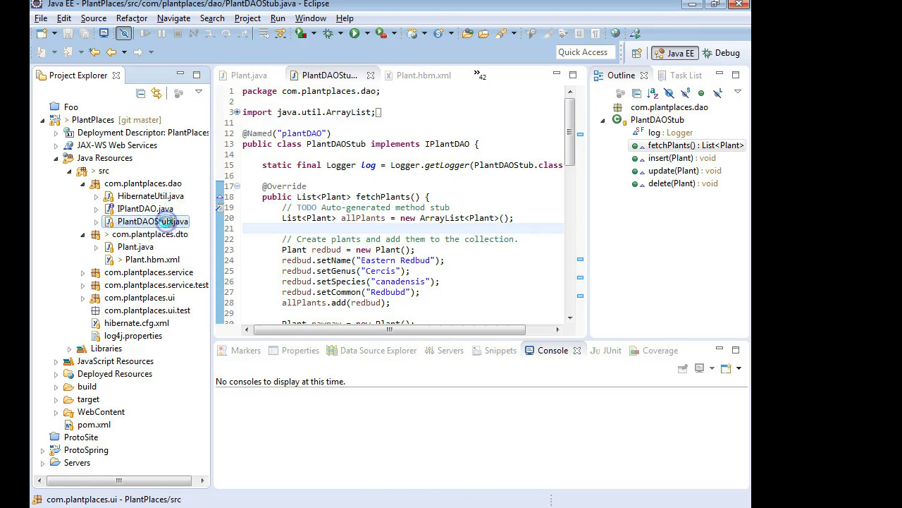
{"action": "double_click", "coordinate": [152, 221]}
Review the stub code, collapse the PlantDAOStub.java node and inspect its IPlantDAO reference.
{"action": "left_click", "coordinate": [433, 218]}
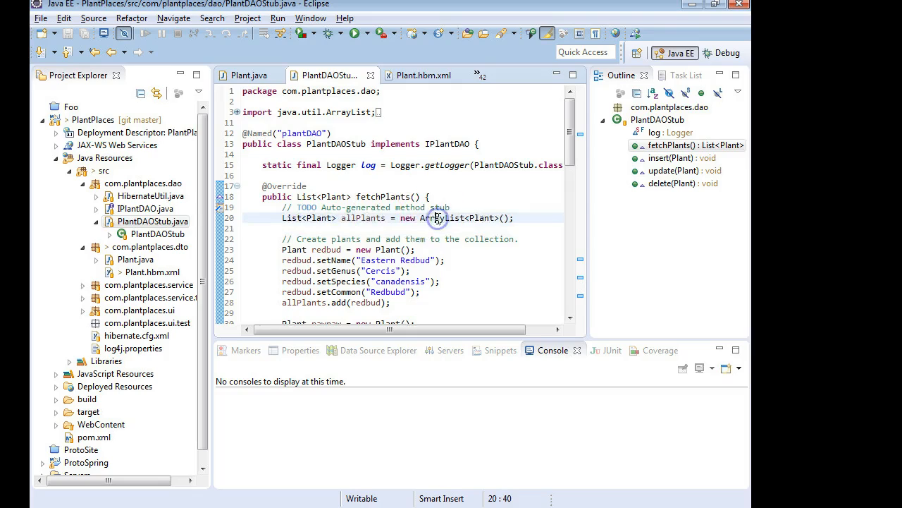
{"action": "scroll", "coordinate": [439, 219], "scroll_direction": "down", "scroll_amount": 5}
{"action": "scroll", "coordinate": [439, 219], "scroll_direction": "down", "scroll_amount": 3}
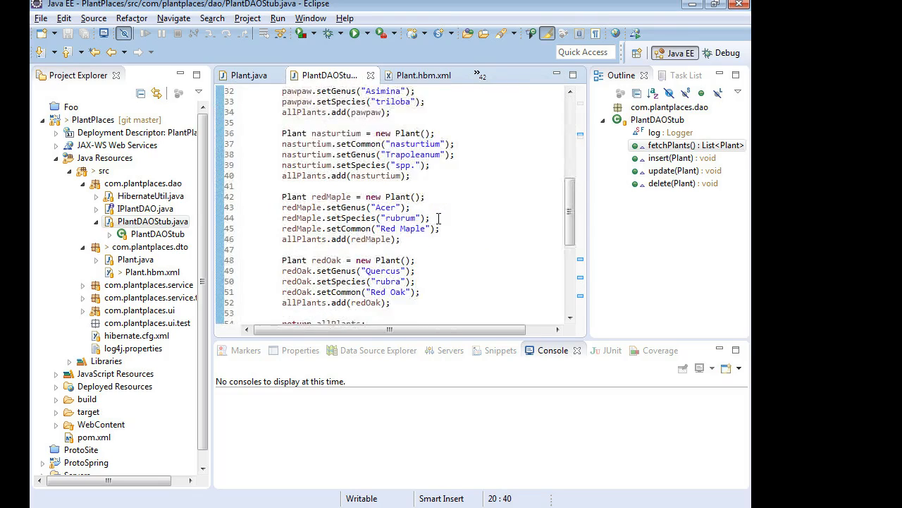
{"action": "scroll", "coordinate": [438, 219], "scroll_direction": "down", "scroll_amount": 3}
{"action": "scroll", "coordinate": [438, 220], "scroll_direction": "up", "scroll_amount": 4}
{"action": "scroll", "coordinate": [439, 219], "scroll_direction": "up", "scroll_amount": 3}
{"action": "scroll", "coordinate": [438, 219], "scroll_direction": "up", "scroll_amount": 3}
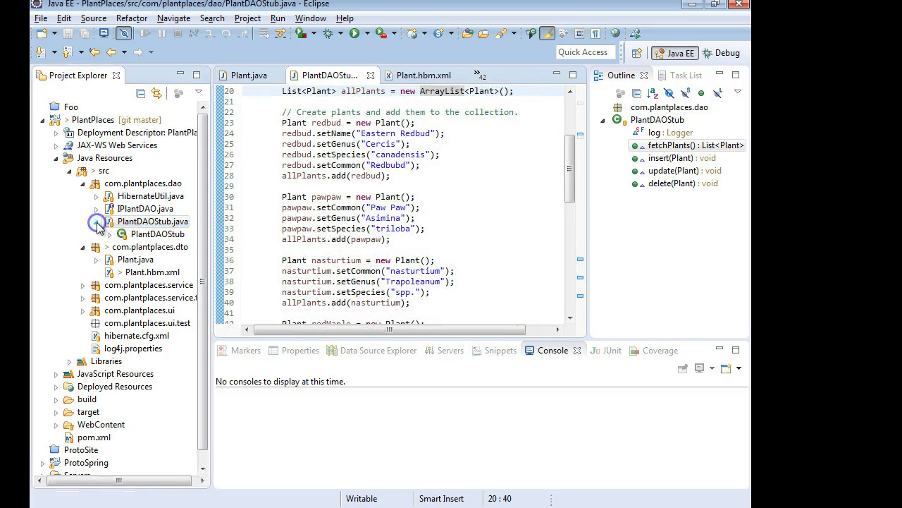
{"action": "left_click", "coordinate": [97, 221]}
{"action": "left_click", "coordinate": [451, 210]}
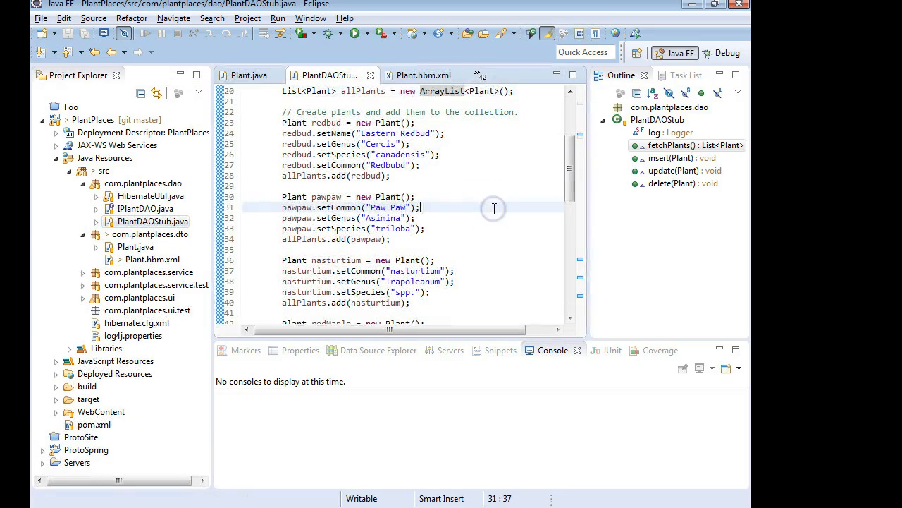
{"action": "scroll", "coordinate": [451, 211], "scroll_direction": "up", "scroll_amount": 6}
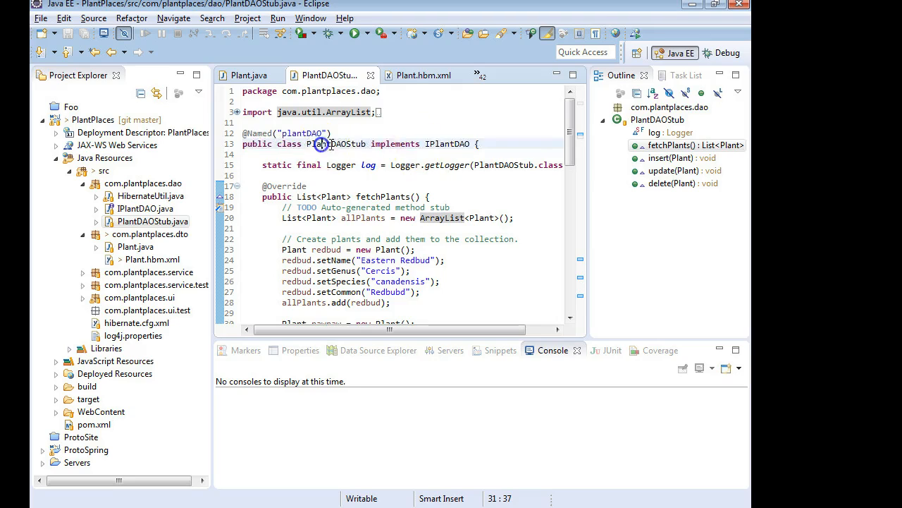
{"action": "left_click", "coordinate": [452, 143]}
{"action": "left_click", "coordinate": [452, 143]}
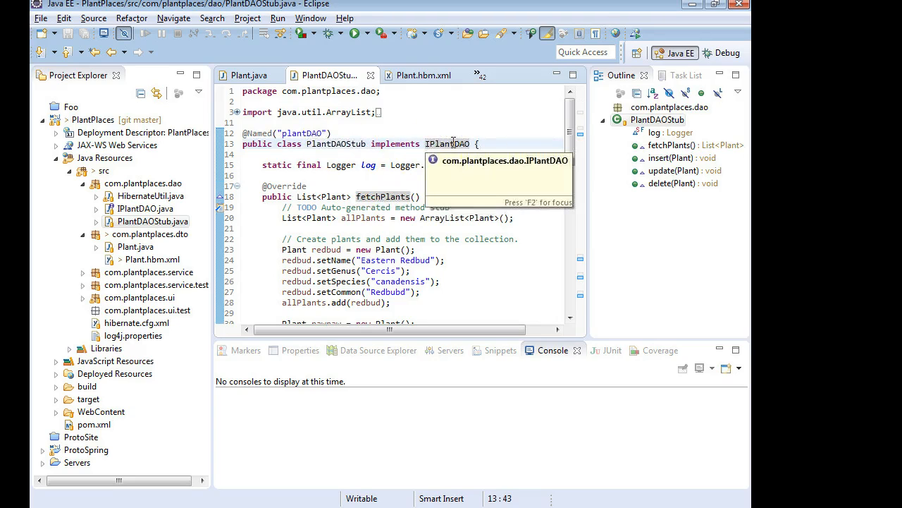
Open the IPlantDAO interface and select the com.plantplaces.dao package for a new item.
{"action": "double_click", "coordinate": [146, 209]}
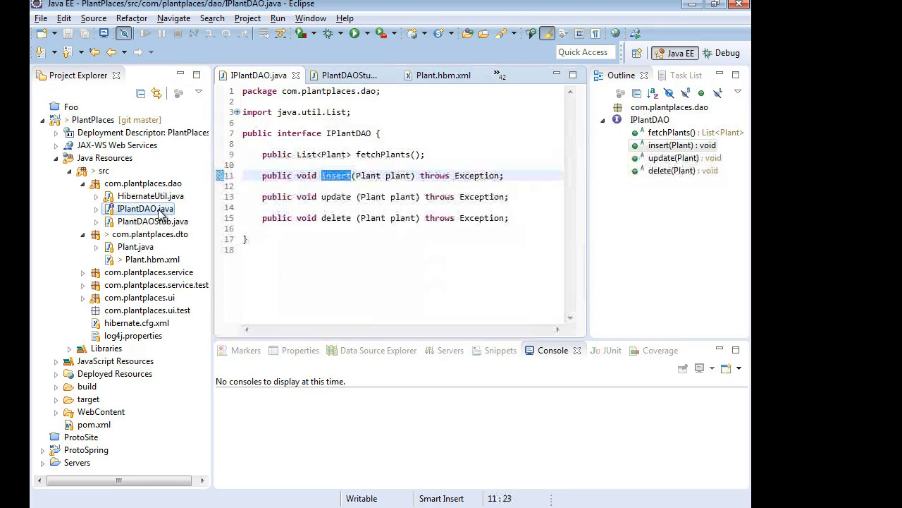
{"action": "left_click", "coordinate": [356, 133]}
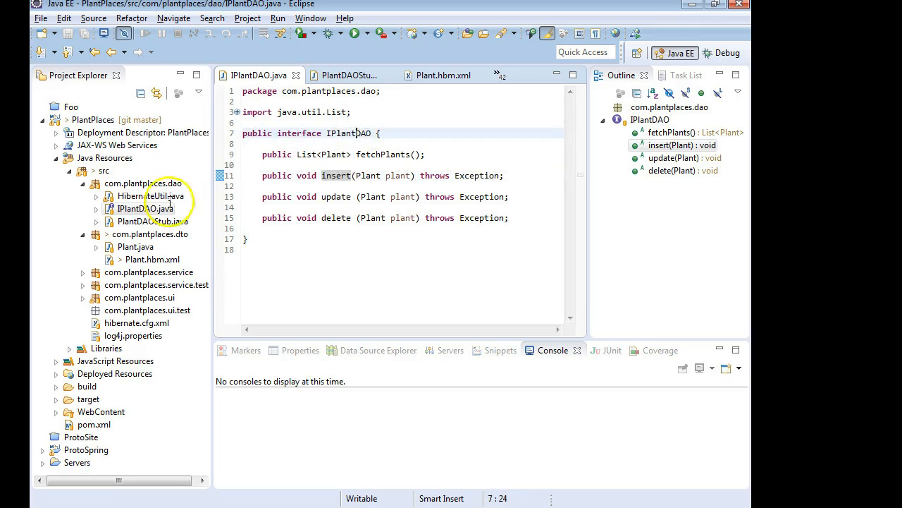
{"action": "left_click", "coordinate": [152, 221]}
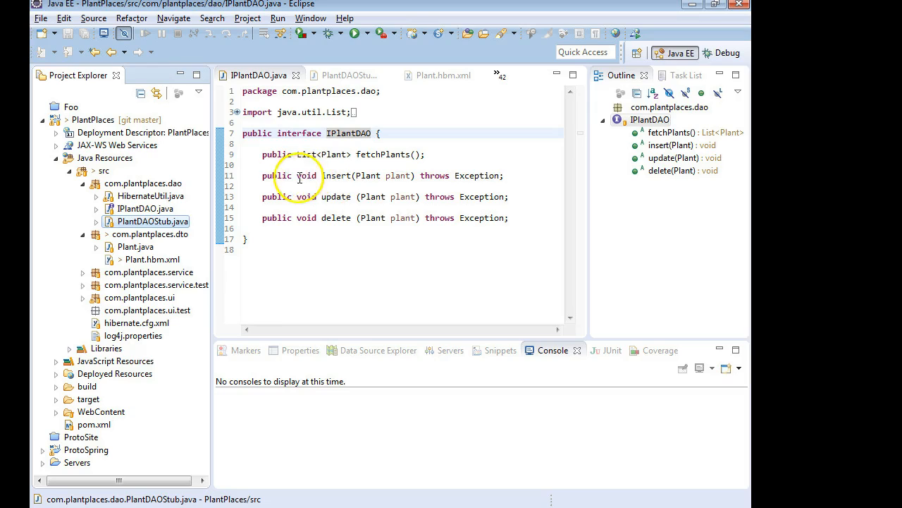
{"action": "left_click", "coordinate": [156, 185]}
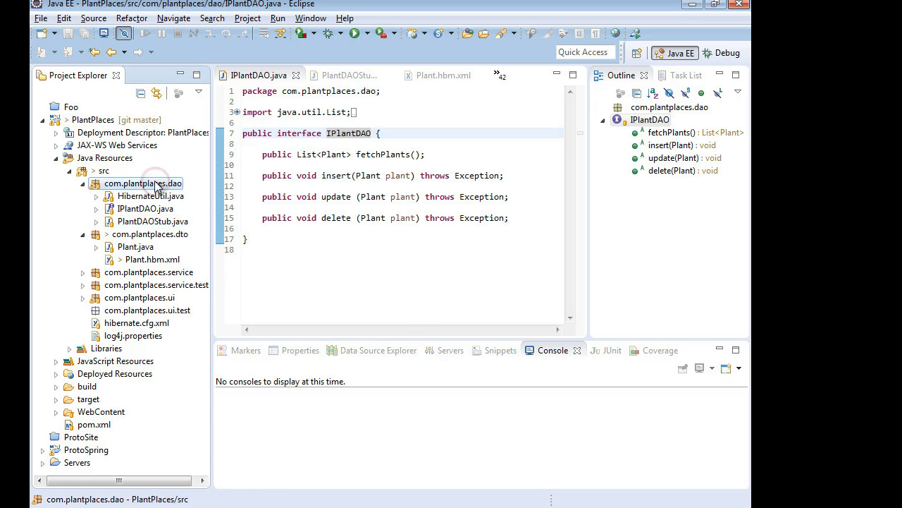
Create a new class PlantHbmDAO in com.plantplaces.dao with IPlantDAO as its implemented interface.
{"action": "right_click", "coordinate": [156, 184]}
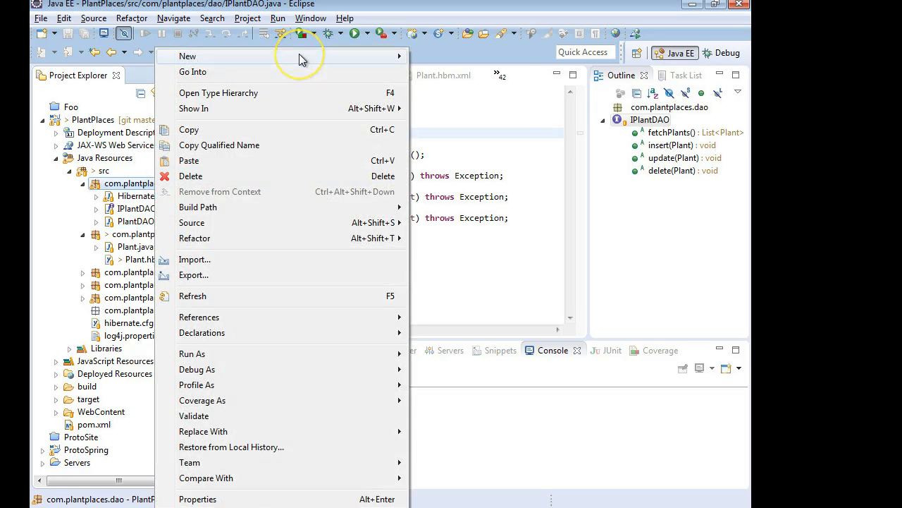
{"action": "mouse_move", "coordinate": [282, 57]}
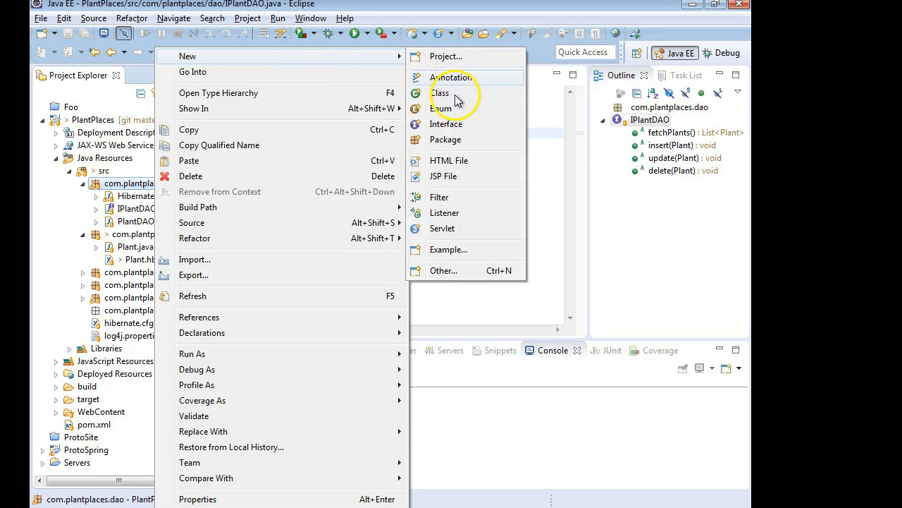
{"action": "left_click", "coordinate": [440, 93]}
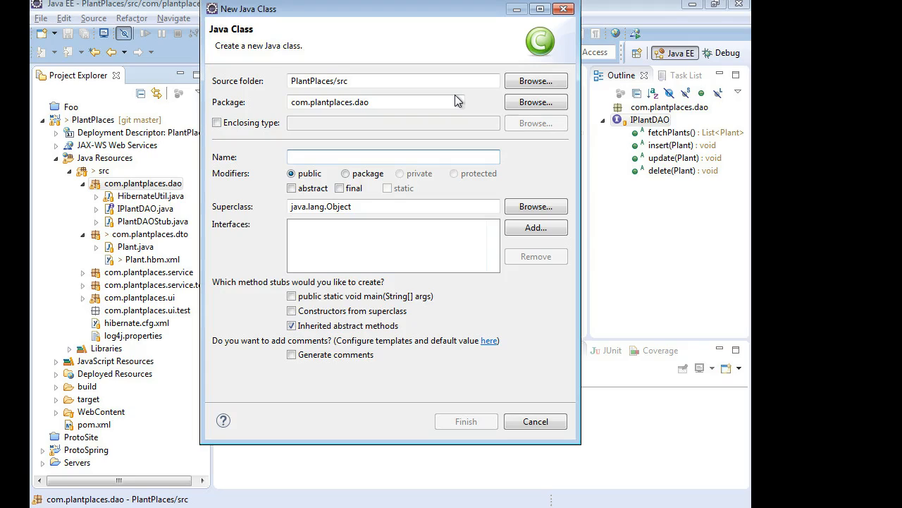
{"action": "type", "text": "PlantHbmDAO"}
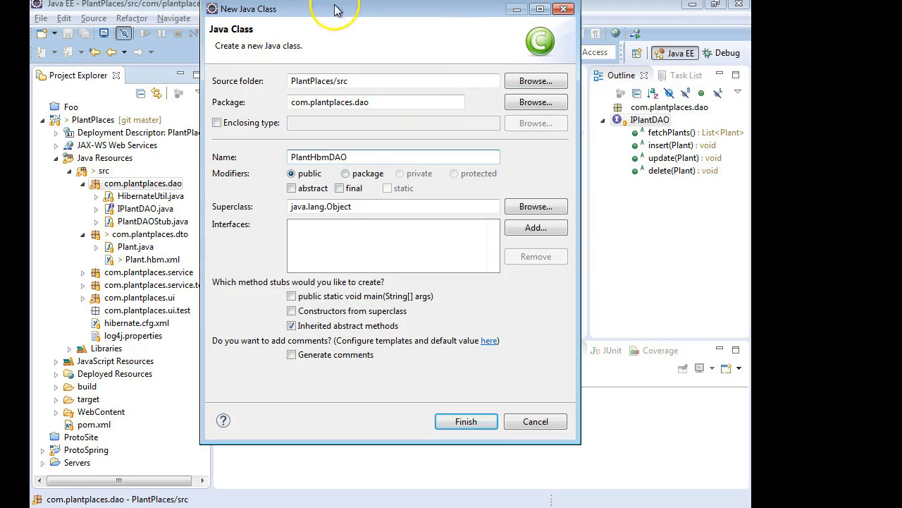
{"action": "left_click_drag", "start_coordinate": [341, 10], "coordinate": [370, 39]}
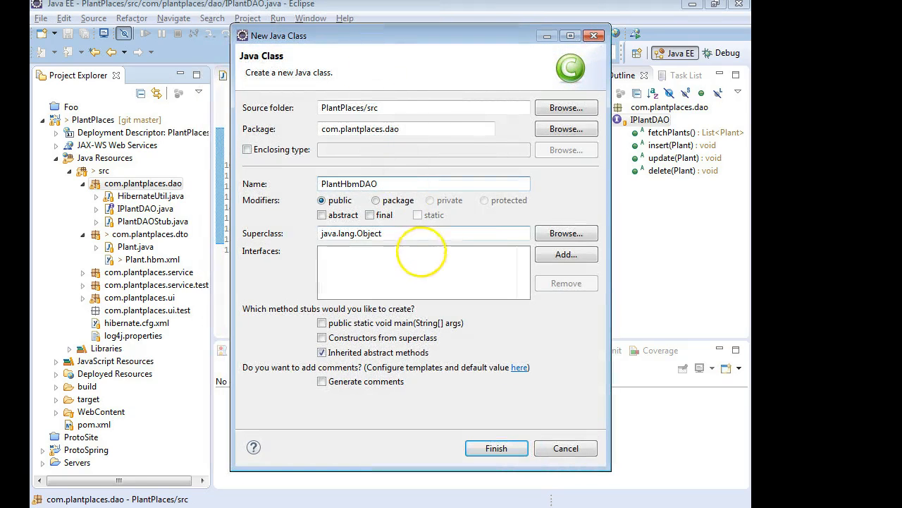
{"action": "left_click", "coordinate": [565, 254]}
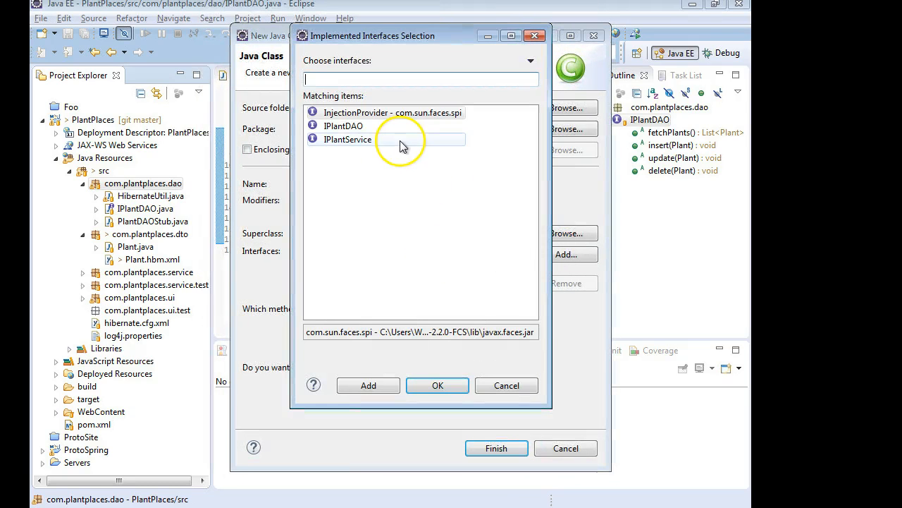
{"action": "left_click", "coordinate": [343, 126]}
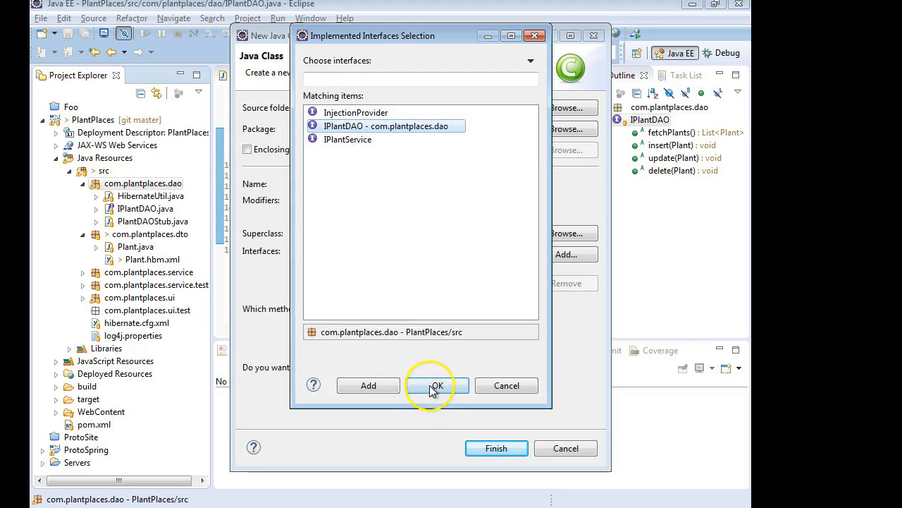
{"action": "left_click", "coordinate": [437, 384]}
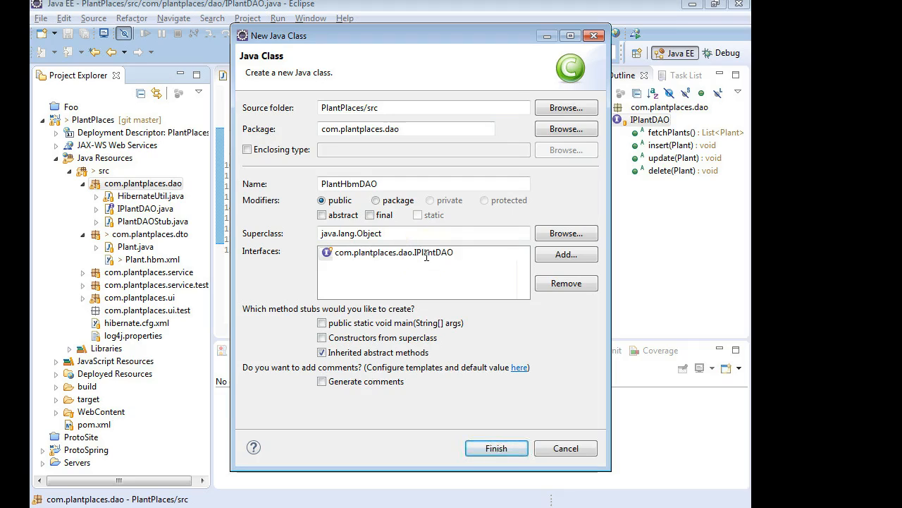
Finish generating PlantHbmDAO with its method stubs and maximize its editor at the insert method.
{"action": "left_click", "coordinate": [492, 450]}
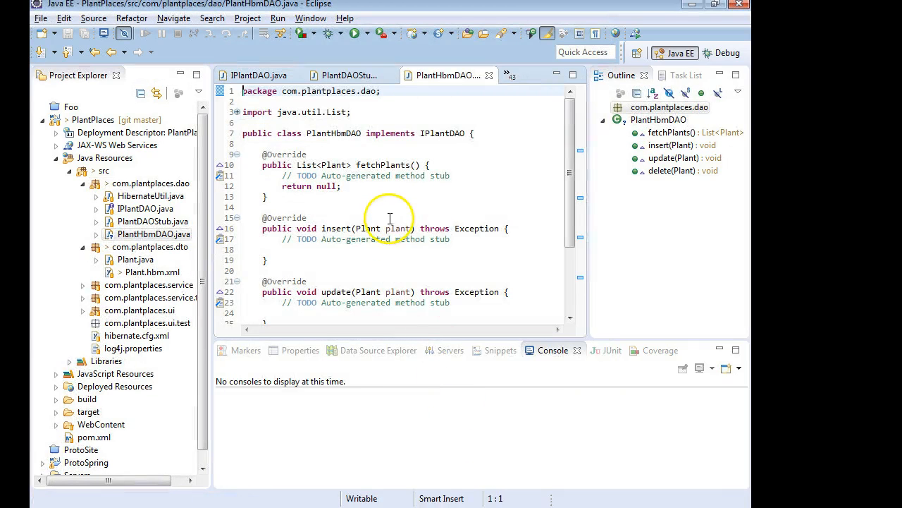
{"action": "left_click", "coordinate": [332, 132]}
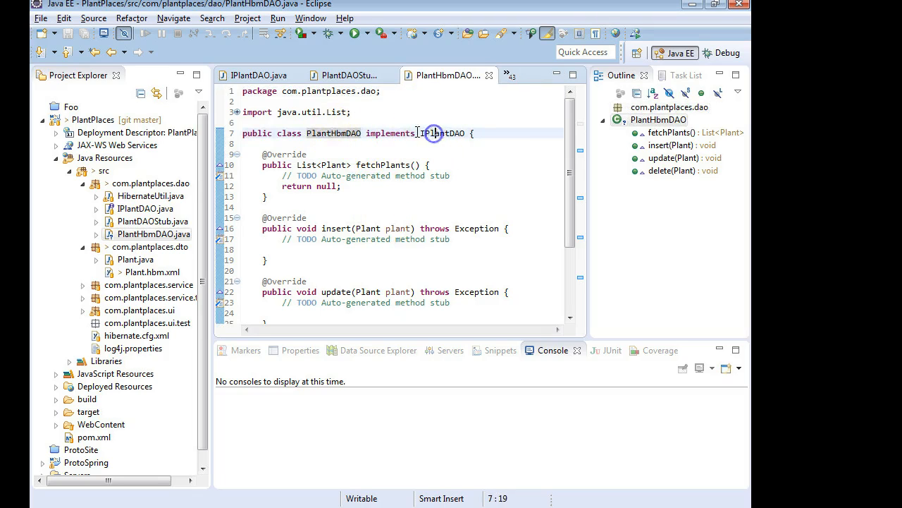
{"action": "left_click", "coordinate": [387, 133]}
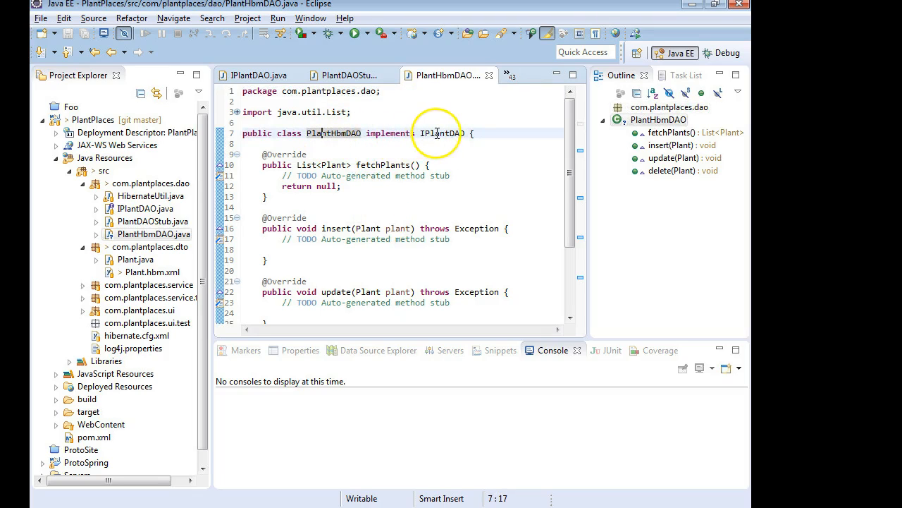
{"action": "left_click", "coordinate": [345, 133]}
{"action": "left_click", "coordinate": [433, 133]}
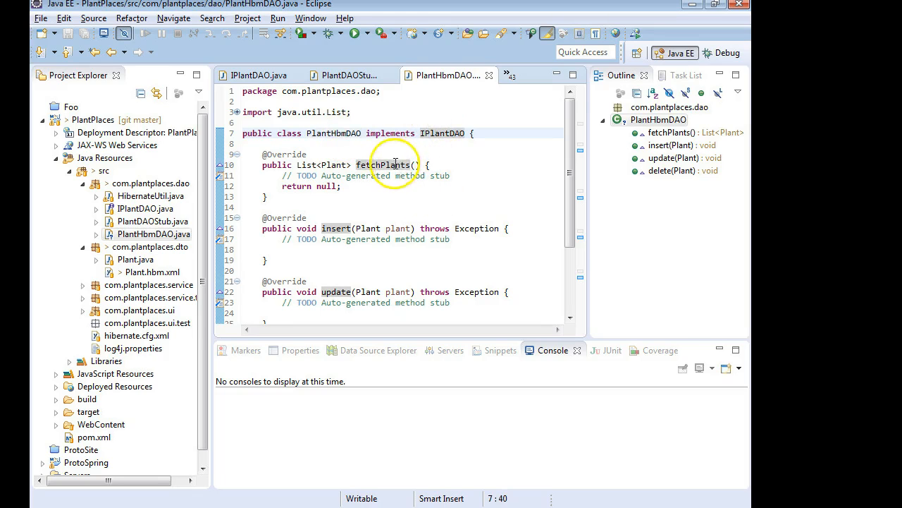
{"action": "scroll", "coordinate": [364, 291], "scroll_direction": "down", "scroll_amount": 2}
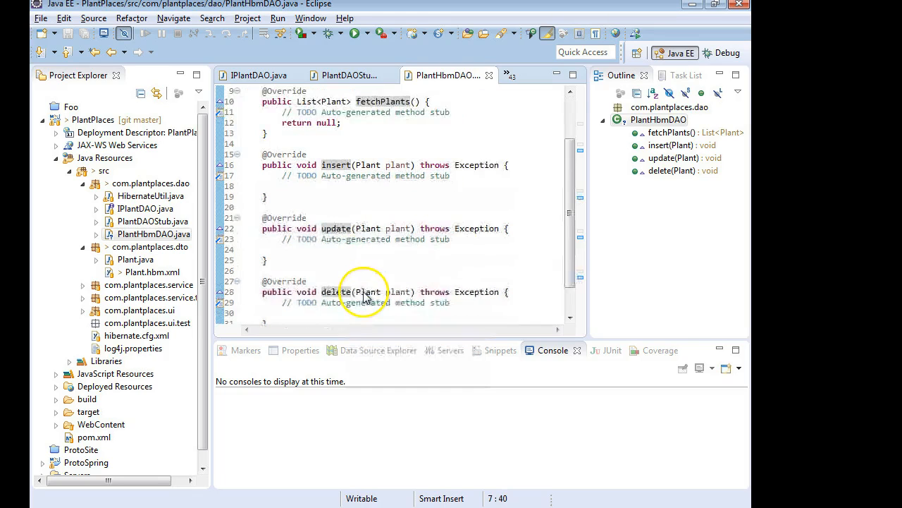
{"action": "scroll", "coordinate": [364, 291], "scroll_direction": "down", "scroll_amount": 1}
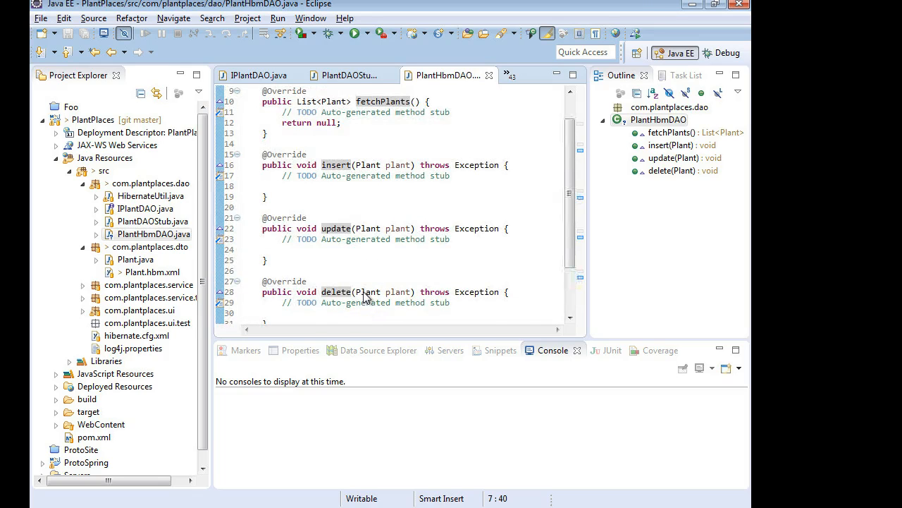
{"action": "scroll", "coordinate": [365, 296], "scroll_direction": "up", "scroll_amount": 1}
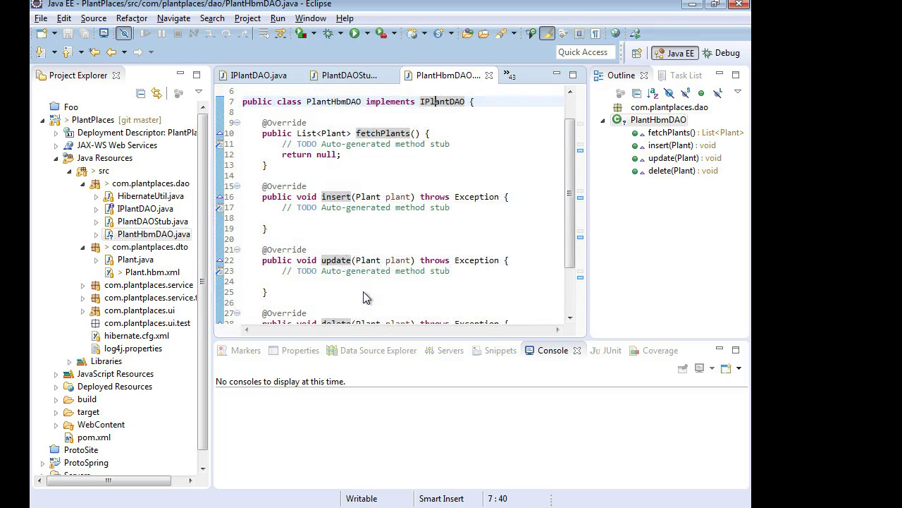
{"action": "left_click", "coordinate": [483, 226]}
{"action": "key", "text": "ctrl+m"}
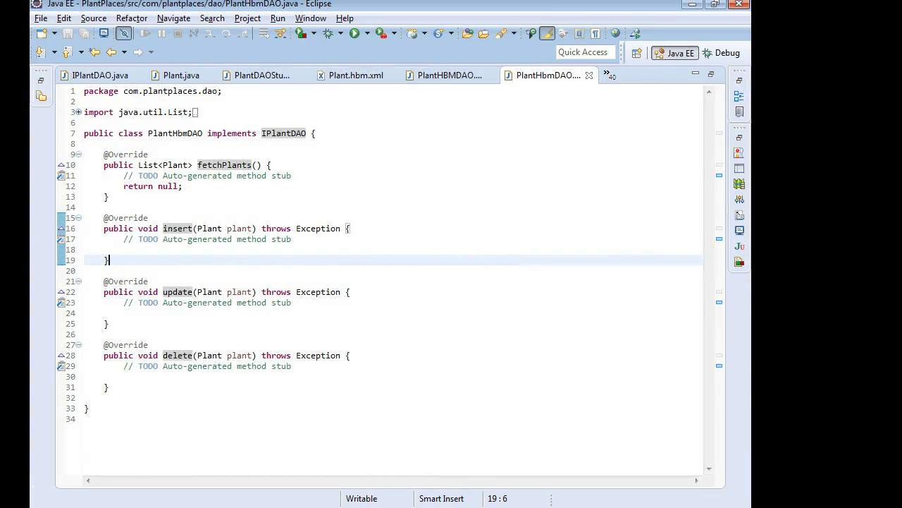
In the Notepad notes, select the 'Session session = HibernateUtil...openSession();' line to copy.
{"action": "left_click", "coordinate": [289, 494]}
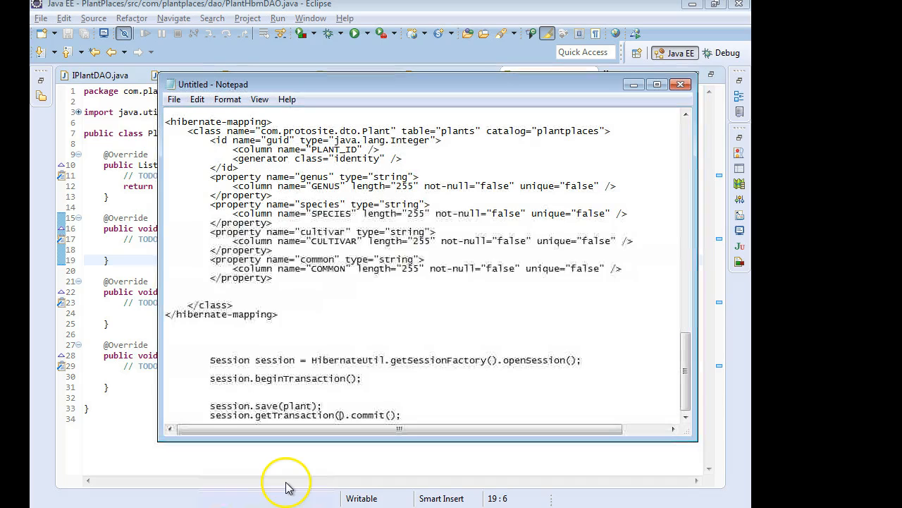
{"action": "left_click", "coordinate": [378, 302]}
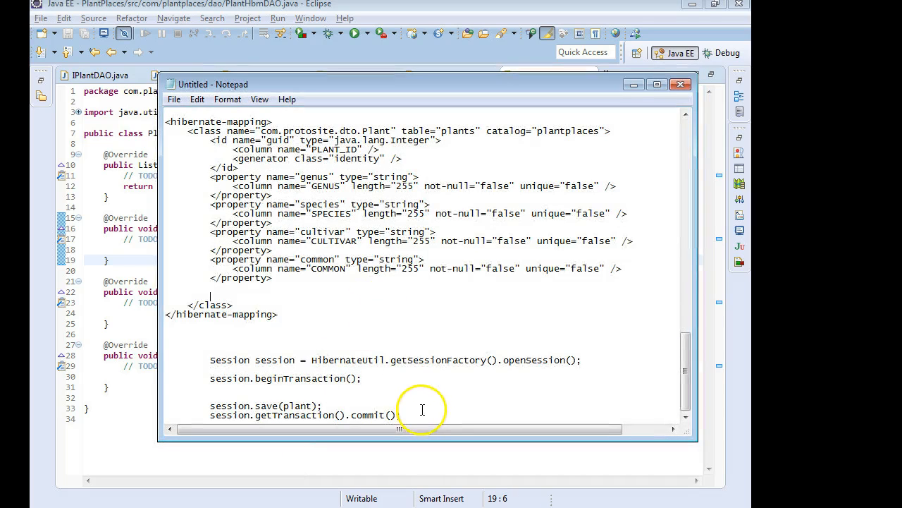
{"action": "left_click_drag", "start_coordinate": [211, 359], "coordinate": [582, 360]}
{"action": "key", "text": "ctrl+c"}
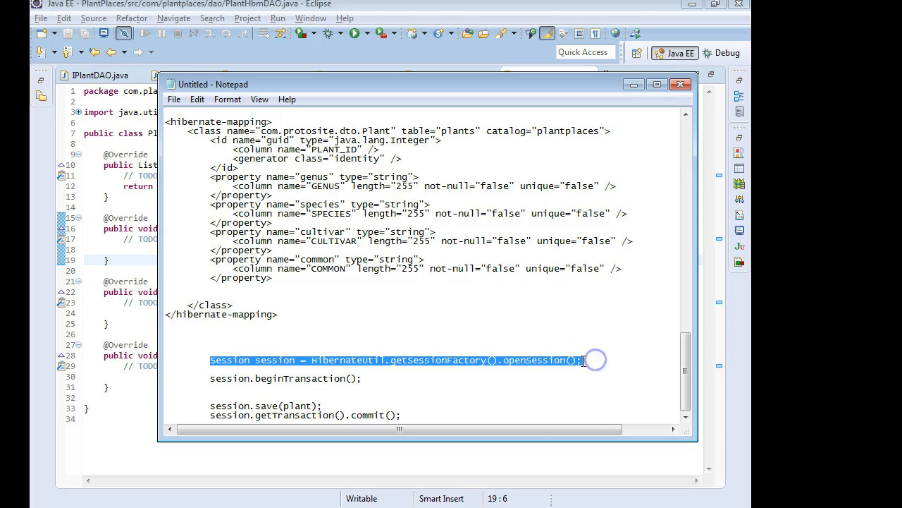
Paste the openSession() line into insert() under a 'save the plant to the database.' comment and save PlantHbmDAO.
{"action": "left_click", "coordinate": [120, 229]}
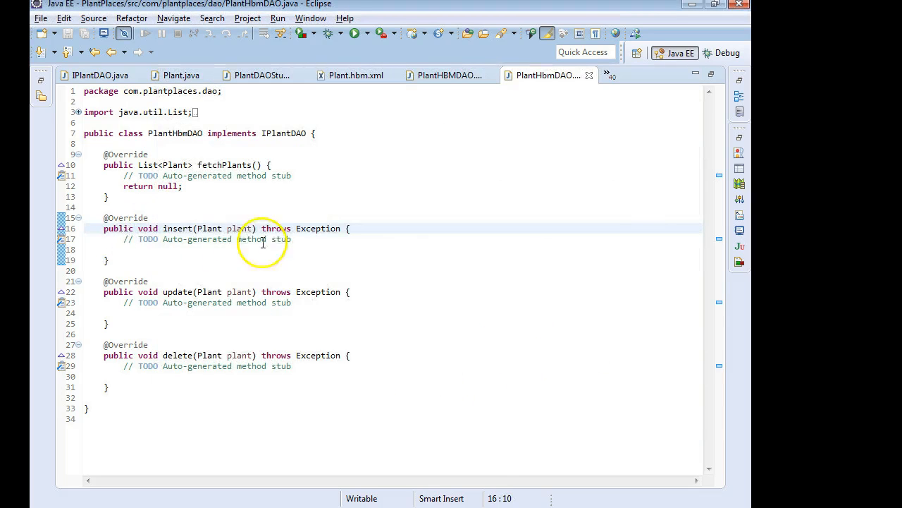
{"action": "left_click", "coordinate": [331, 244]}
{"action": "key", "text": "Return"}
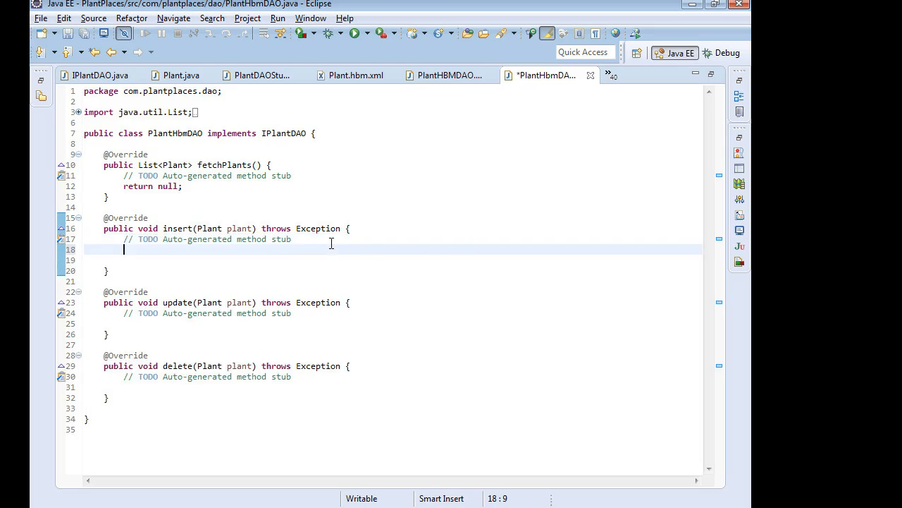
{"action": "key", "text": "ctrl+v"}
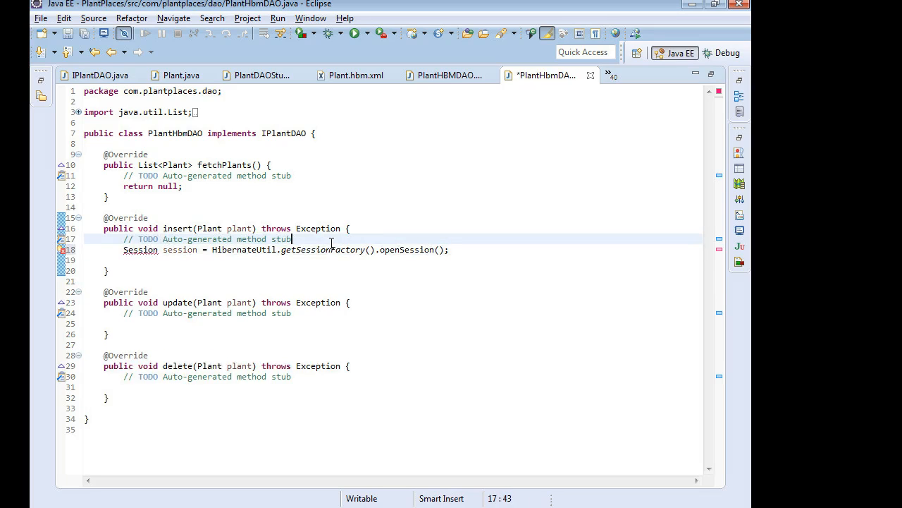
{"action": "key", "text": "ctrl+shift+Left"}
{"action": "key", "text": "ctrl+shift+Left"}
{"action": "key", "text": "ctrl+shift+Left"}
{"action": "key", "text": "ctrl+shift+Left"}
{"action": "key", "text": "ctrl+shift+Left"}
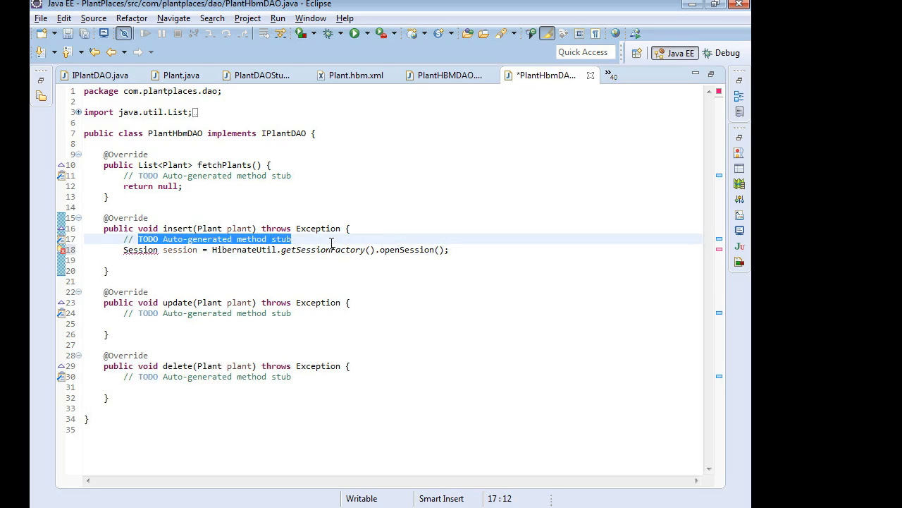
{"action": "type", "text": "save the plant to the database."}
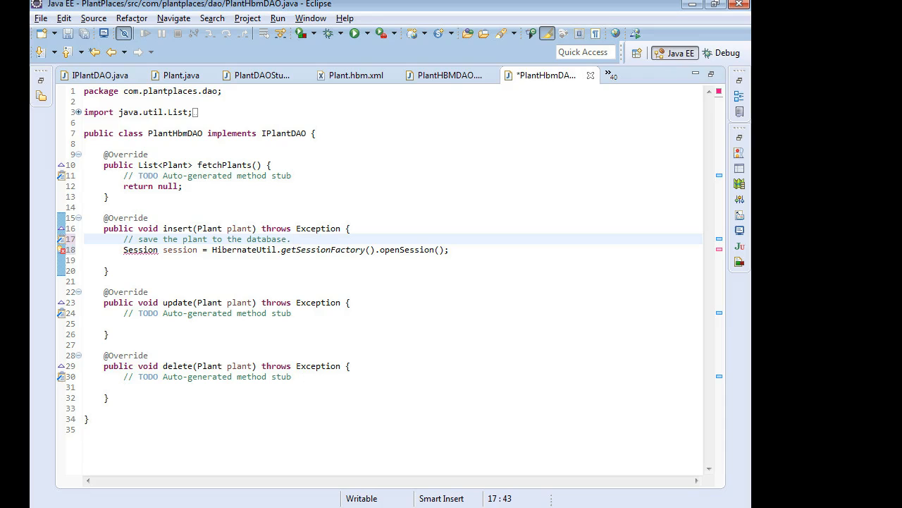
{"action": "key", "text": "ctrl+s"}
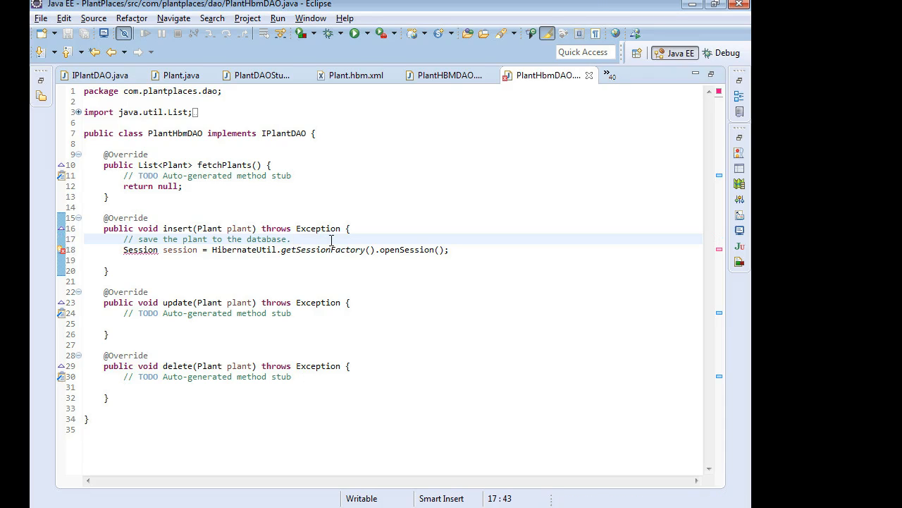
Resolve Session by importing org.hibernate.Session through Organize Imports.
{"action": "key", "text": "ctrl+shift+o"}
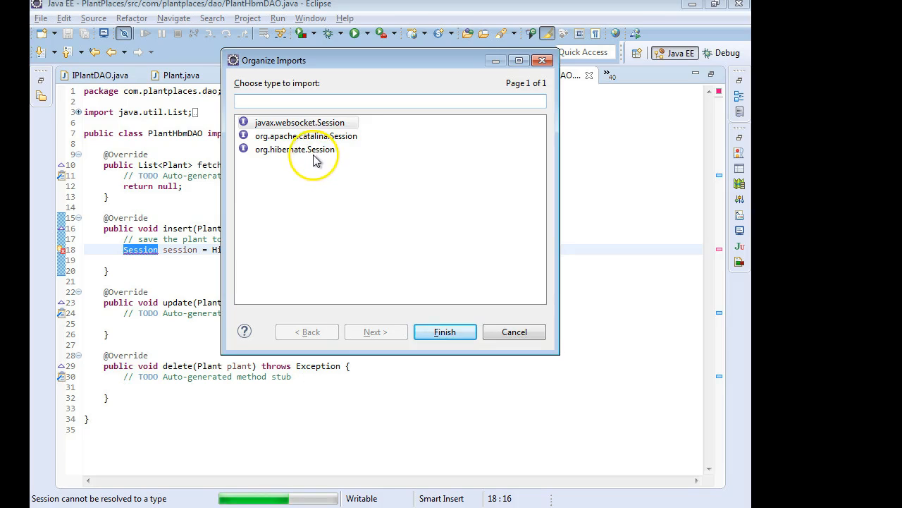
{"action": "left_click", "coordinate": [310, 150]}
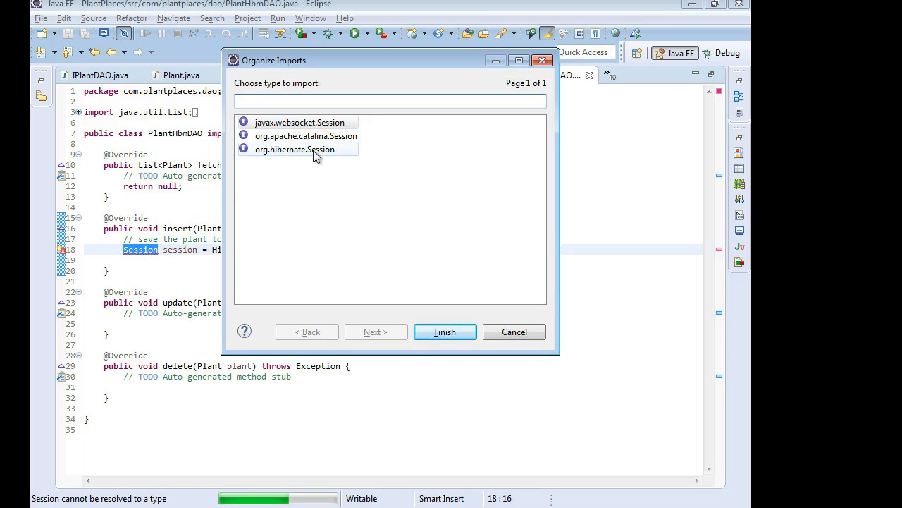
{"action": "double_click", "coordinate": [315, 150]}
{"action": "left_click", "coordinate": [291, 279]}
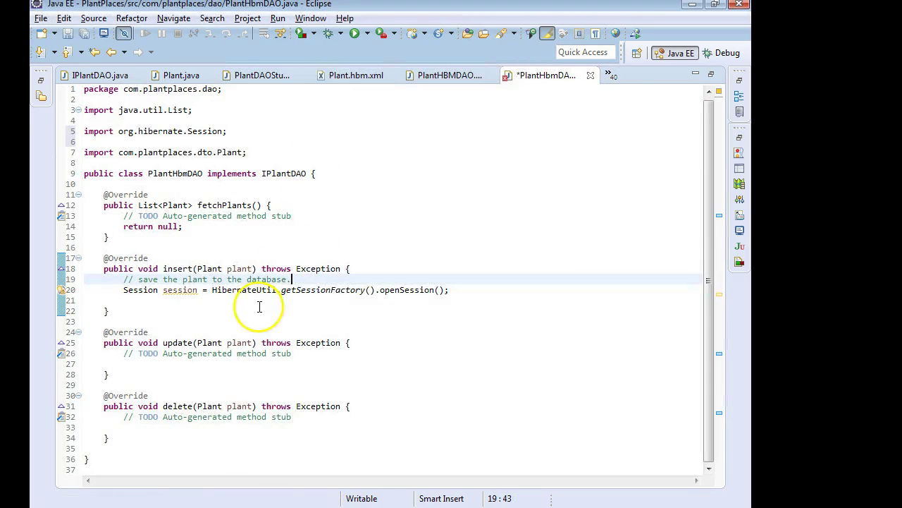
{"action": "left_click", "coordinate": [452, 291]}
Add session.beginTransaction() right after opening the session, via content assist.
{"action": "key", "text": "Return"}
{"action": "type", "text": "session."}
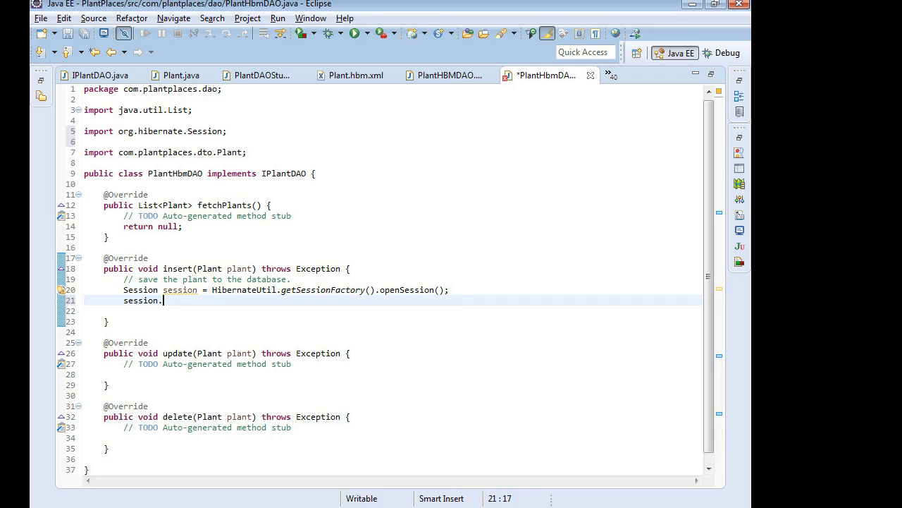
{"action": "type", "text": "begin"}
{"action": "key", "text": "Return"}
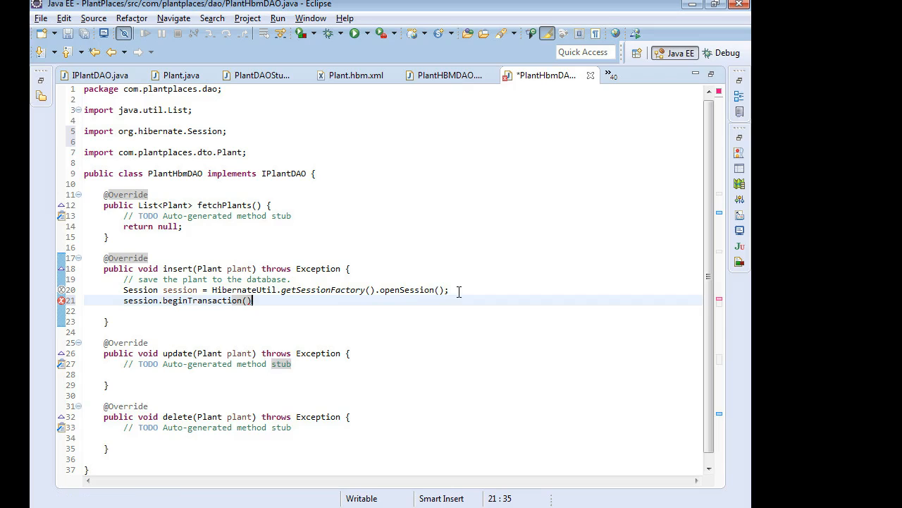
{"action": "key", "text": "Return"}
{"action": "key", "text": "Return"}
{"action": "type", "text": "session."}
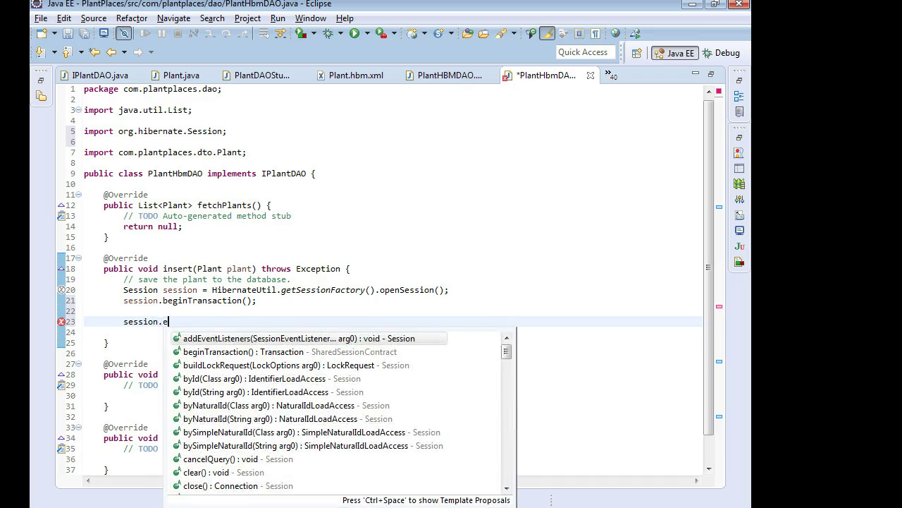
{"action": "type", "text": "end"}
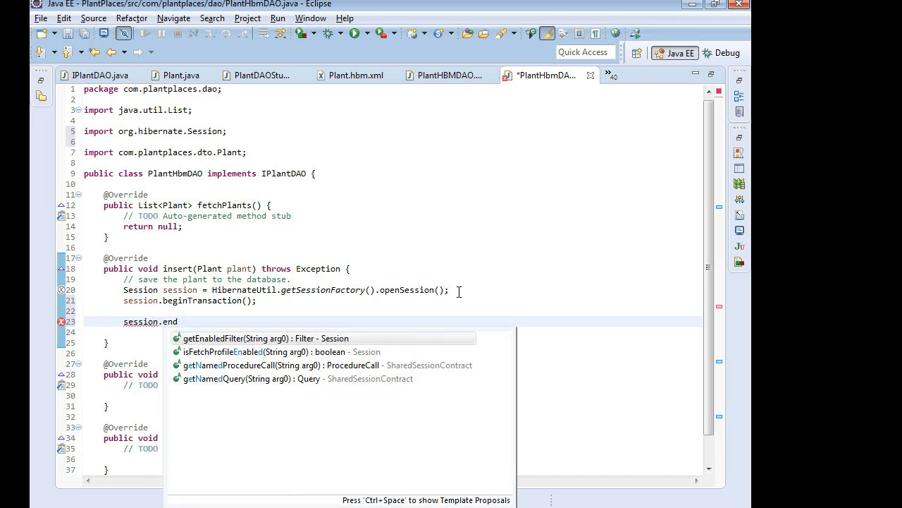
End insert() with session.getTransaction().commit(); and leave a blank line above it.
{"action": "key", "text": "BackSpace"}
{"action": "key", "text": "BackSpace"}
{"action": "key", "text": "BackSpace"}
{"action": "type", "text": "cl"}
{"action": "key", "text": "alt+Tab"}
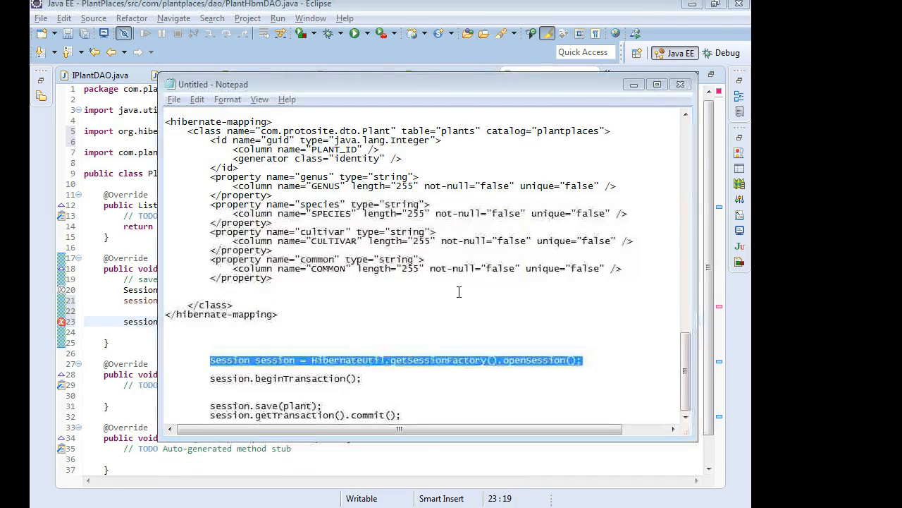
{"action": "key", "text": "alt+Tab"}
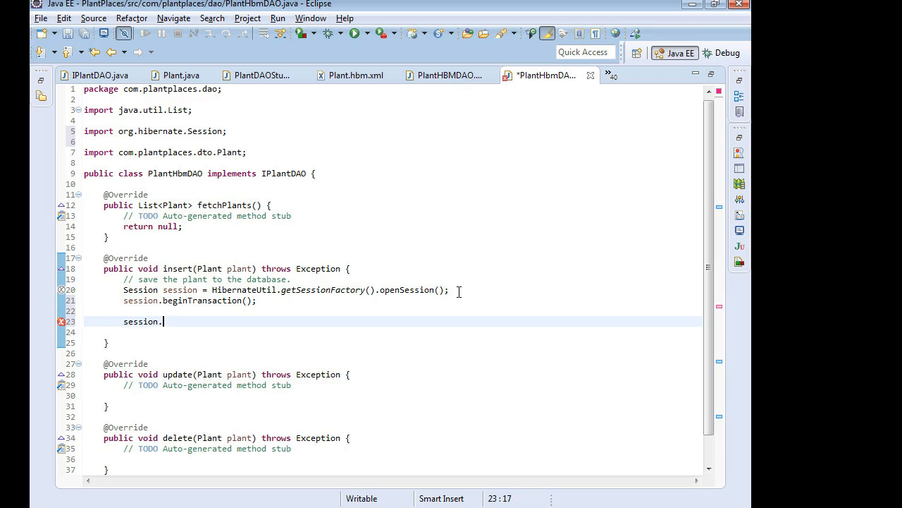
{"action": "type", "text": "getT"}
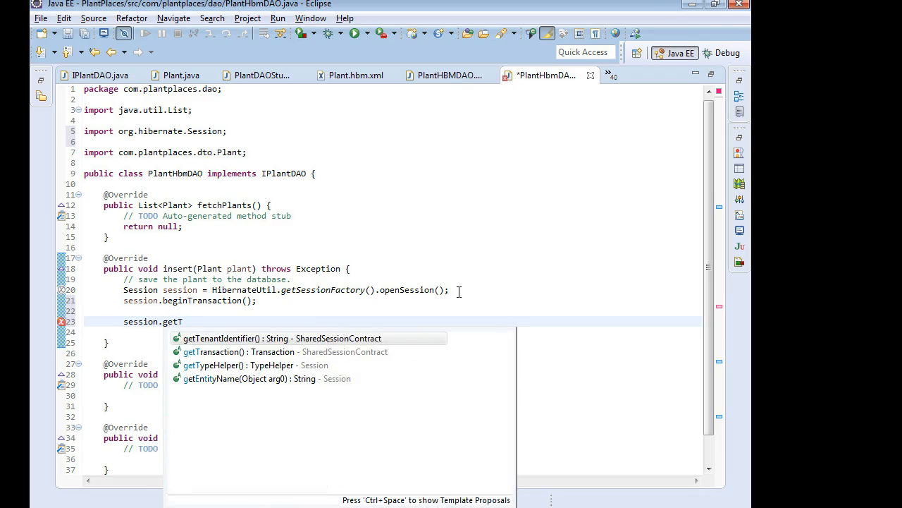
{"action": "key", "text": "Down"}
{"action": "key", "text": "Return"}
{"action": "type", "text": "comm("}
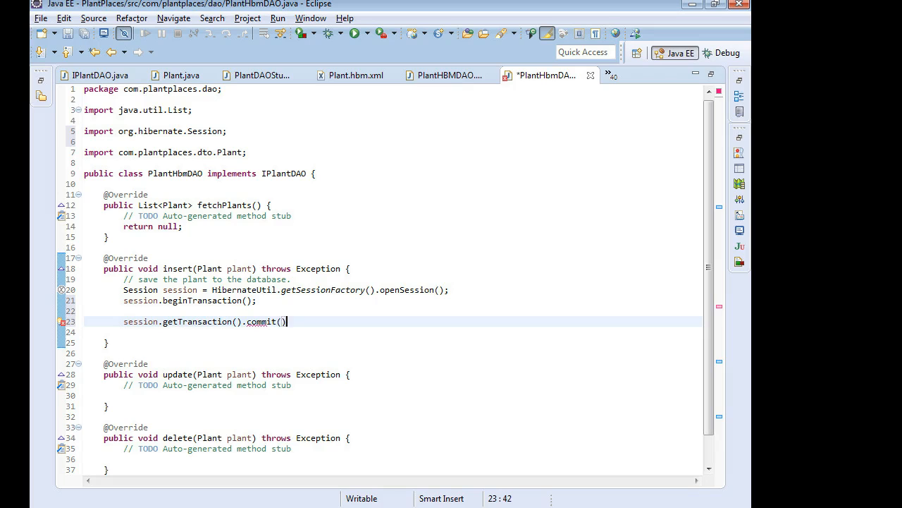
{"action": "key", "text": "Up"}
{"action": "key", "text": "Return"}
{"action": "key", "text": "Return"}
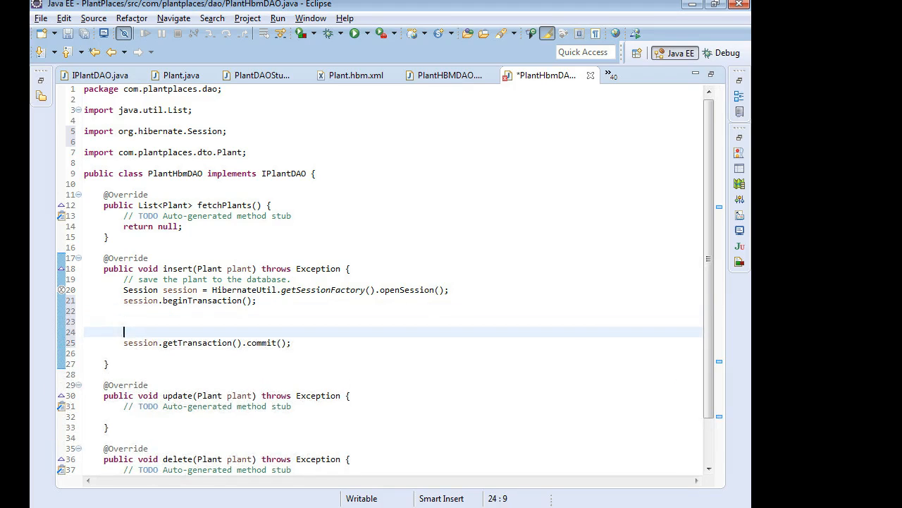
Add session.save(plant) between beginTransaction and commit, then save the file error-free.
{"action": "key", "text": "Up"}
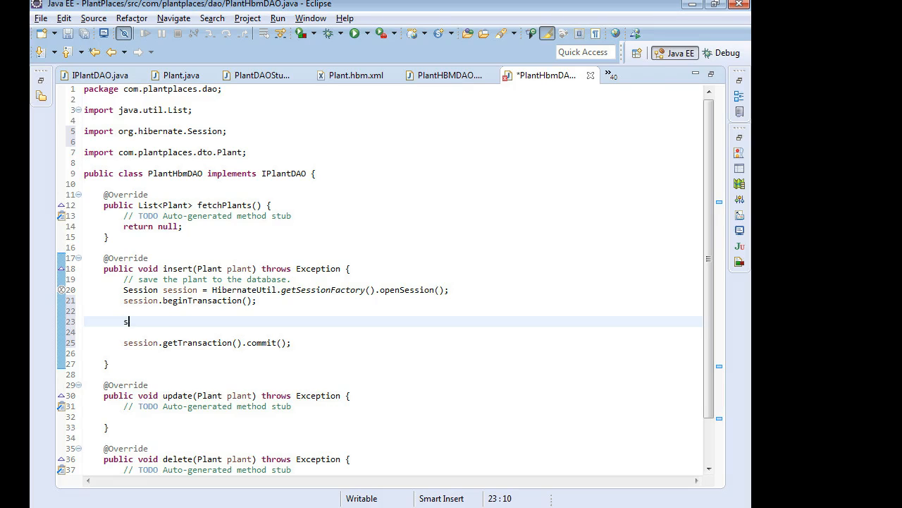
{"action": "type", "text": "ession."}
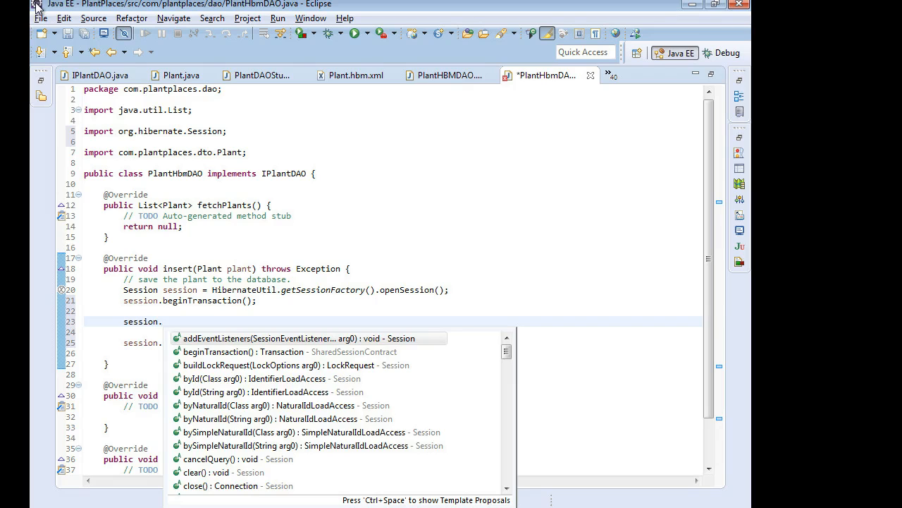
{"action": "type", "text": "save"}
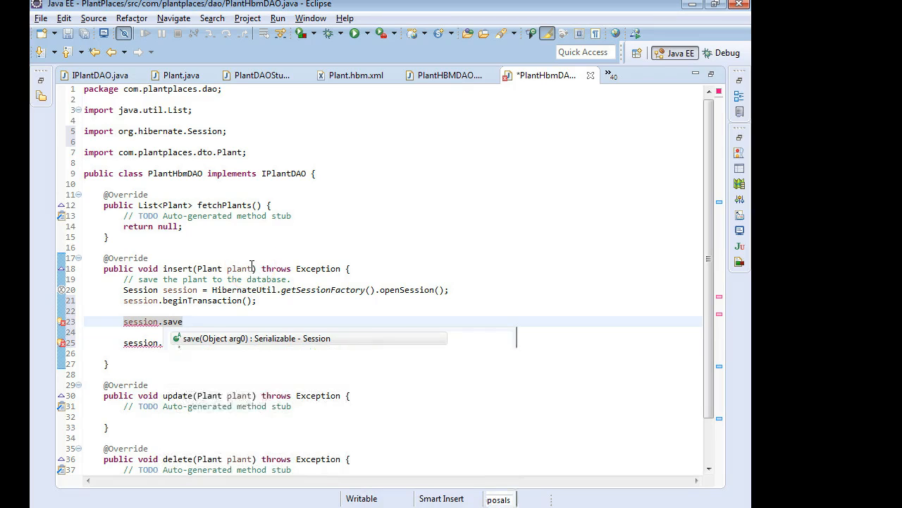
{"action": "key", "text": "Return"}
{"action": "type", "text": "in"}
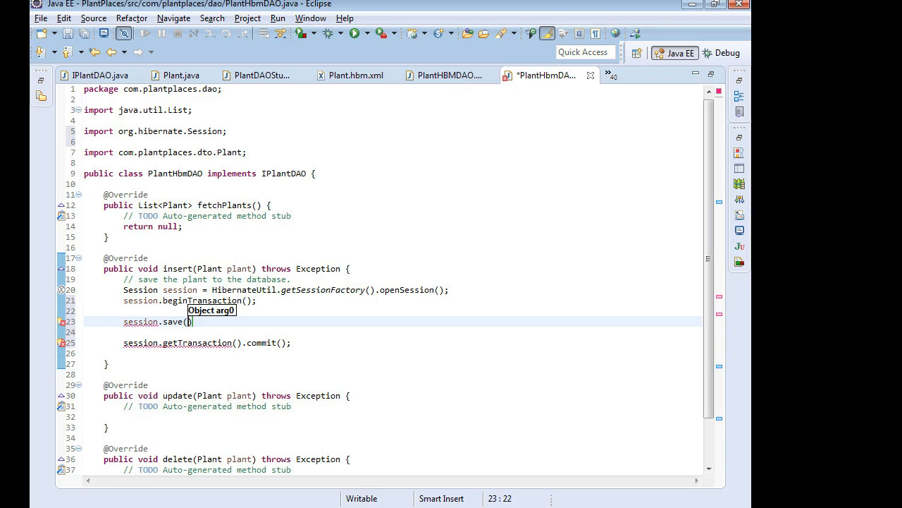
{"action": "type", "text": "p"}
{"action": "type", "text": ")"}
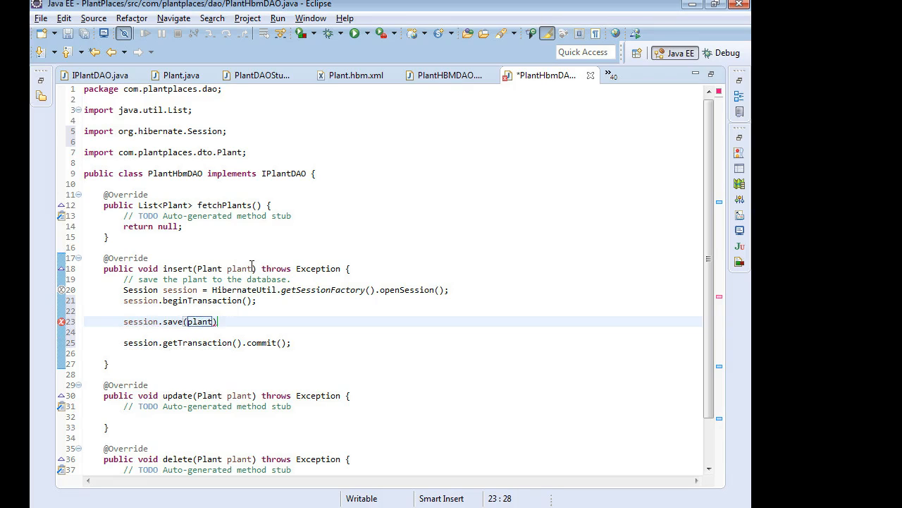
{"action": "key", "text": "ctrl+s"}
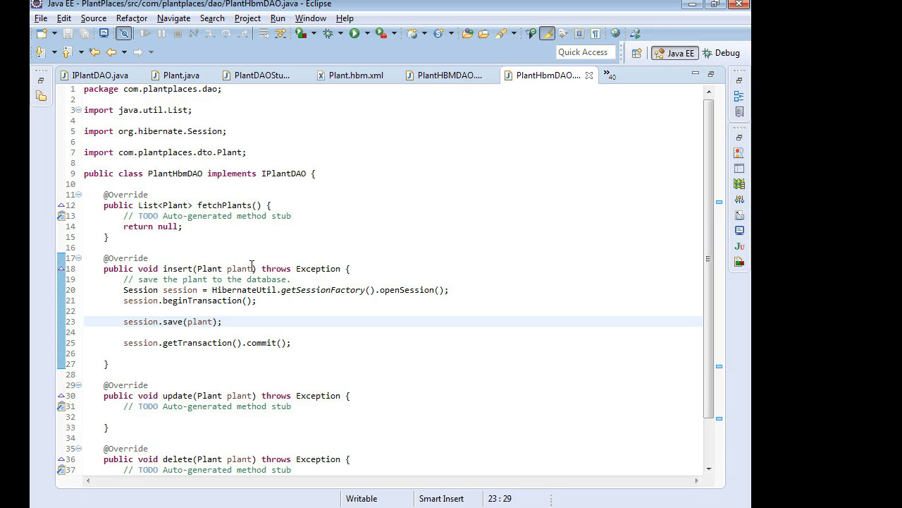
{"action": "left_click", "coordinate": [235, 262]}
Restore the side views and open PlantService.java from the com.plantplaces.service package.
{"action": "key", "text": "ctrl+m"}
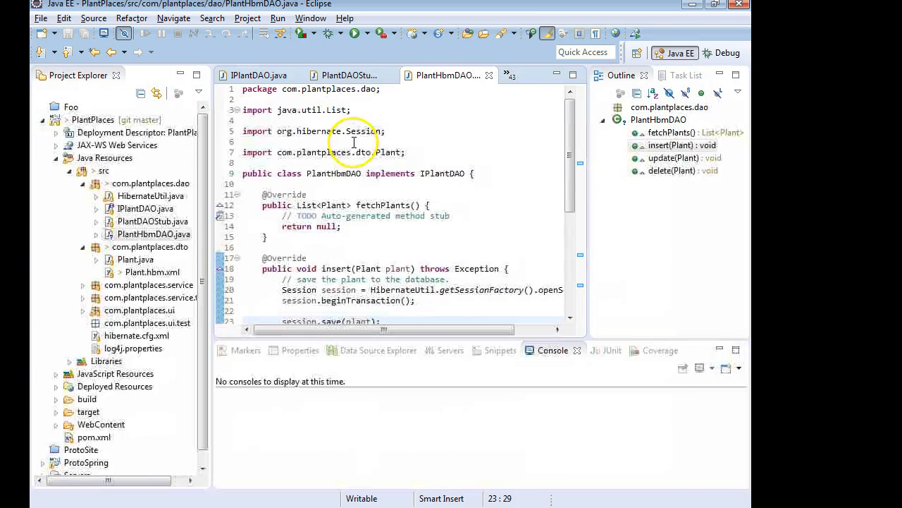
{"action": "left_click", "coordinate": [153, 234]}
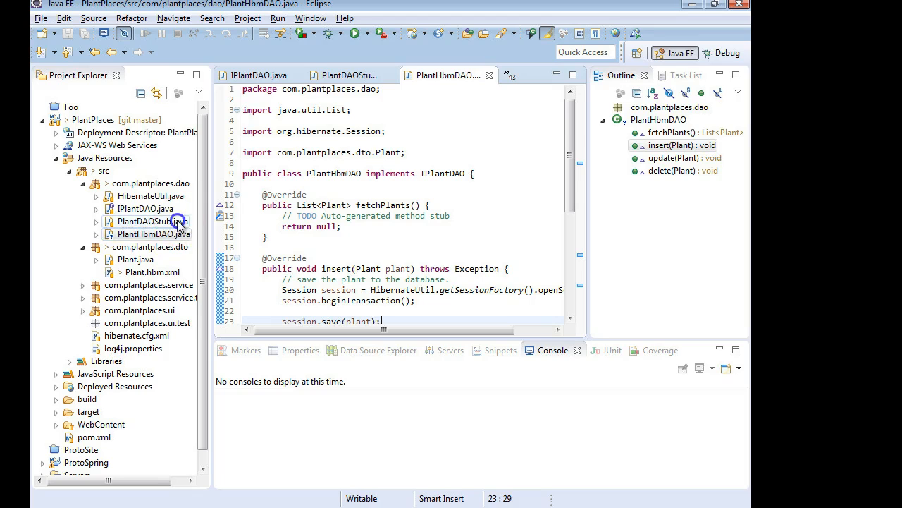
{"action": "double_click", "coordinate": [152, 221]}
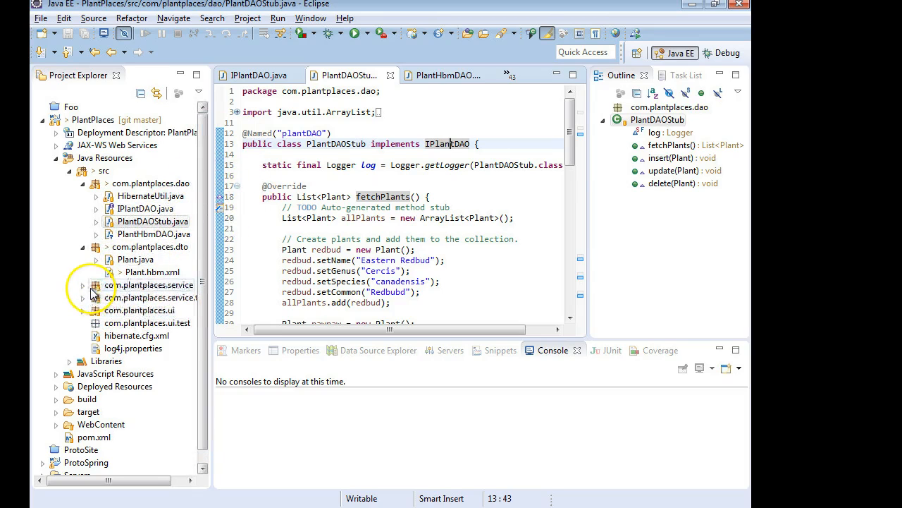
{"action": "left_click", "coordinate": [85, 288]}
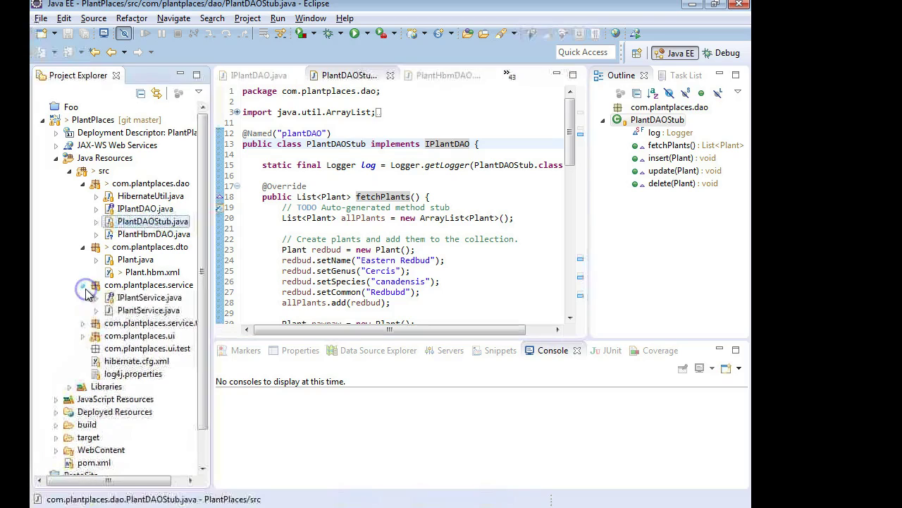
{"action": "left_click", "coordinate": [141, 310]}
{"action": "double_click", "coordinate": [141, 311]}
{"action": "scroll", "coordinate": [359, 212], "scroll_direction": "down", "scroll_amount": 5}
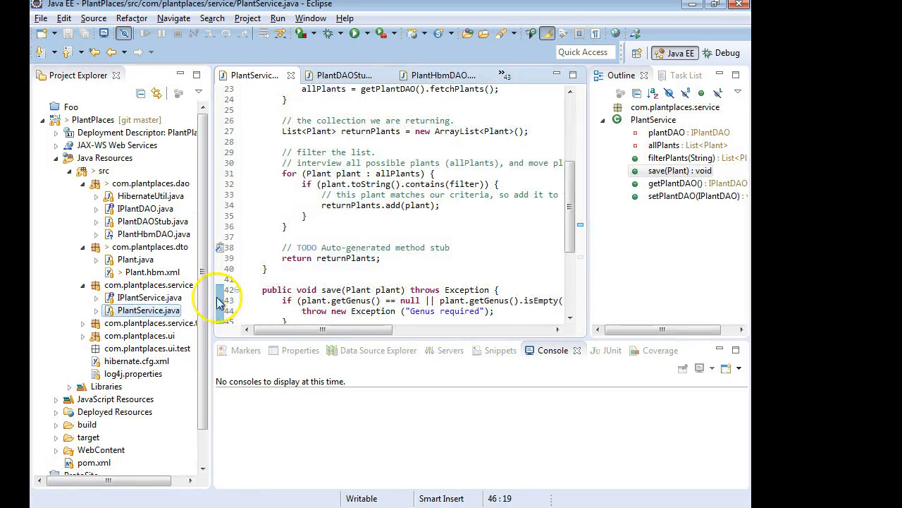
{"action": "left_click", "coordinate": [360, 271]}
{"action": "scroll", "coordinate": [359, 271], "scroll_direction": "up", "scroll_amount": 5}
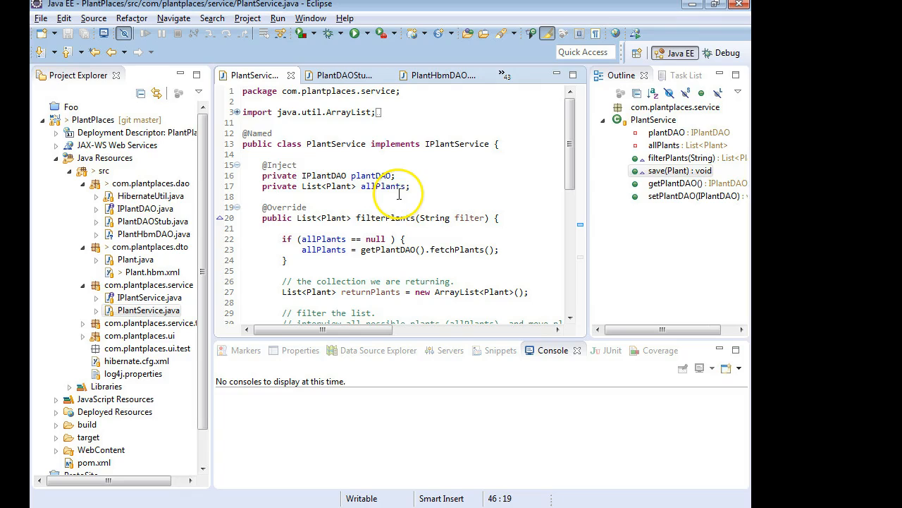
{"action": "left_click_drag", "start_coordinate": [396, 175], "coordinate": [262, 182]}
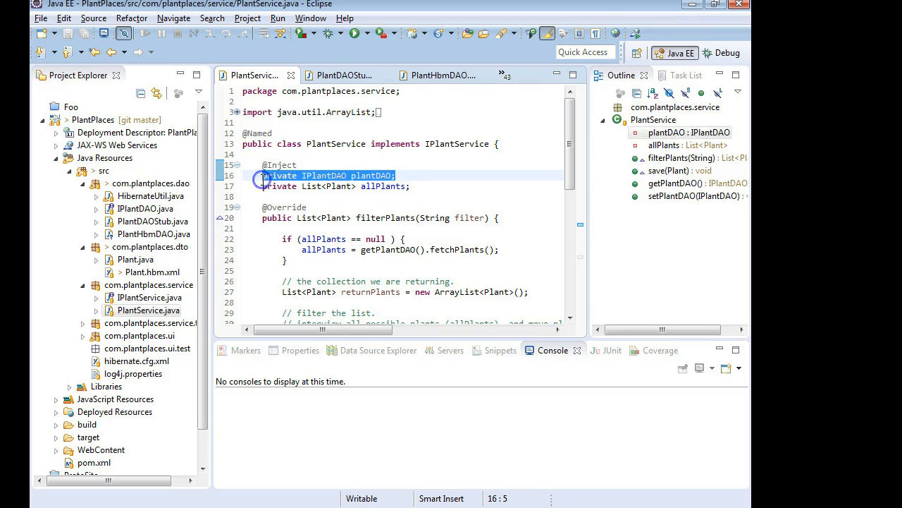
{"action": "left_click", "coordinate": [277, 166]}
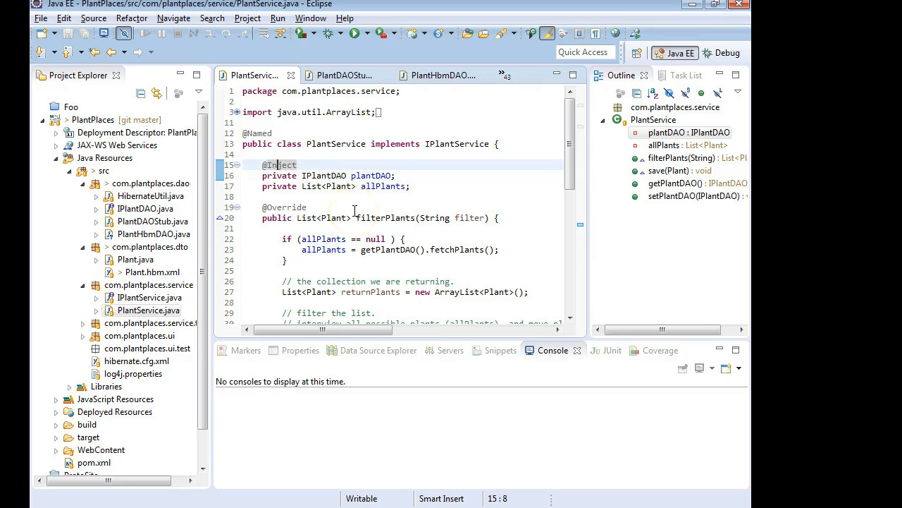
{"action": "left_click", "coordinate": [282, 166]}
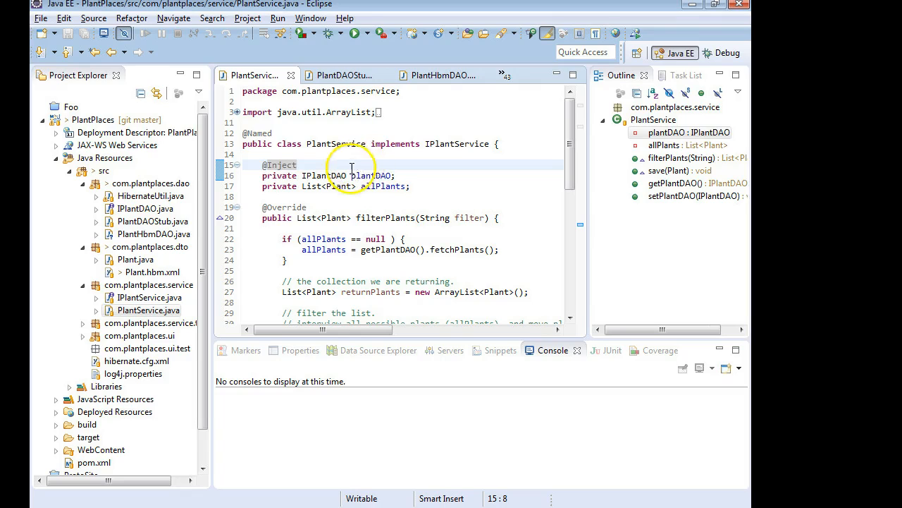
{"action": "left_click", "coordinate": [378, 174]}
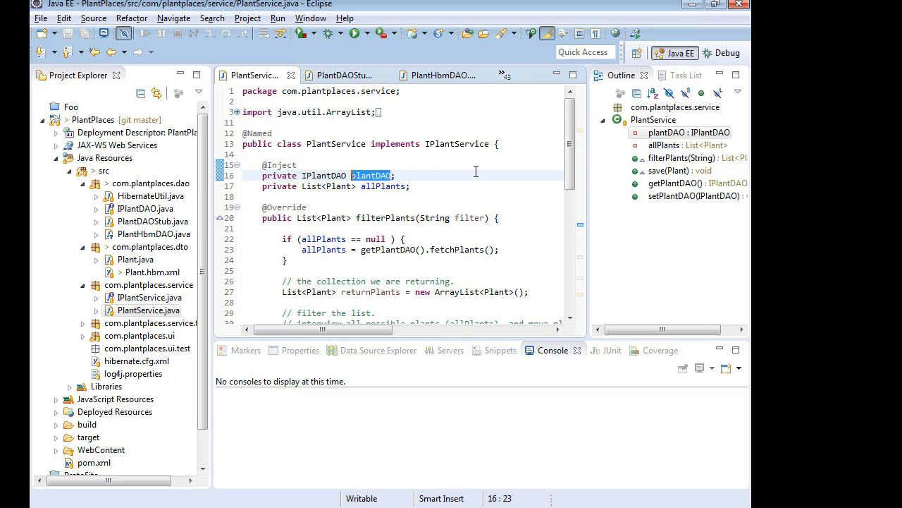
{"action": "key", "text": "ctrl+f"}
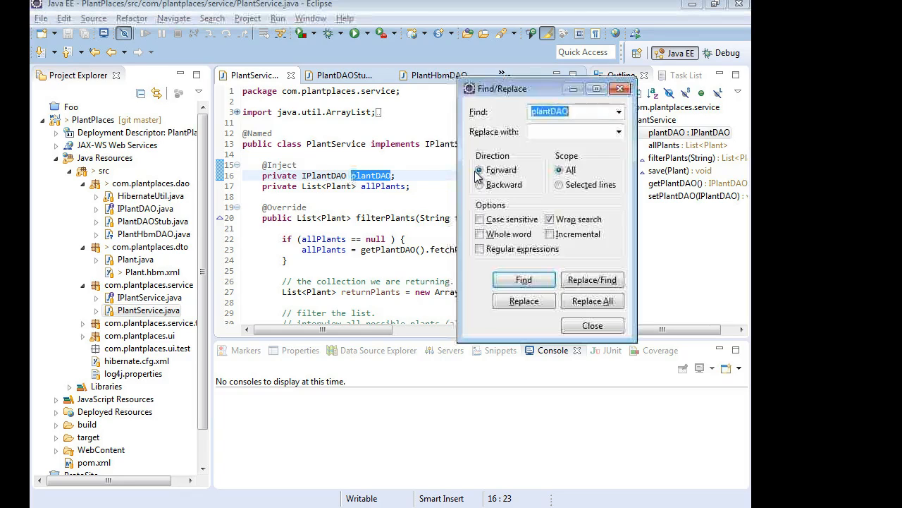
{"action": "key", "text": "Return"}
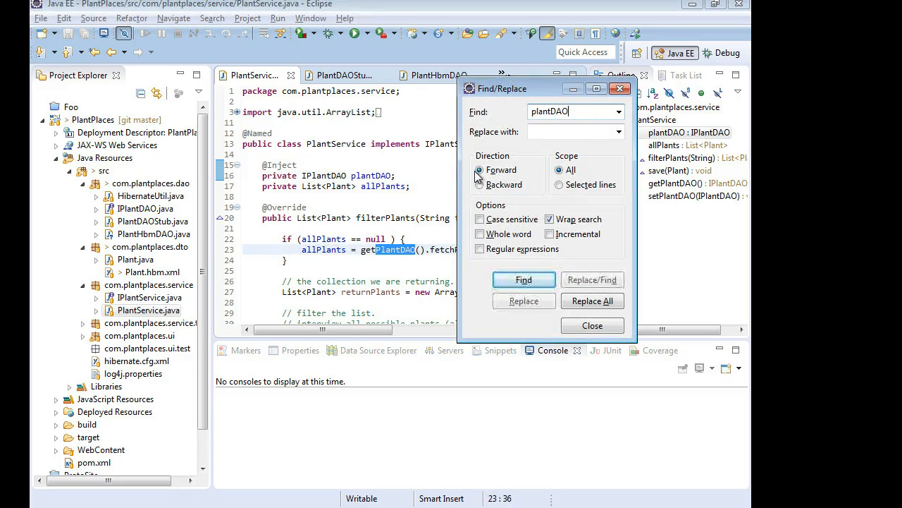
{"action": "key", "text": "Return"}
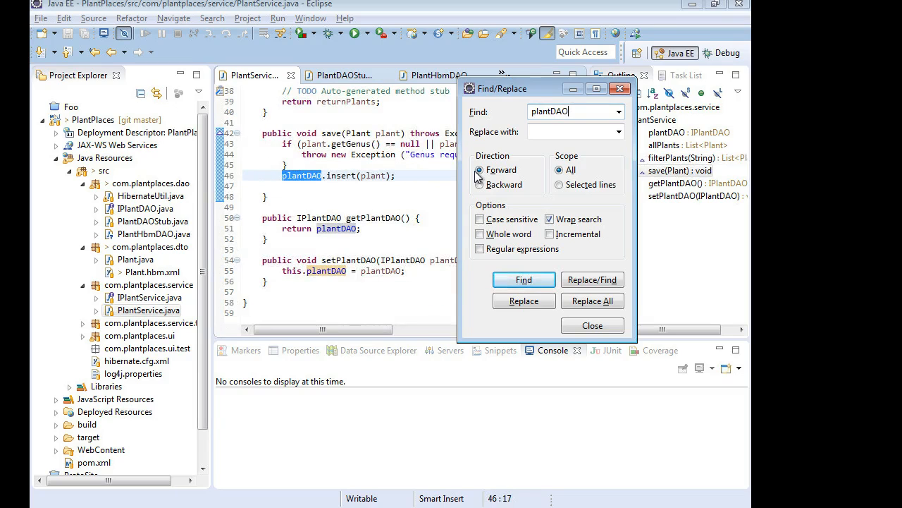
{"action": "key", "text": "Return"}
{"action": "key", "text": "Return"}
{"action": "key", "text": "Return"}
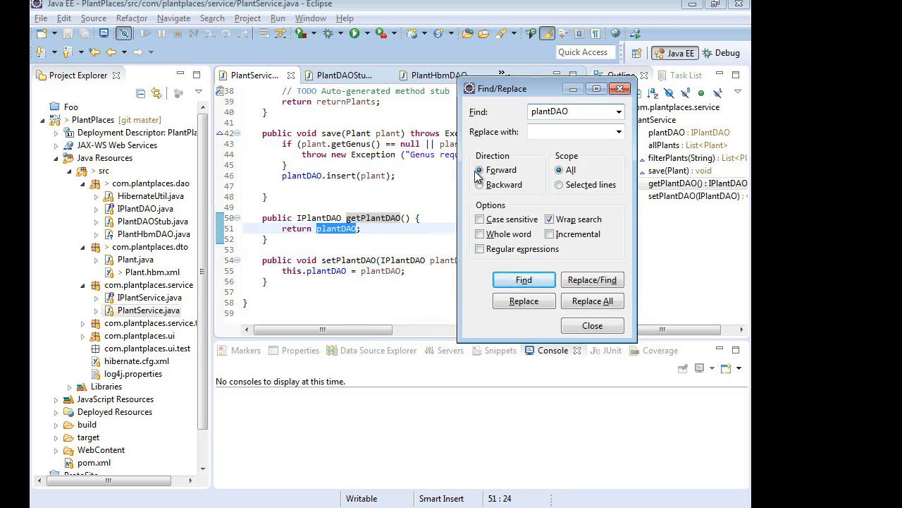
{"action": "key", "text": "Return"}
{"action": "key", "text": "Return"}
{"action": "key", "text": "Return"}
{"action": "key", "text": "Return"}
{"action": "key", "text": "Return"}
{"action": "key", "text": "Return"}
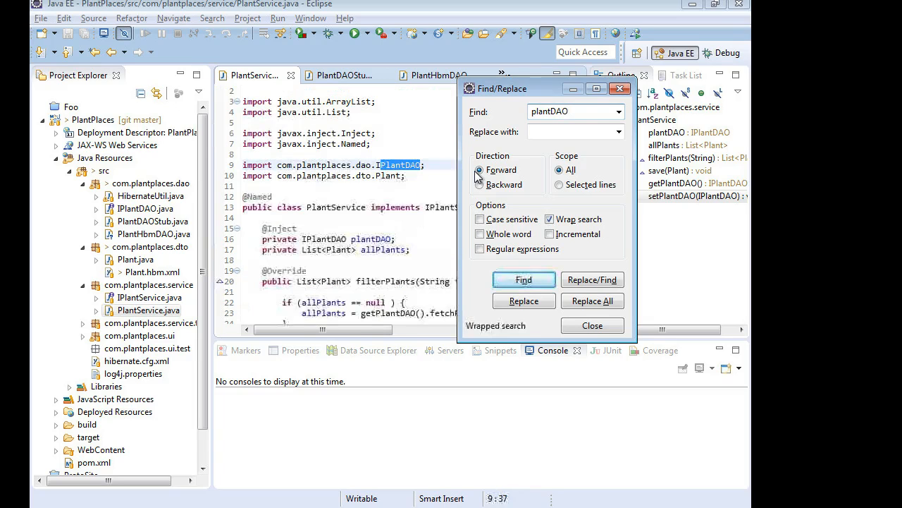
{"action": "key", "text": "Return"}
{"action": "key", "text": "Return"}
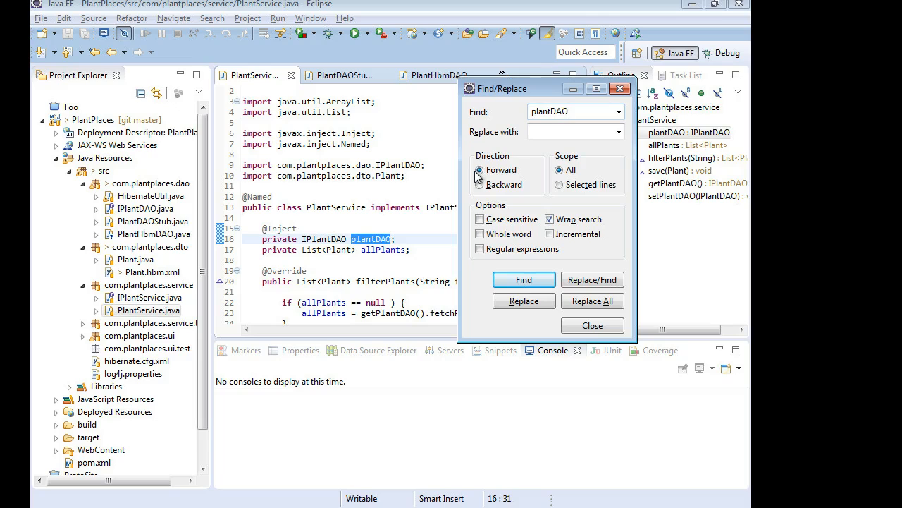
{"action": "left_click", "coordinate": [596, 325]}
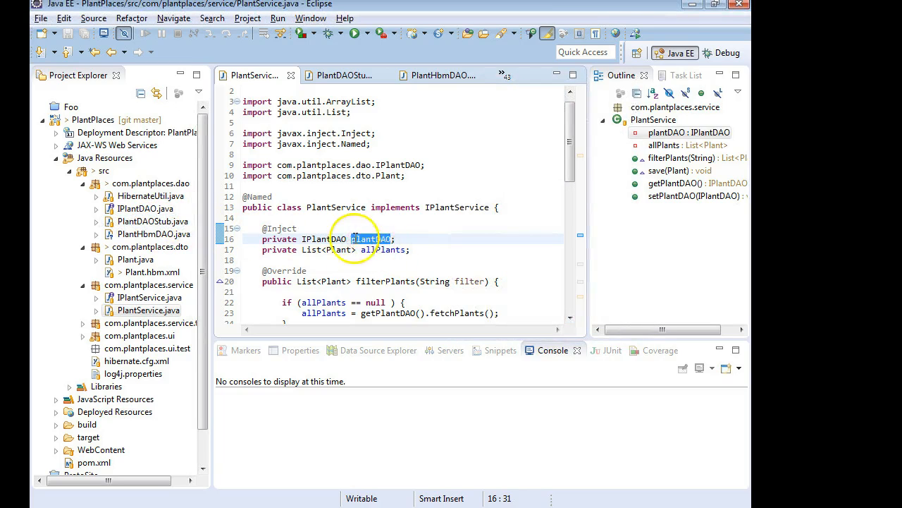
{"action": "double_click", "coordinate": [153, 221]}
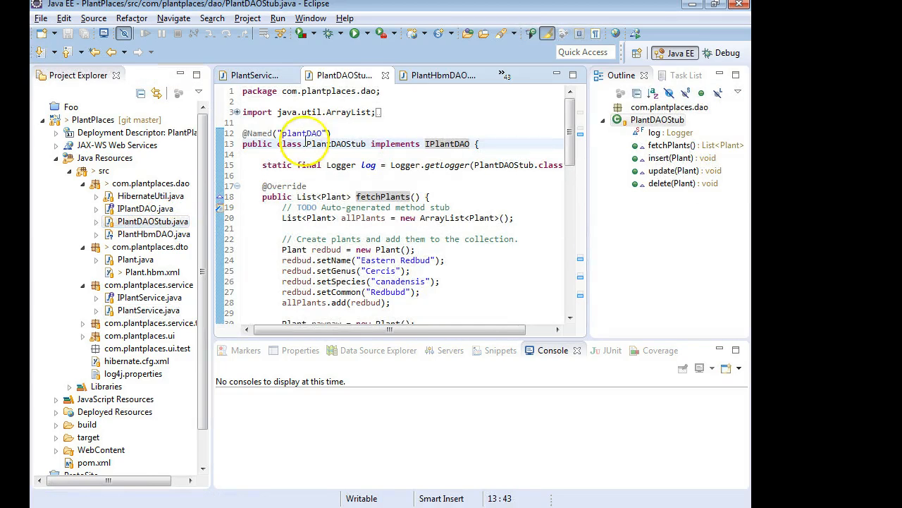
{"action": "left_click_drag", "start_coordinate": [331, 132], "coordinate": [240, 133]}
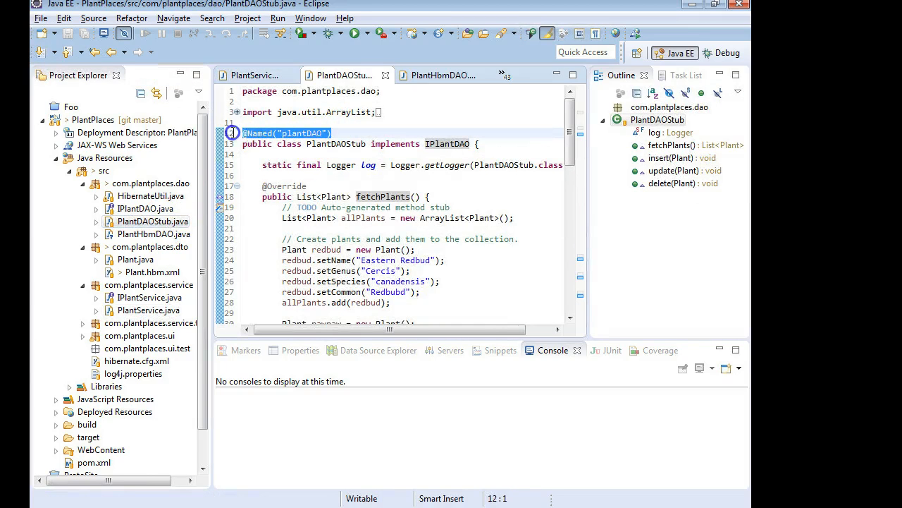
{"action": "left_click", "coordinate": [282, 132]}
{"action": "left_click_drag", "start_coordinate": [282, 133], "coordinate": [319, 131]}
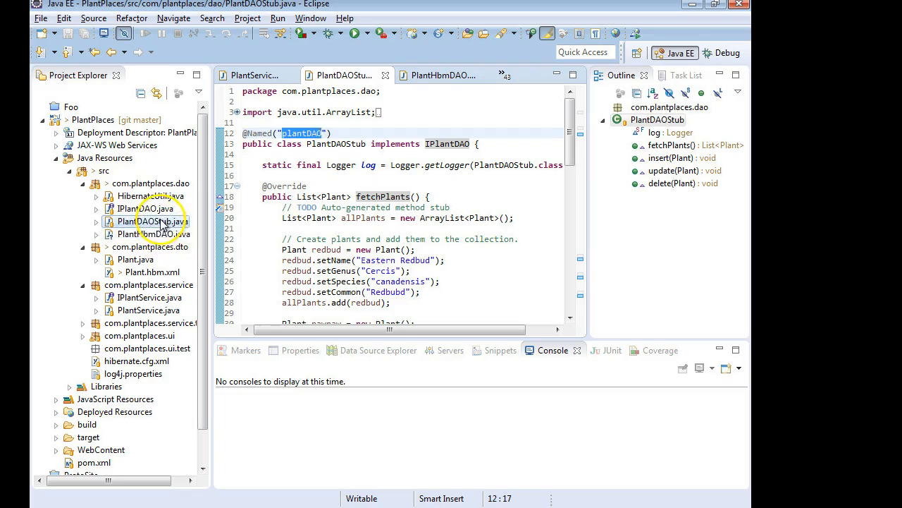
{"action": "double_click", "coordinate": [149, 311]}
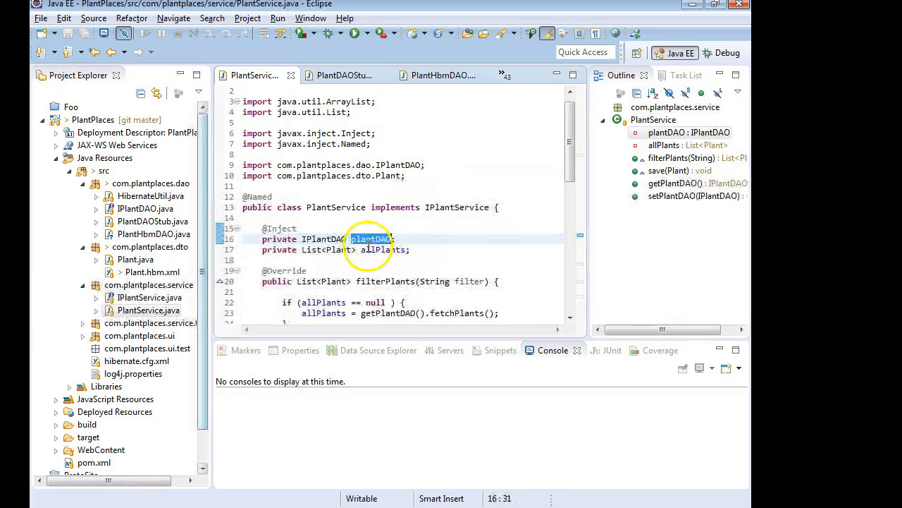
{"action": "left_click", "coordinate": [351, 239]}
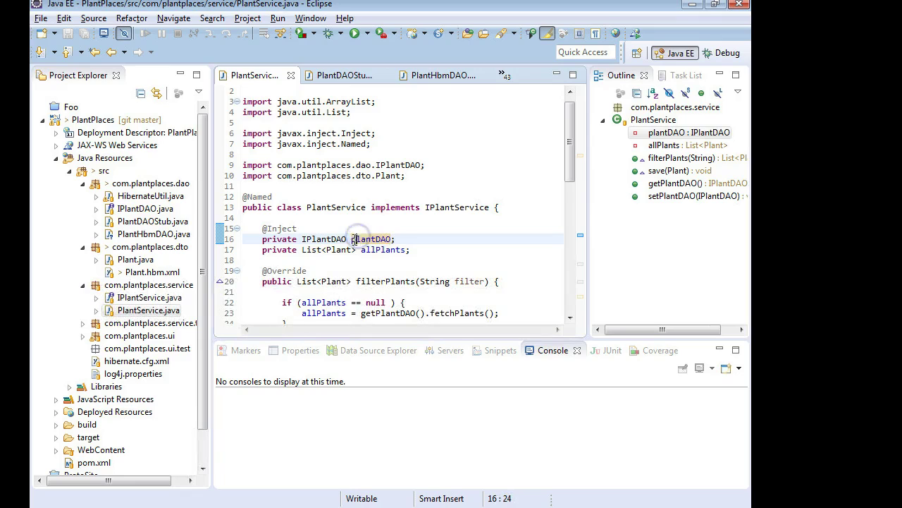
{"action": "left_click", "coordinate": [279, 228]}
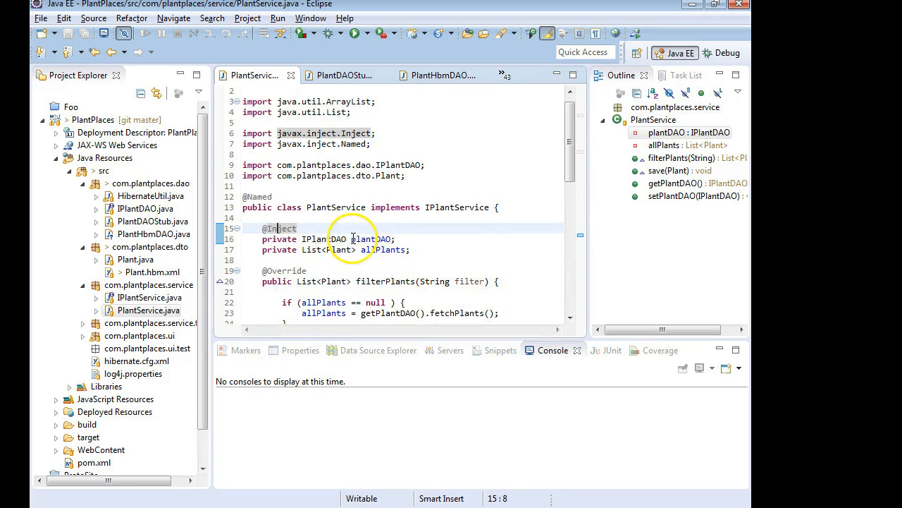
{"action": "left_click_drag", "start_coordinate": [352, 239], "coordinate": [393, 239]}
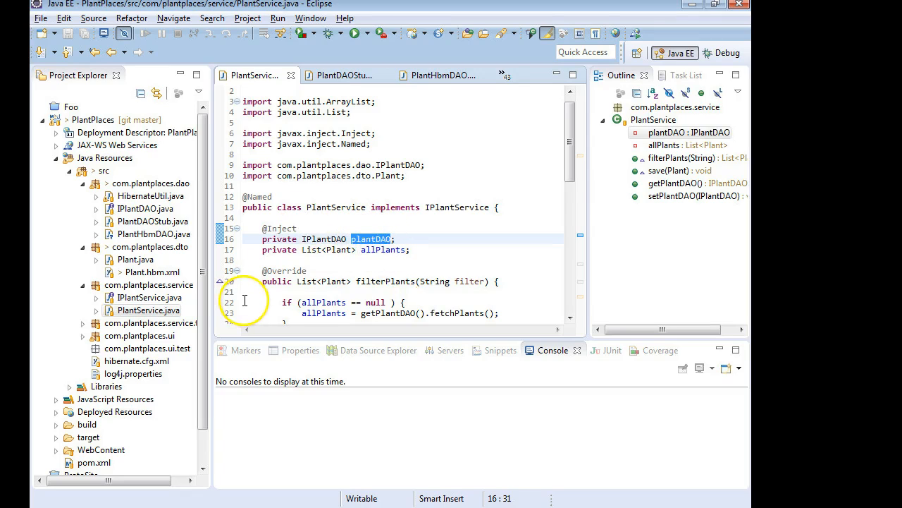
{"action": "double_click", "coordinate": [150, 221]}
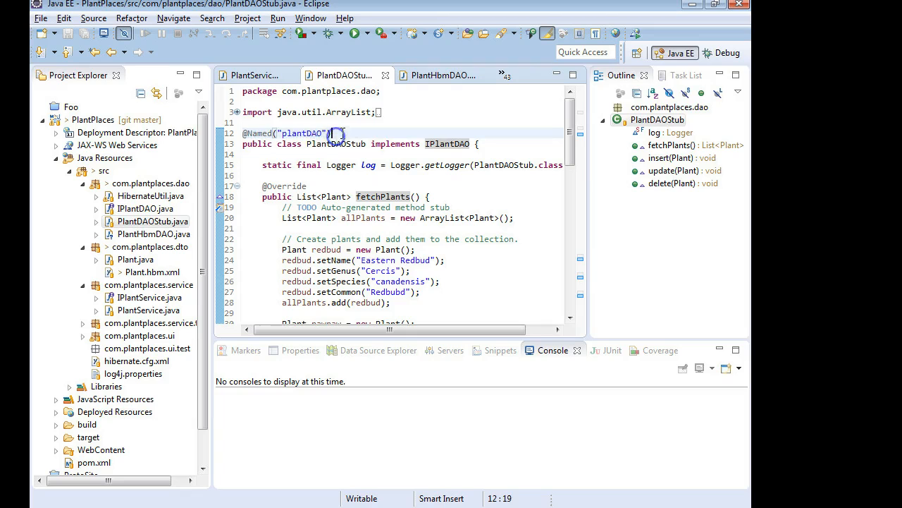
{"action": "left_click_drag", "start_coordinate": [331, 133], "coordinate": [236, 133]}
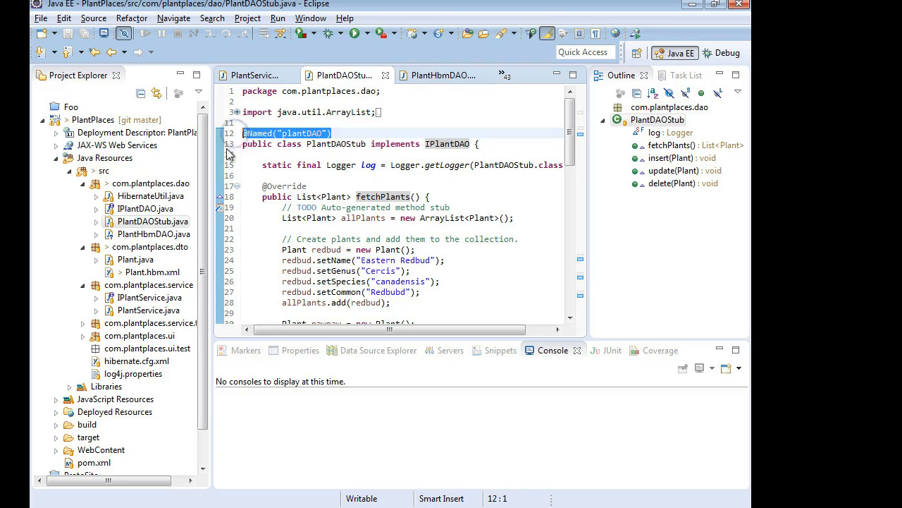
{"action": "double_click", "coordinate": [170, 236]}
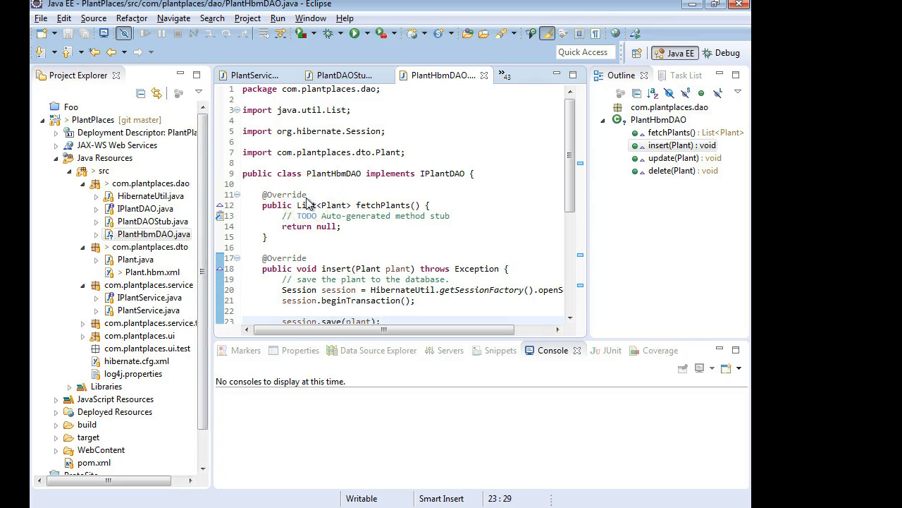
{"action": "left_click", "coordinate": [153, 221]}
{"action": "double_click", "coordinate": [161, 224]}
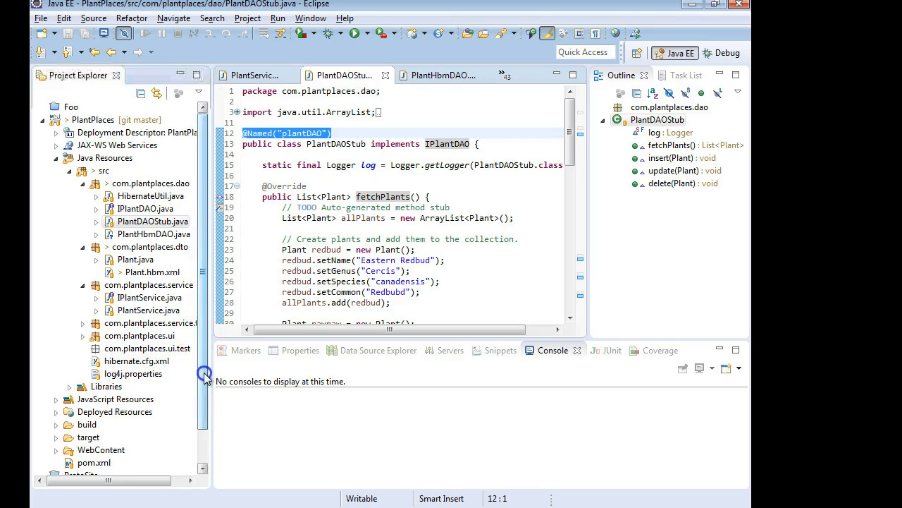
{"action": "left_click_drag", "start_coordinate": [205, 331], "coordinate": [206, 416]}
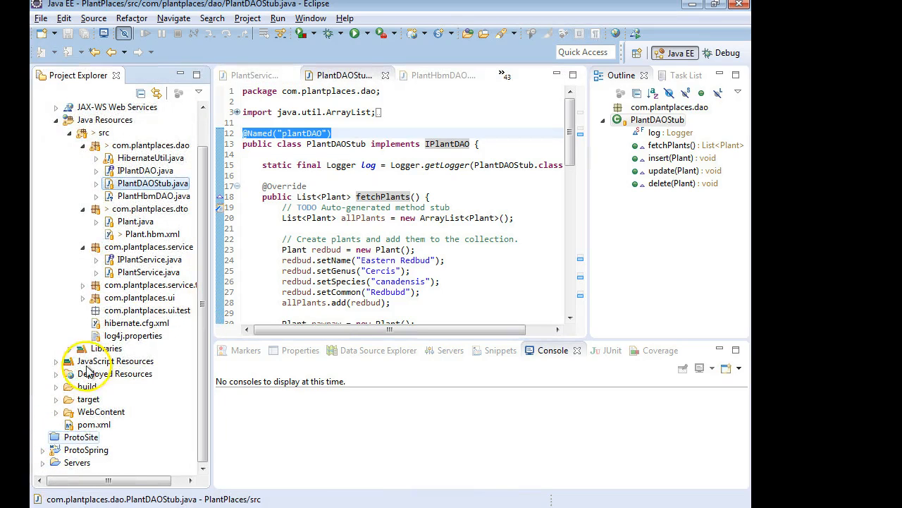
Open applicationContext.xml from WebContent/WEB-INF.
{"action": "left_click", "coordinate": [56, 412]}
{"action": "scroll", "coordinate": [60, 417], "scroll_direction": "down", "scroll_amount": 4}
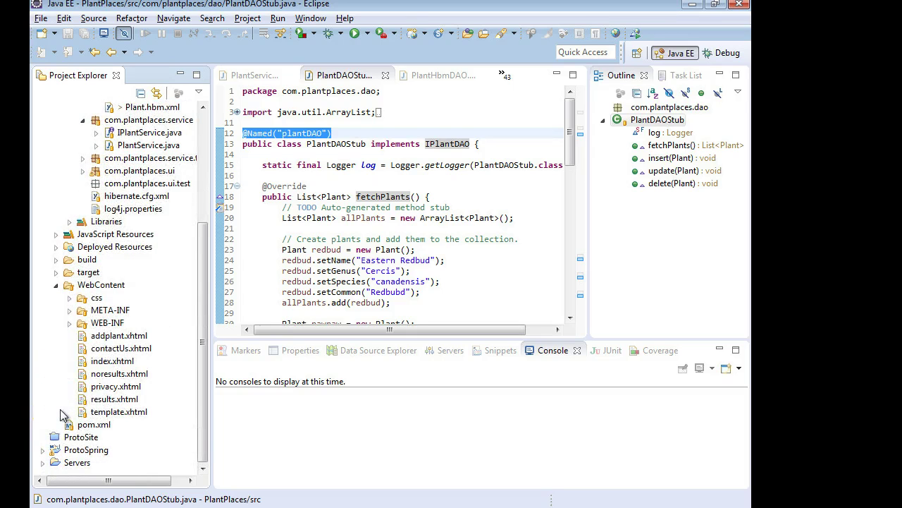
{"action": "left_click", "coordinate": [70, 323]}
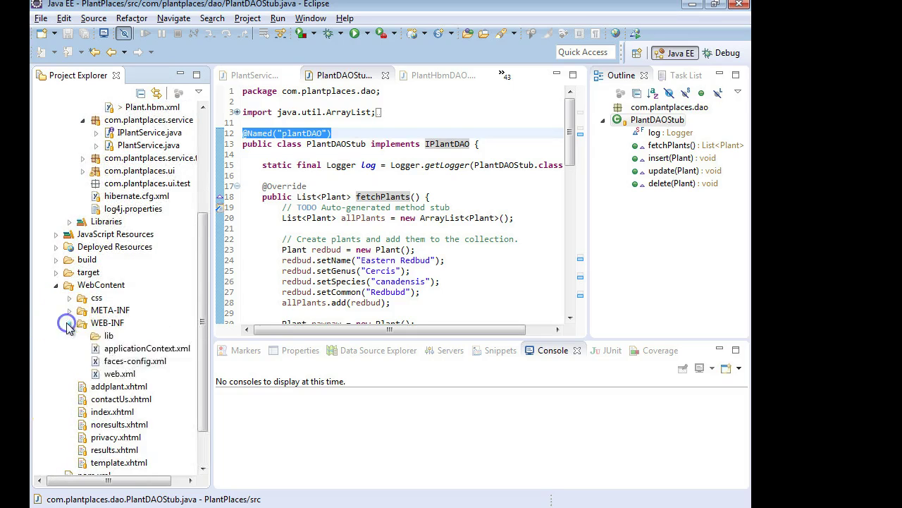
{"action": "left_click", "coordinate": [134, 348]}
{"action": "double_click", "coordinate": [134, 348]}
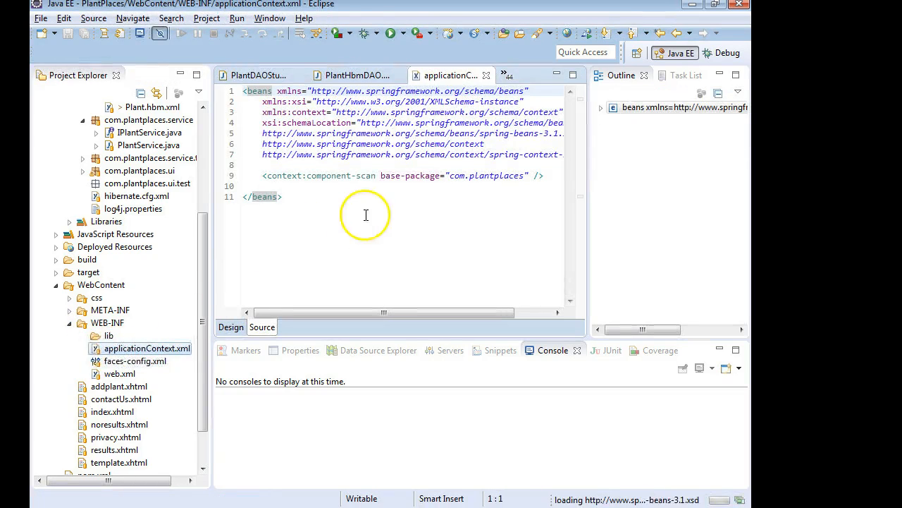
Maximize the editor and insert blank lines above the component-scan element.
{"action": "left_click_drag", "start_coordinate": [543, 176], "coordinate": [262, 176]}
{"action": "left_click", "coordinate": [437, 240]}
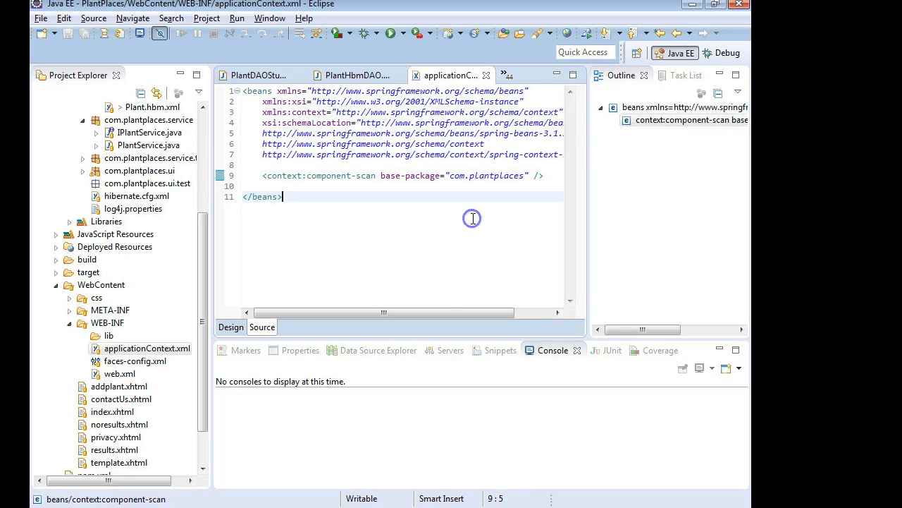
{"action": "left_click", "coordinate": [472, 218]}
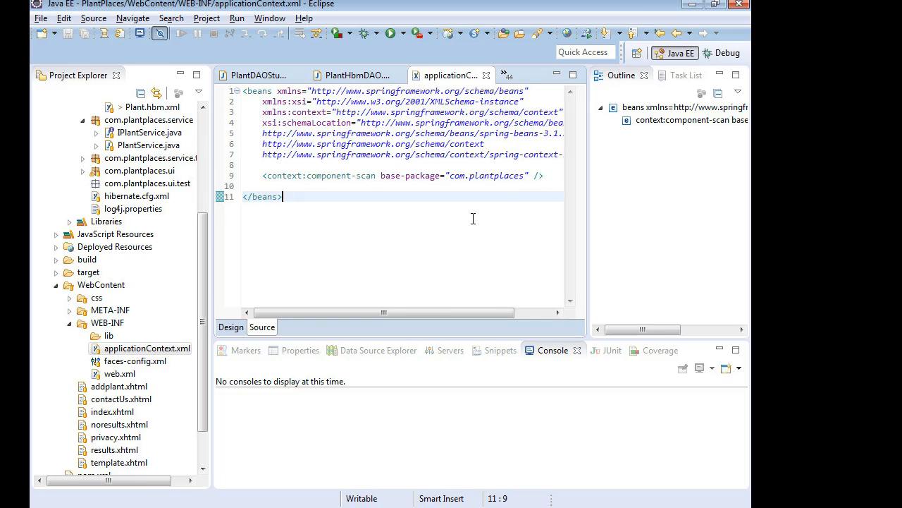
{"action": "key", "text": "ctrl+m"}
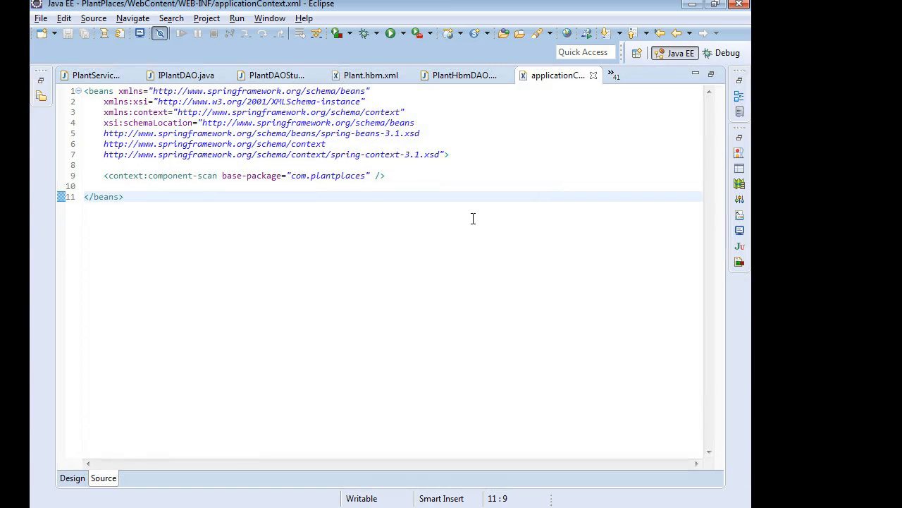
{"action": "key", "text": "Up"}
{"action": "key", "text": "Up"}
{"action": "key", "text": "Up"}
{"action": "key", "text": "Return"}
{"action": "key", "text": "Return"}
{"action": "key", "text": "Up"}
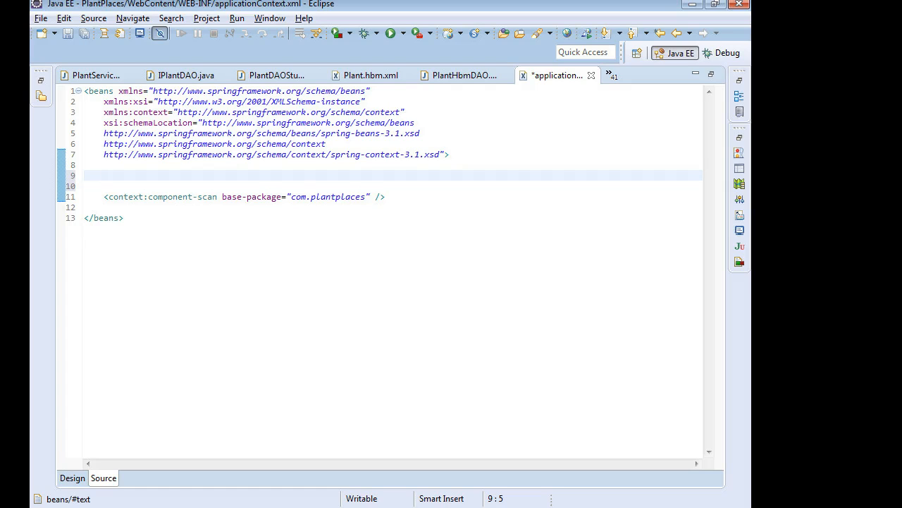
Start <bean id="" on line 9 and copy PlantHbmDAO's qualified name via Copy Qualified Name.
{"action": "left_click", "coordinate": [137, 176]}
{"action": "type", "text": "<bean "}
{"action": "type", "text": "id="}
{"action": "key", "text": "BackSpace"}
{"action": "type", "text": "=\"\""}
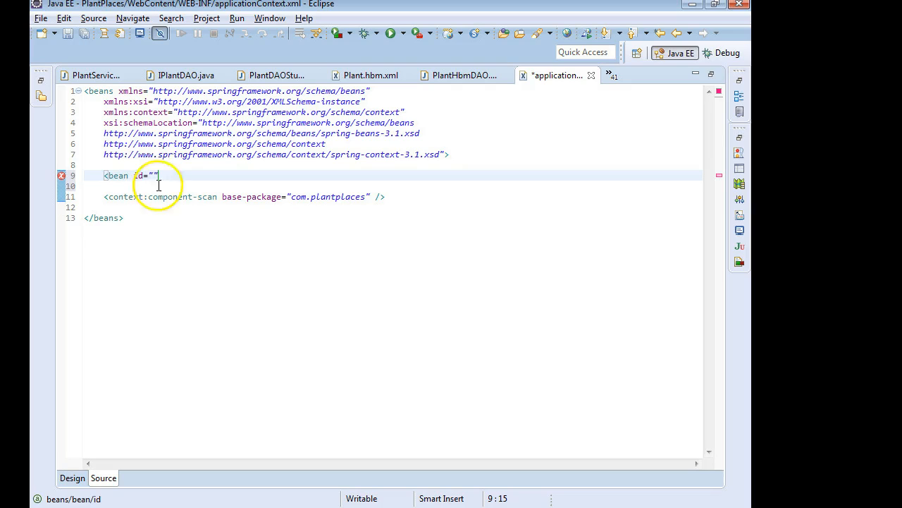
{"action": "left_click", "coordinate": [462, 76]}
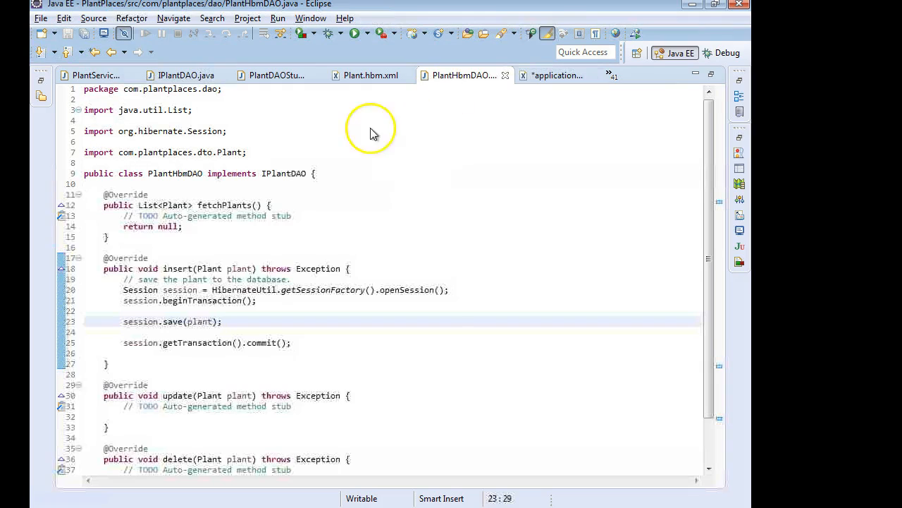
{"action": "left_click", "coordinate": [176, 175]}
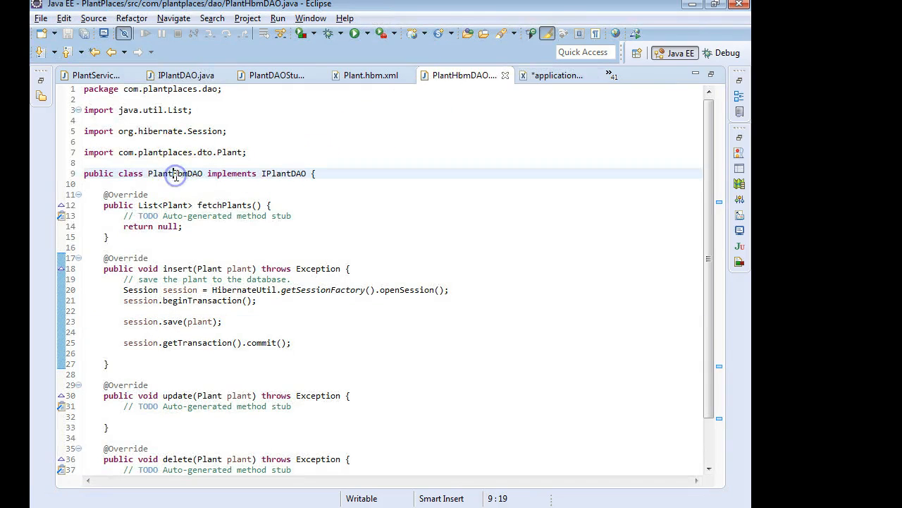
{"action": "left_click", "coordinate": [65, 18]}
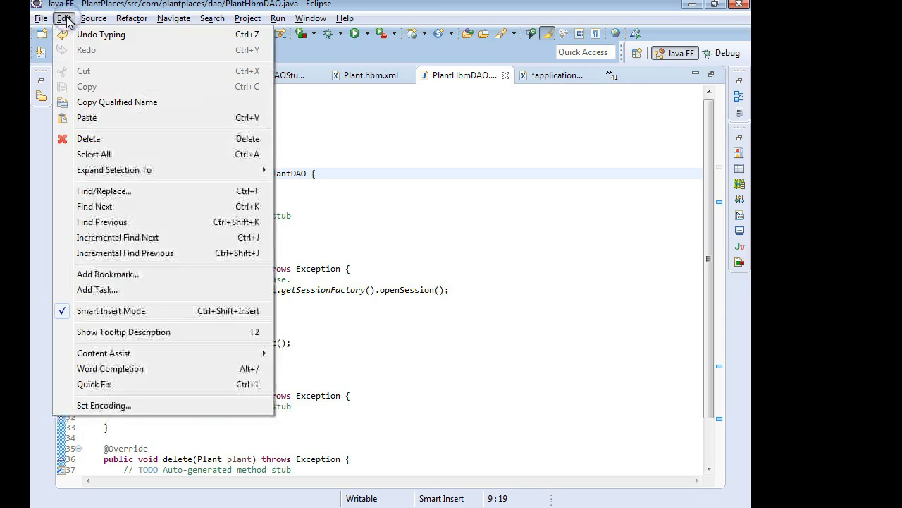
{"action": "left_click", "coordinate": [106, 102]}
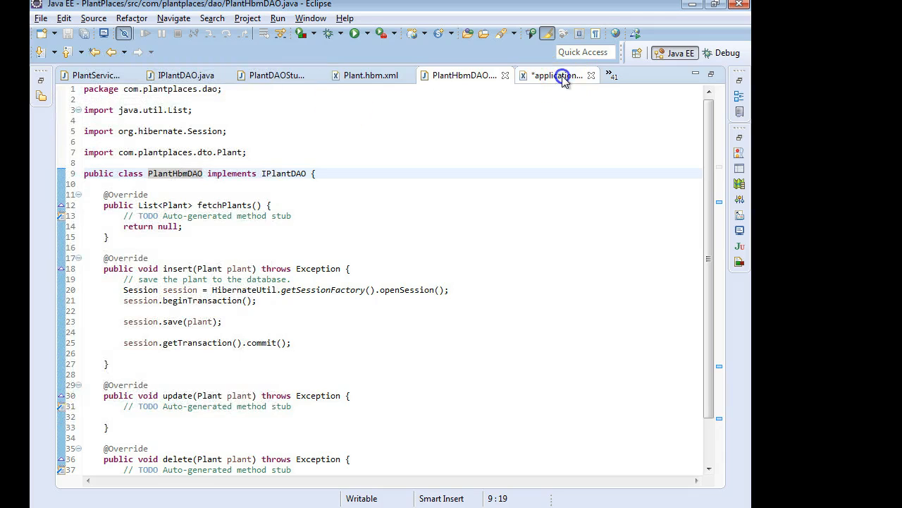
{"action": "left_click", "coordinate": [557, 75]}
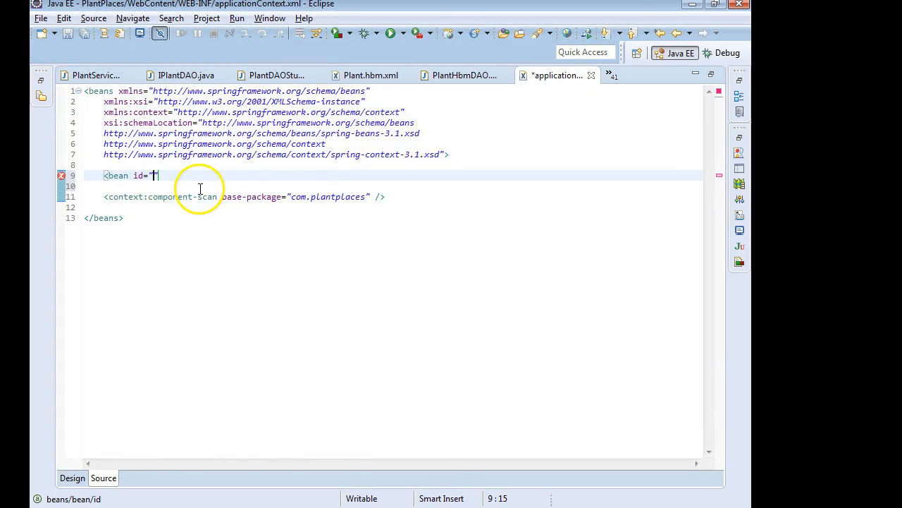
Set the bean id to PlantHbmDAO by pasting the qualified name and deleting the package prefix.
{"action": "key", "text": "ctrl+v"}
{"action": "left_click_drag", "start_coordinate": [251, 175], "coordinate": [143, 173]}
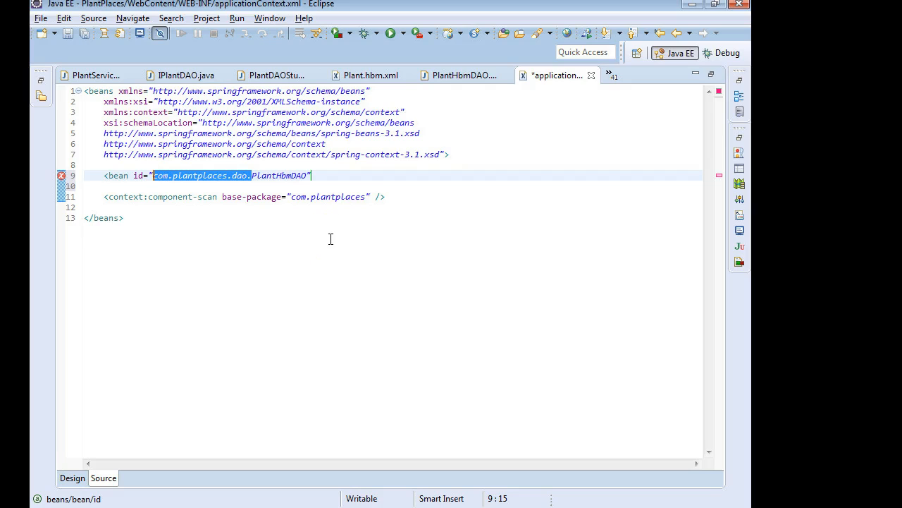
{"action": "key", "text": "Delete"}
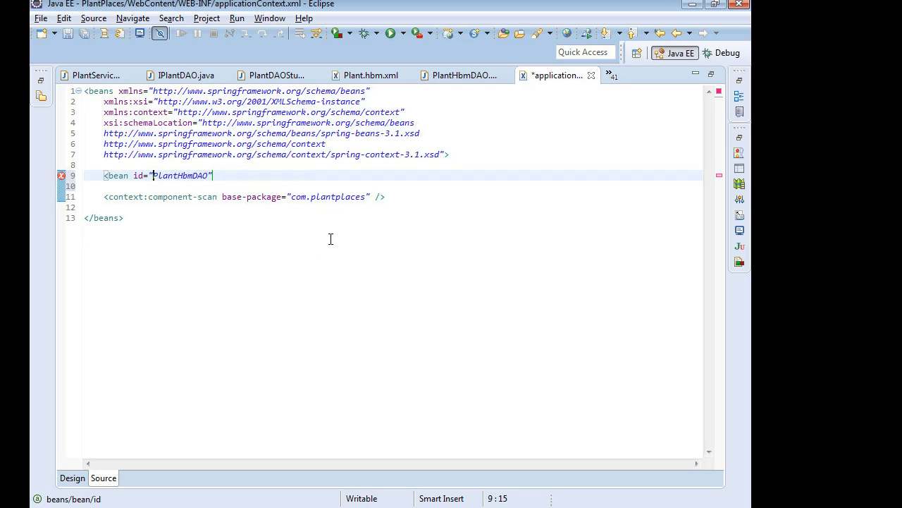
{"action": "key", "text": "Down"}
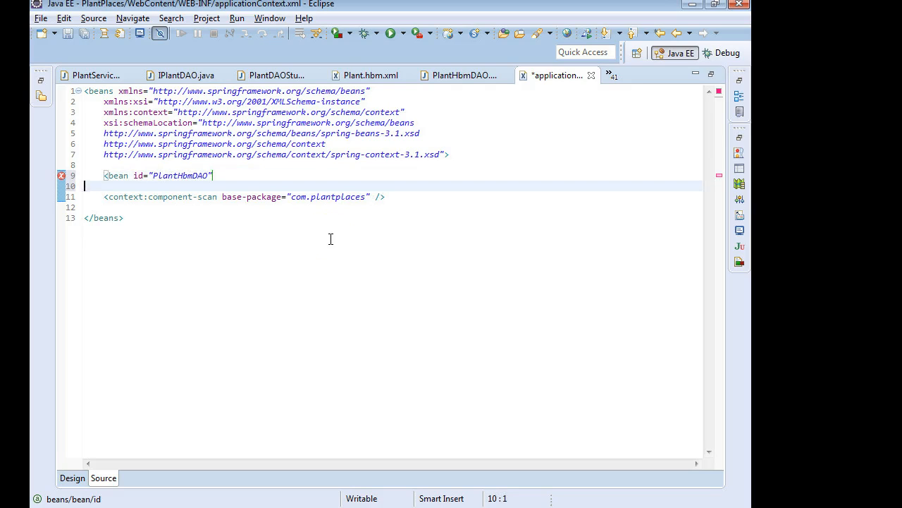
{"action": "key", "text": "Left"}
{"action": "type", "text": "name"}
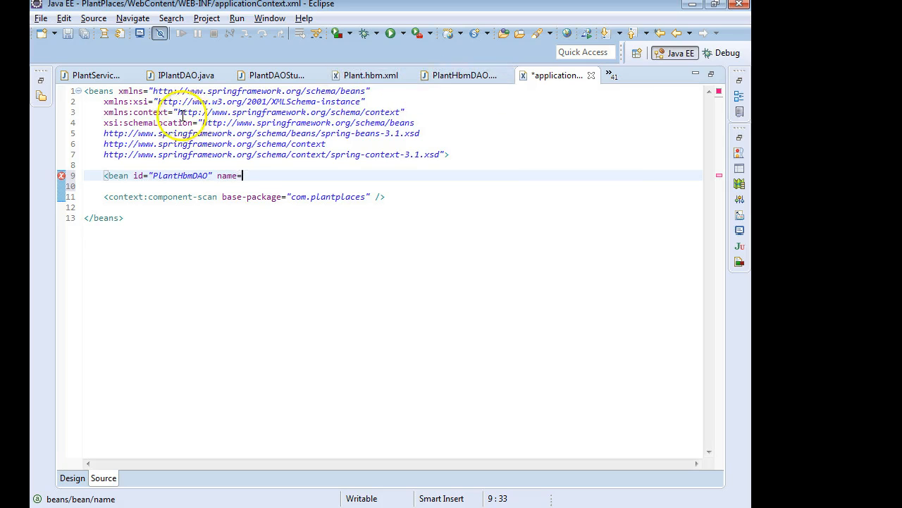
Add name="plantDAO", checked against the field name in PlantService.java.
{"action": "left_click", "coordinate": [97, 75]}
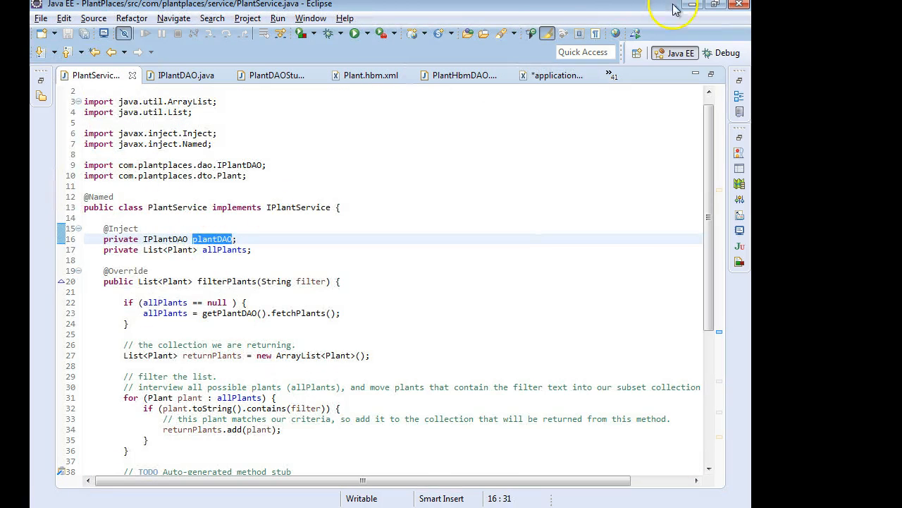
{"action": "left_click", "coordinate": [557, 75]}
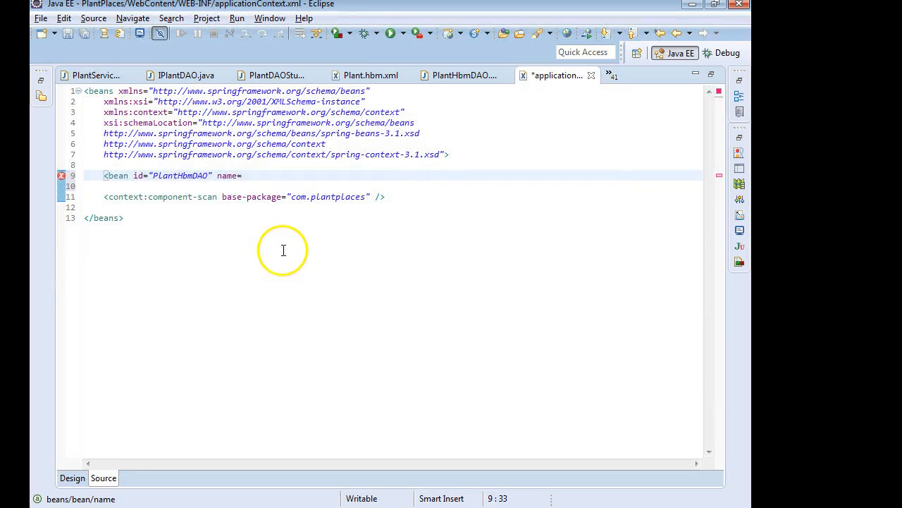
{"action": "type", "text": "\"pl"}
{"action": "key", "text": "BackSpace"}
{"action": "key", "text": "BackSpace"}
{"action": "type", "text": "plantDAO"}
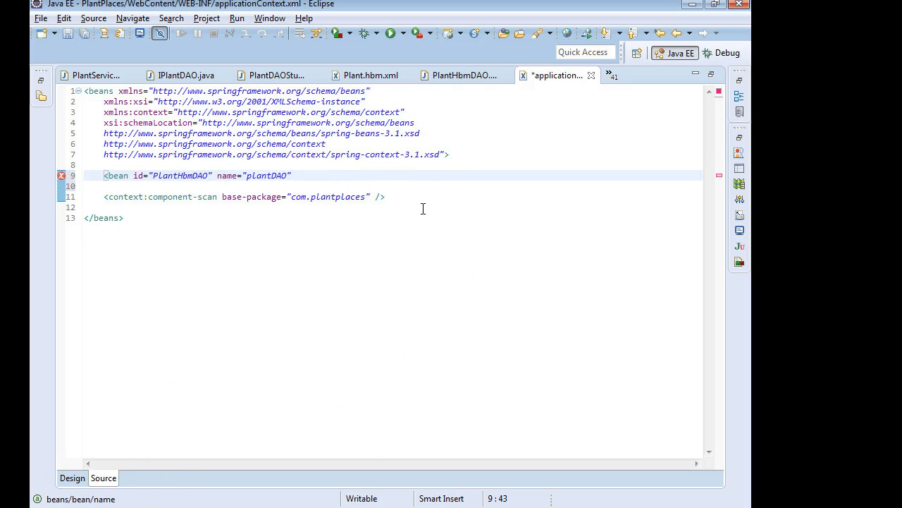
{"action": "type", "text": "calss"}
Add class="com.plantplaces.dao.PlantHbmDAO" to complete the bean.
{"action": "key", "text": "BackSpace"}
{"action": "key", "text": "BackSpace"}
{"action": "key", "text": "BackSpace"}
{"action": "key", "text": "BackSpace"}
{"action": "type", "text": "=\"\"/>"}
{"action": "key", "text": "Left"}
{"action": "key", "text": "Left"}
{"action": "key", "text": "Left"}
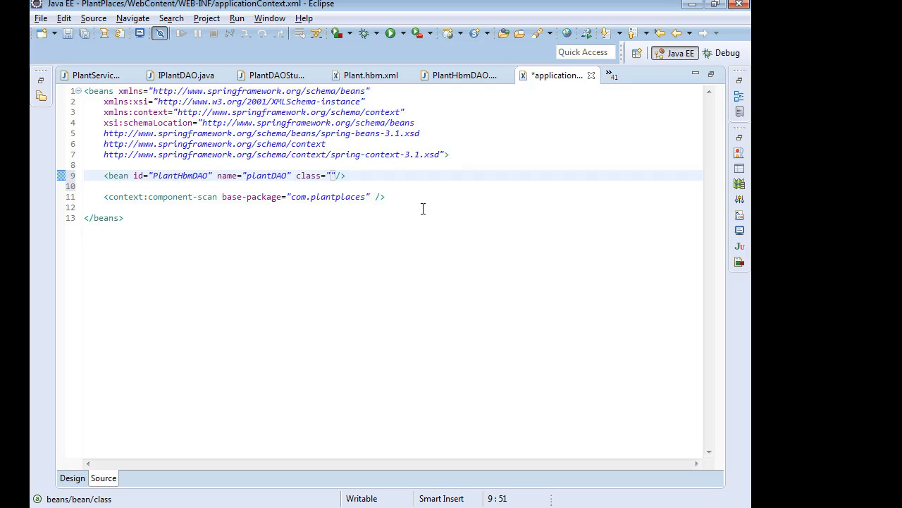
{"action": "key", "text": "ctrl+v"}
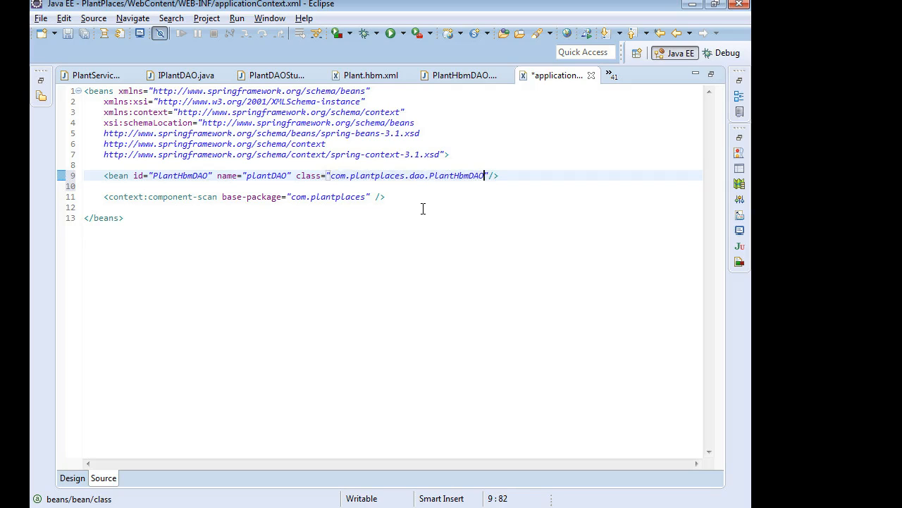
Save applicationContext.xml, recopy PlantHbmDAO's qualified name and verify the class value on line 9.
{"action": "left_click", "coordinate": [67, 35]}
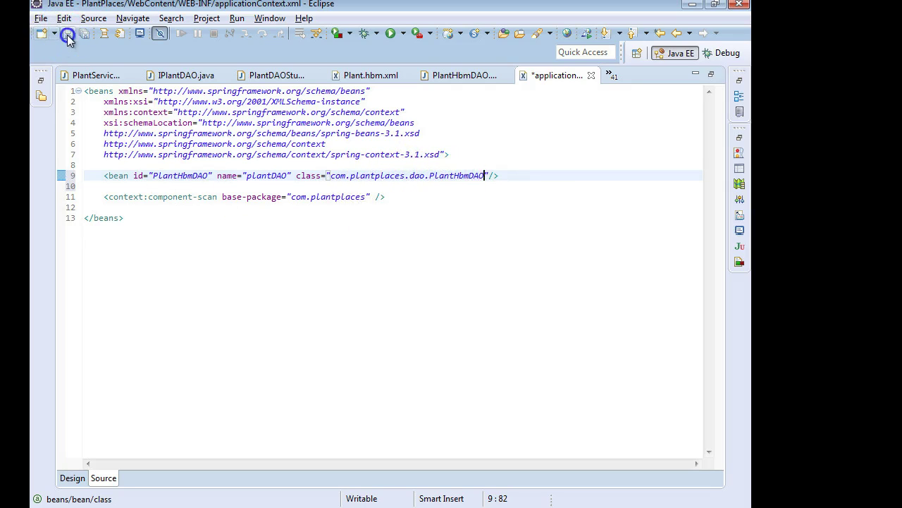
{"action": "left_click", "coordinate": [447, 76]}
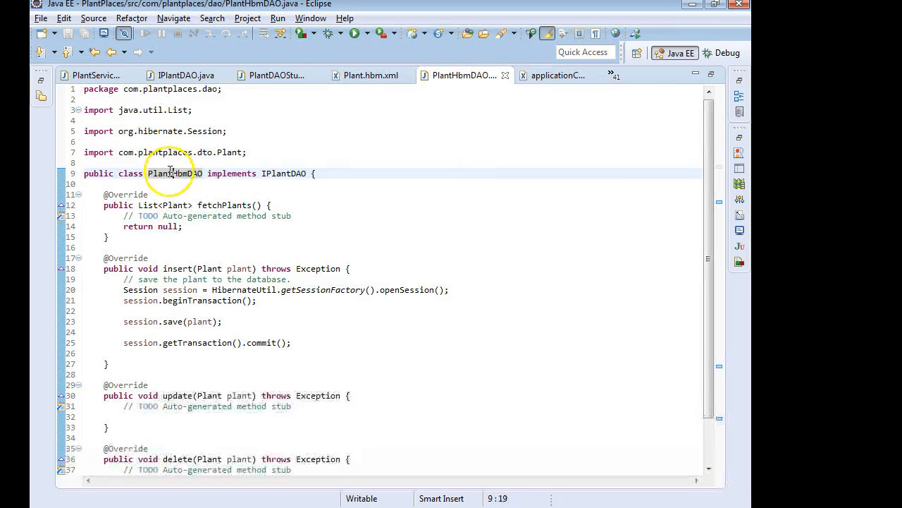
{"action": "left_click", "coordinate": [174, 174]}
{"action": "left_click", "coordinate": [64, 19]}
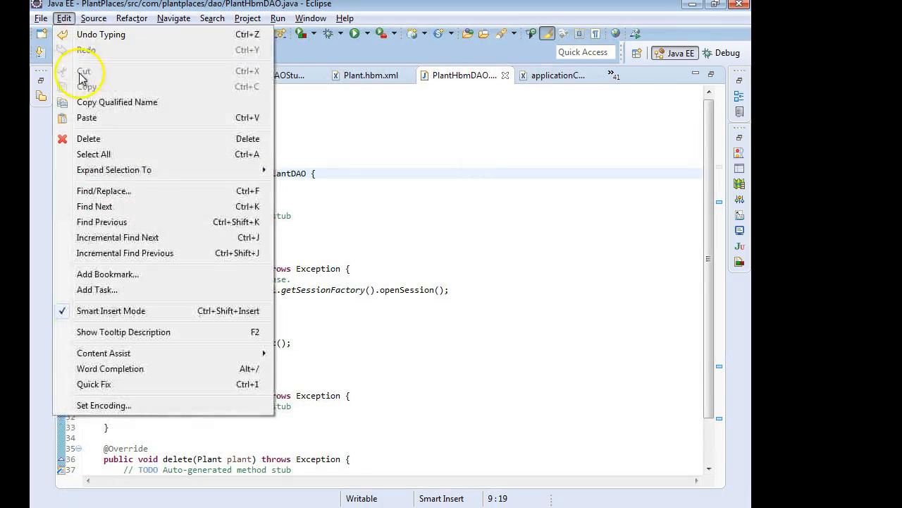
{"action": "left_click", "coordinate": [98, 106]}
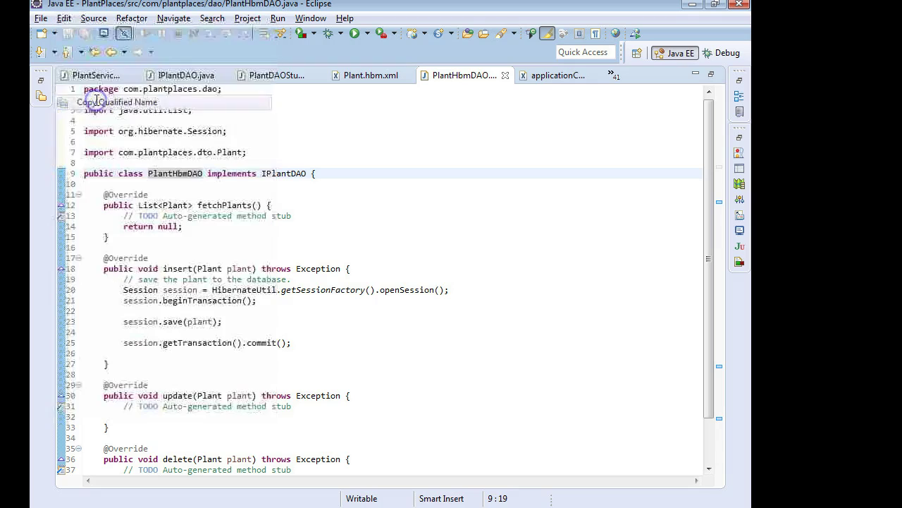
{"action": "left_click", "coordinate": [557, 75]}
{"action": "left_click_drag", "start_coordinate": [327, 175], "coordinate": [426, 175]}
{"action": "left_click", "coordinate": [453, 175]}
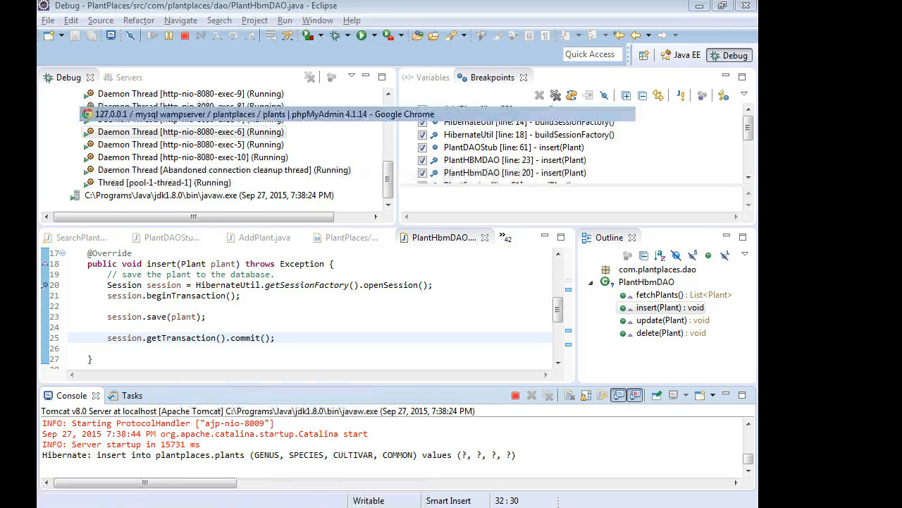
Bring the phpMyAdmin plants table into view, showing rows up to PLANT_ID 12.
{"action": "left_click", "coordinate": [233, 493]}
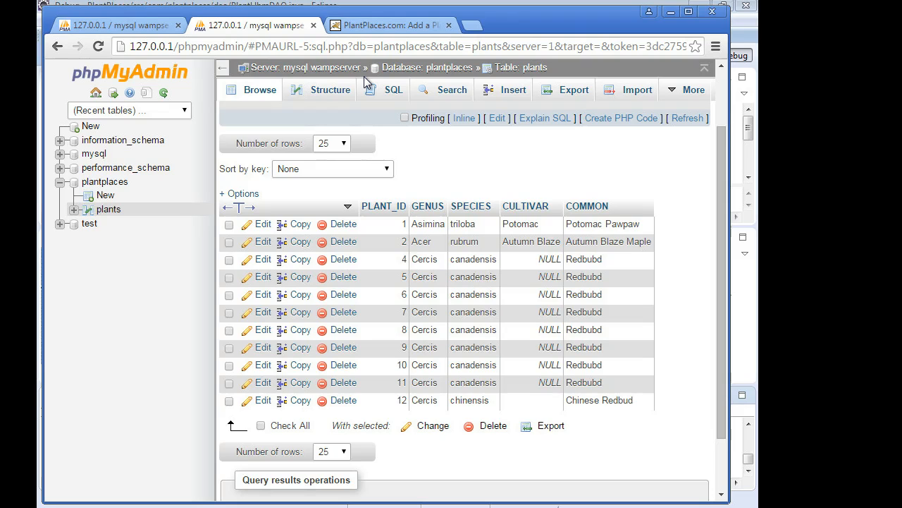
Clear the Genus, Species and Common Name fields of the Add a New Plant form.
{"action": "left_click", "coordinate": [385, 25]}
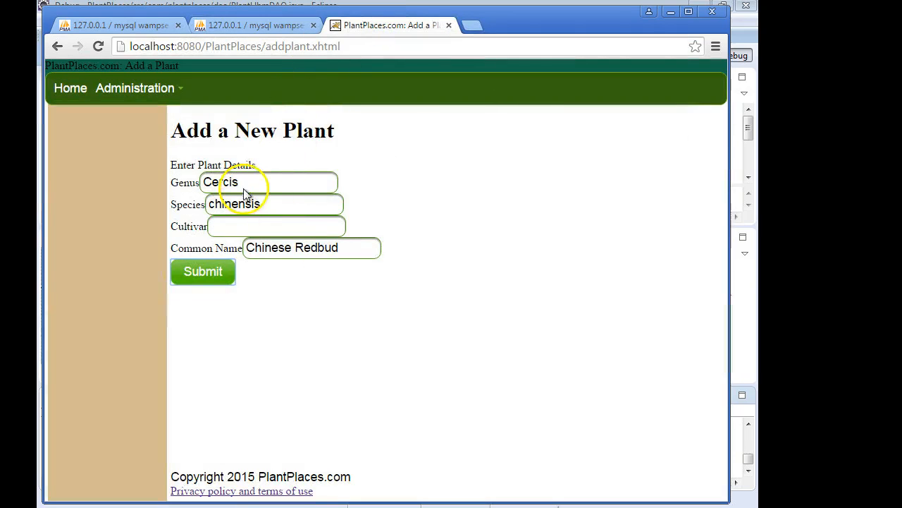
{"action": "left_click_drag", "start_coordinate": [252, 182], "coordinate": [67, 181]}
{"action": "key", "text": "BackSpace"}
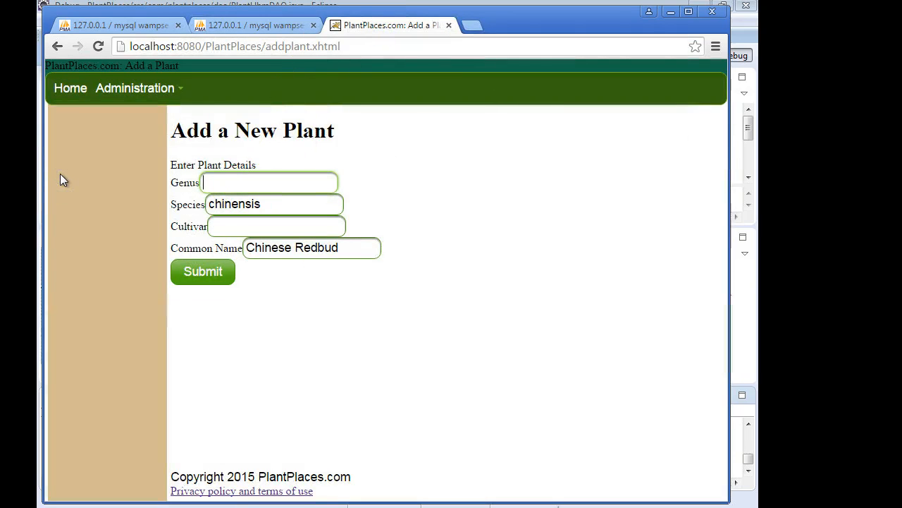
{"action": "left_click_drag", "start_coordinate": [267, 205], "coordinate": [41, 149]}
{"action": "key", "text": "BackSpace"}
{"action": "left_click_drag", "start_coordinate": [339, 247], "coordinate": [157, 233]}
{"action": "key", "text": "BackSpace"}
{"action": "left_click", "coordinate": [247, 185]}
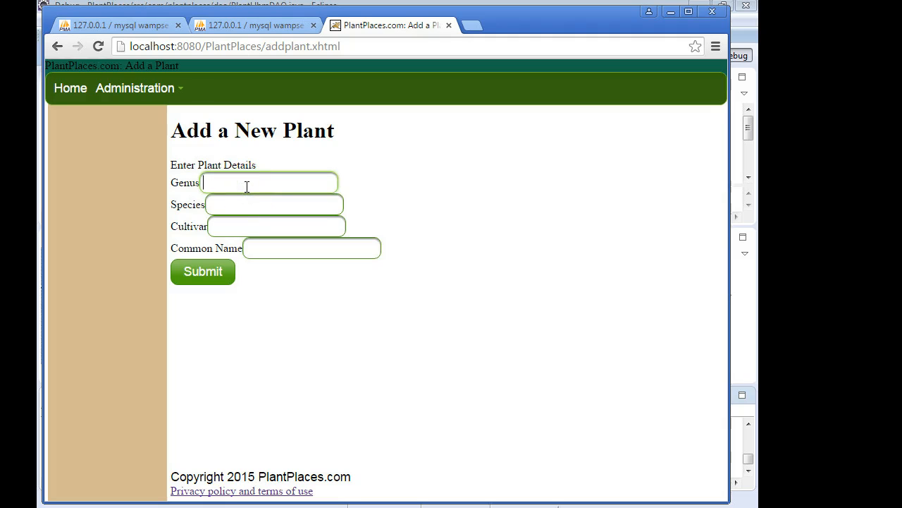
Glance at the Eclipse debugger, then check the phpMyAdmin plants table still ends at row 12.
{"action": "key", "text": "alt+Tab"}
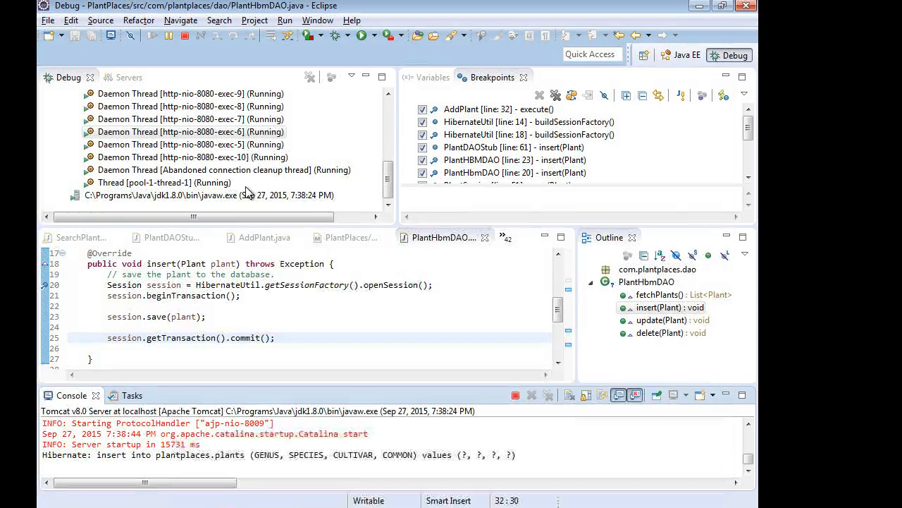
{"action": "key", "text": "alt+Tab"}
{"action": "left_click", "coordinate": [270, 26]}
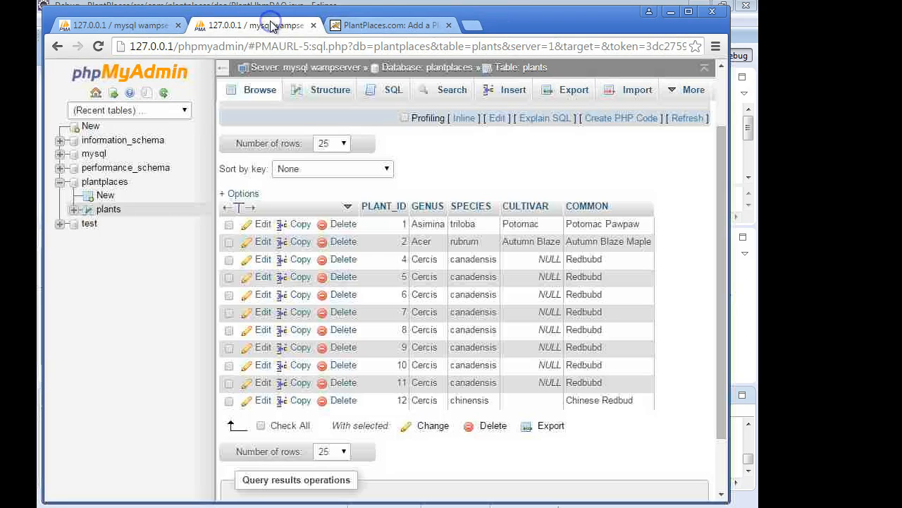
Fill the form with Quercus, rubrum, cultivar Pleasant Ridge and common name Pleasant Ridge Red Oak.
{"action": "left_click", "coordinate": [368, 26]}
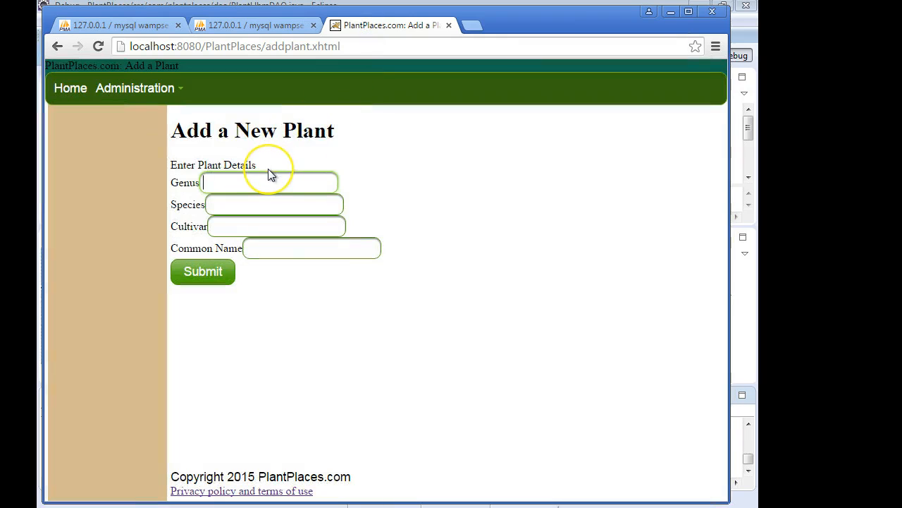
{"action": "type", "text": "Quercus"}
{"action": "key", "text": "Tab"}
{"action": "type", "text": "rur"}
{"action": "key", "text": "BackSpace"}
{"action": "type", "text": "brum"}
{"action": "key", "text": "Tab"}
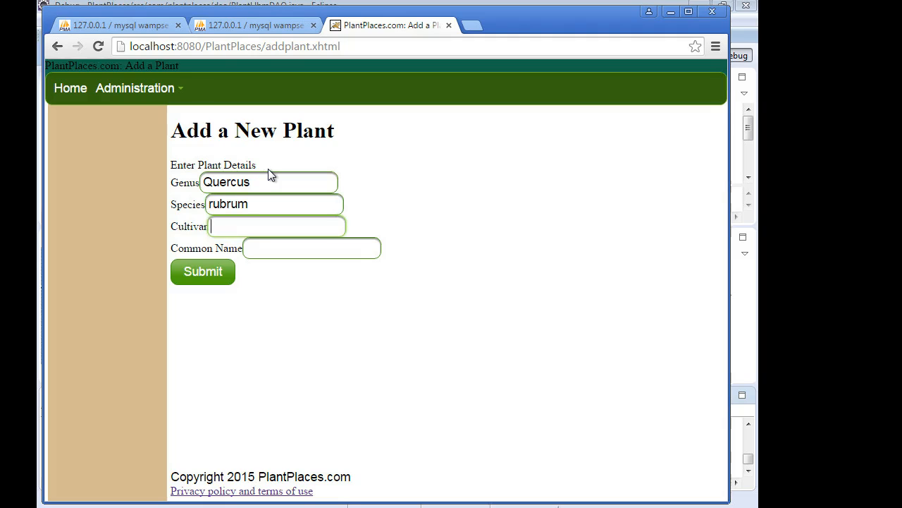
{"action": "type", "text": "Pleas"}
{"action": "type", "text": "ant Rdige"}
{"action": "key", "text": "BackSpace"}
{"action": "key", "text": "BackSpace"}
{"action": "key", "text": "BackSpace"}
{"action": "key", "text": "BackSpace"}
{"action": "type", "text": "idge"}
{"action": "key", "text": "Tab"}
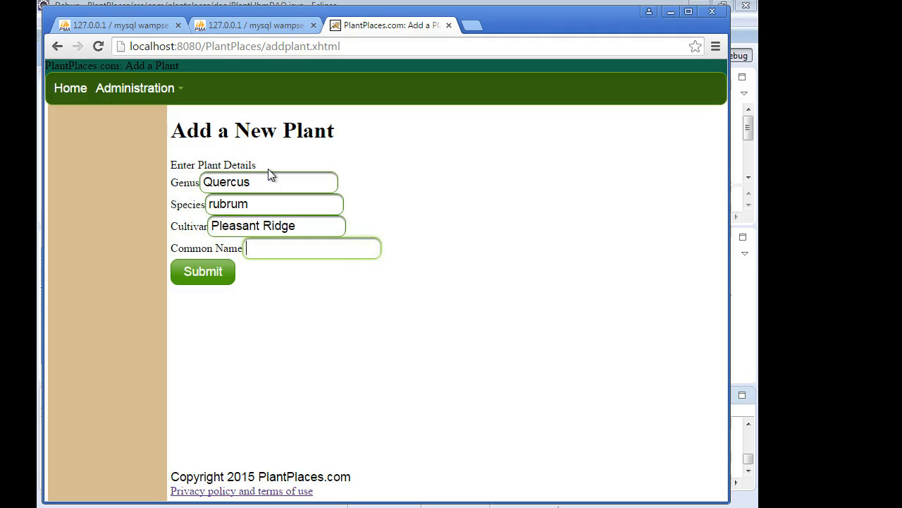
{"action": "type", "text": "Pleasant Rdi"}
{"action": "key", "text": "BackSpace"}
{"action": "key", "text": "BackSpace"}
{"action": "type", "text": "idge Red Oak"}
Submit the new plant so the Eclipse debugger pauses in AddPlant.execute.
{"action": "left_click", "coordinate": [205, 273]}
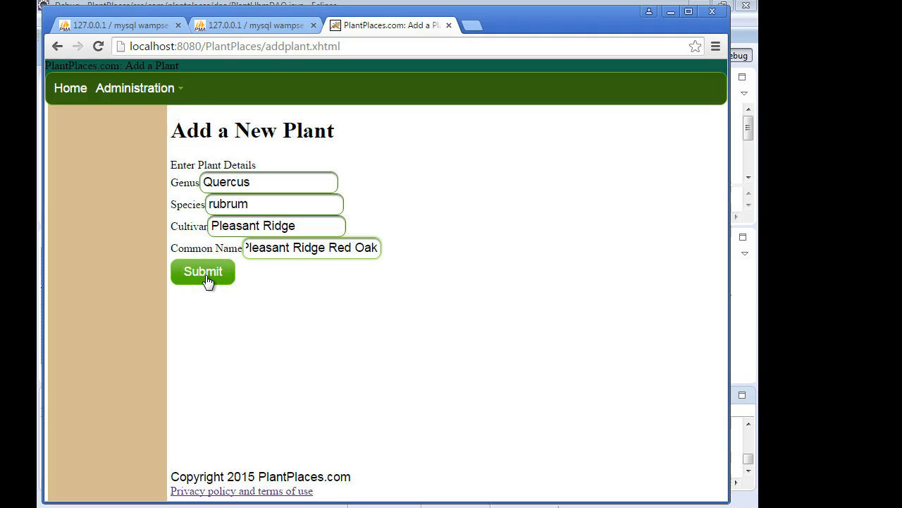
{"action": "left_click", "coordinate": [203, 272]}
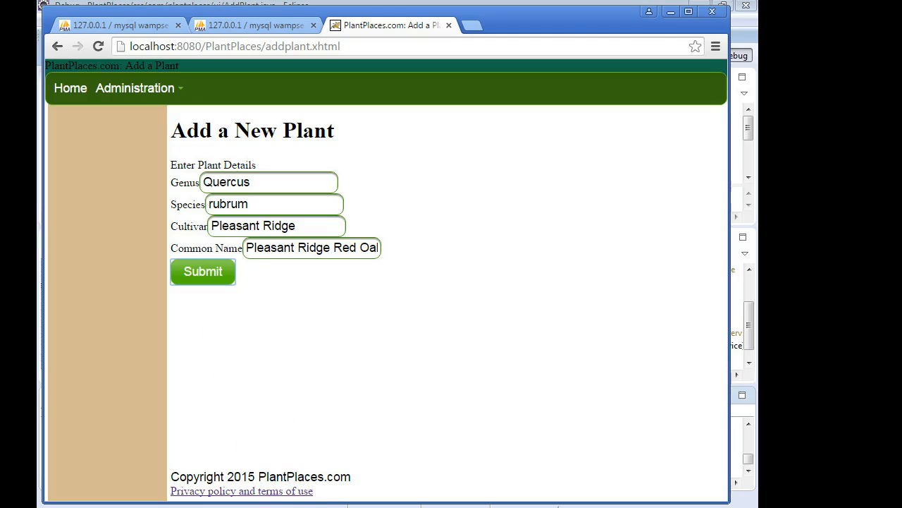
Step through AddPlant.execute to line 38 and step into plantService.save.
{"action": "left_click", "coordinate": [331, 486]}
{"action": "left_click", "coordinate": [307, 289]}
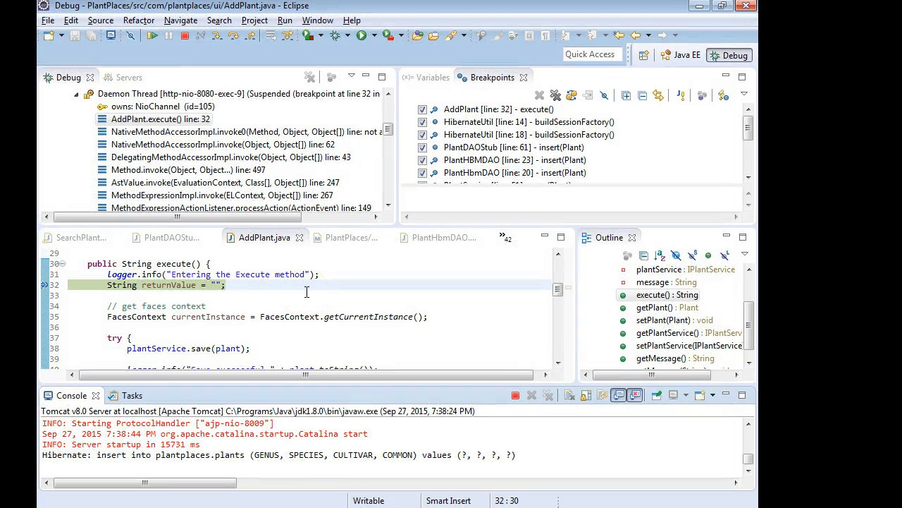
{"action": "left_click", "coordinate": [307, 291]}
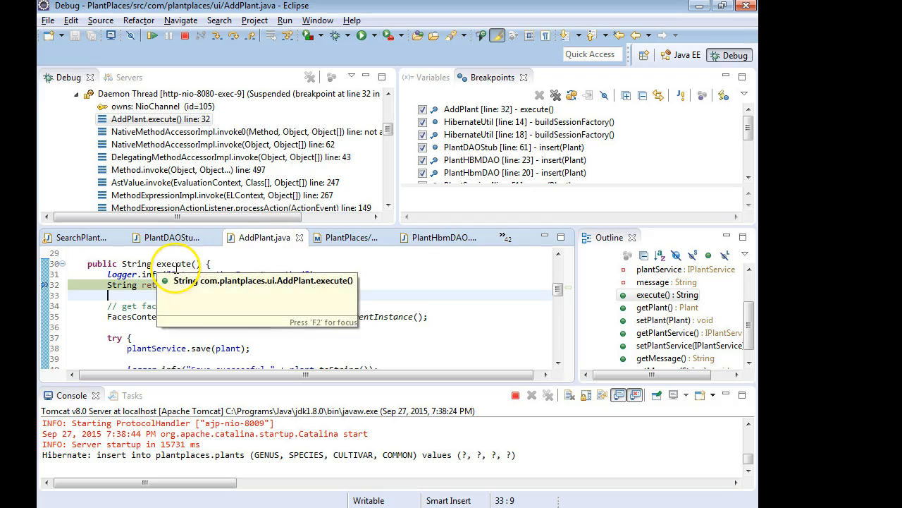
{"action": "left_click", "coordinate": [233, 36]}
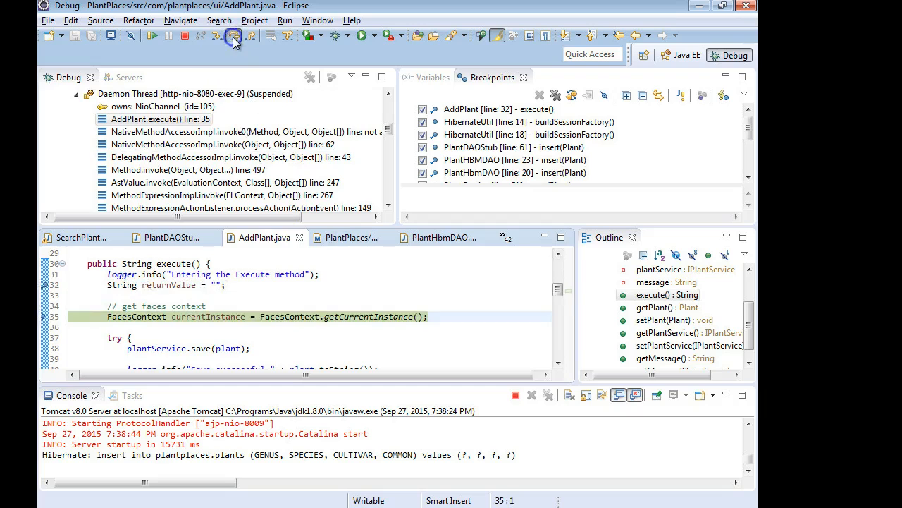
{"action": "left_click", "coordinate": [235, 36]}
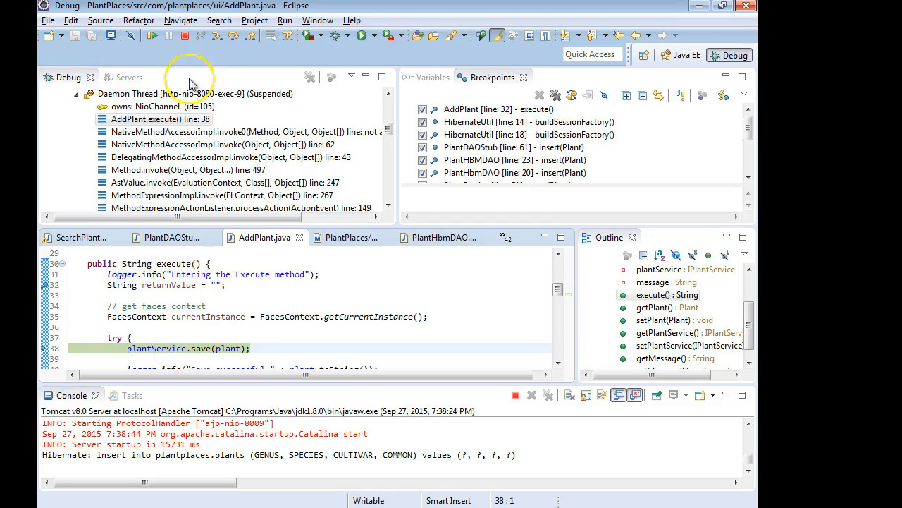
{"action": "left_click", "coordinate": [217, 36]}
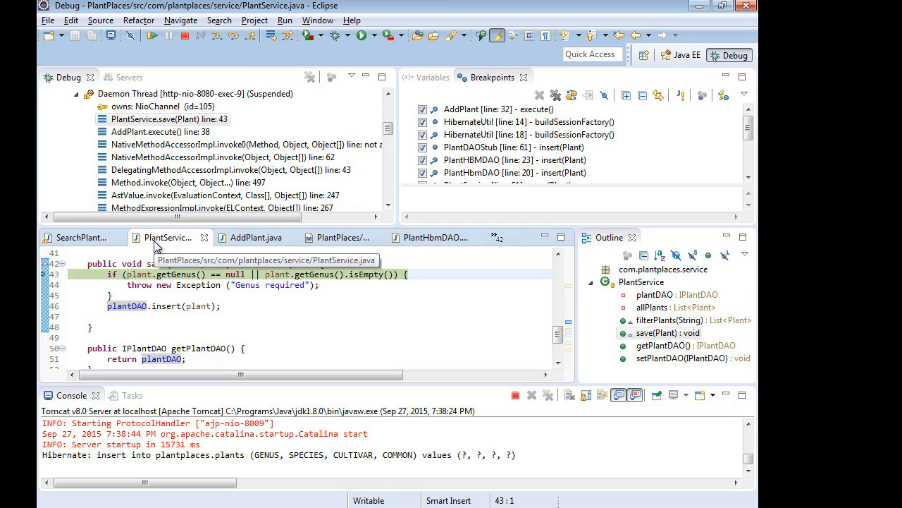
View IPlantDAO's implementers via Ctrl+T, then step past the genus check to the plantDAO.insert call.
{"action": "left_click", "coordinate": [346, 301]}
{"action": "scroll", "coordinate": [345, 301], "scroll_direction": "up", "scroll_amount": 5}
{"action": "scroll", "coordinate": [346, 301], "scroll_direction": "up", "scroll_amount": 5}
{"action": "scroll", "coordinate": [345, 301], "scroll_direction": "up", "scroll_amount": 5}
{"action": "scroll", "coordinate": [303, 303], "scroll_direction": "up", "scroll_amount": 5}
{"action": "scroll", "coordinate": [211, 311], "scroll_direction": "up", "scroll_amount": 5}
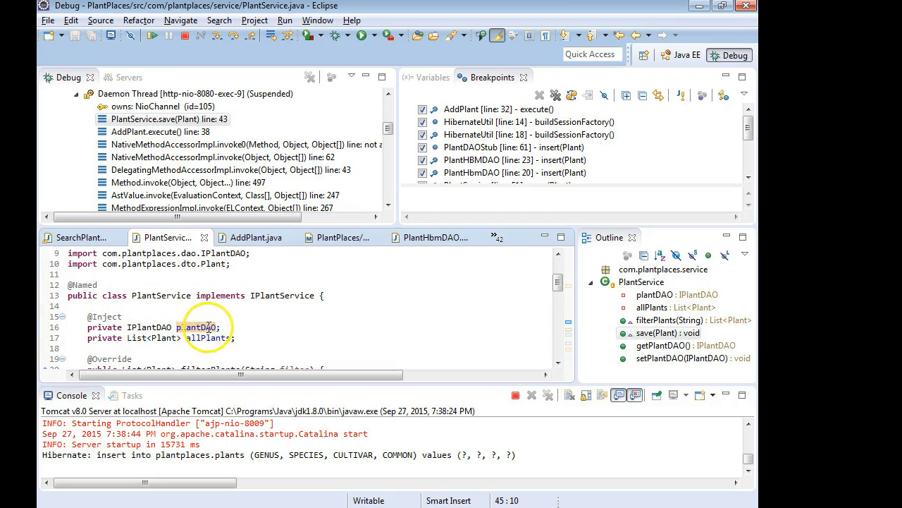
{"action": "left_click", "coordinate": [158, 327]}
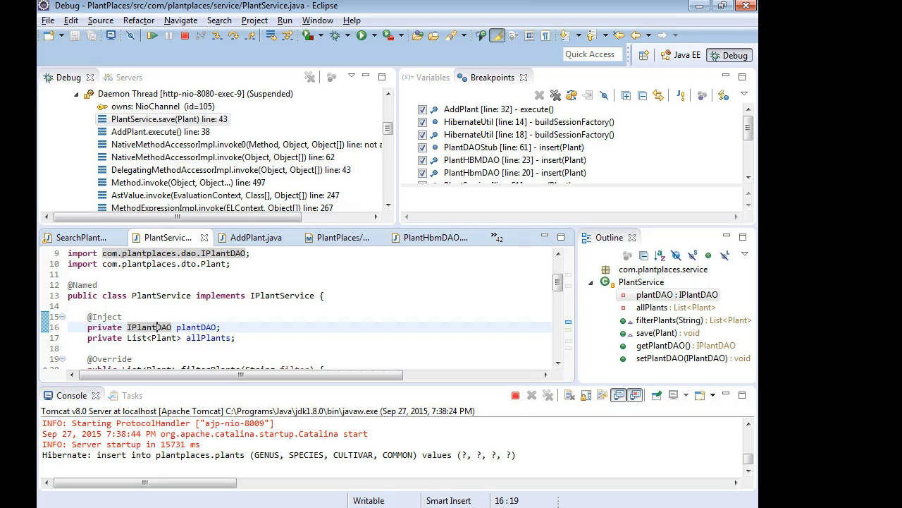
{"action": "key", "text": "ctrl+t"}
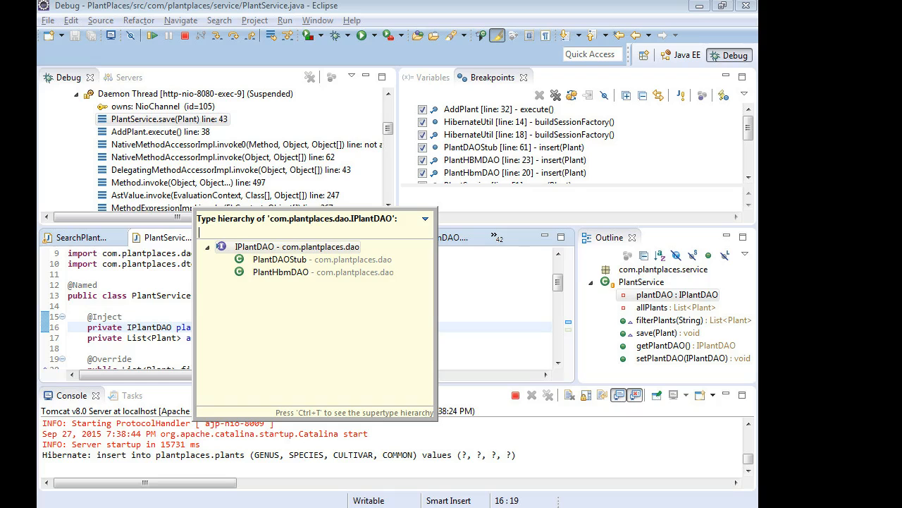
{"action": "left_click", "coordinate": [494, 323]}
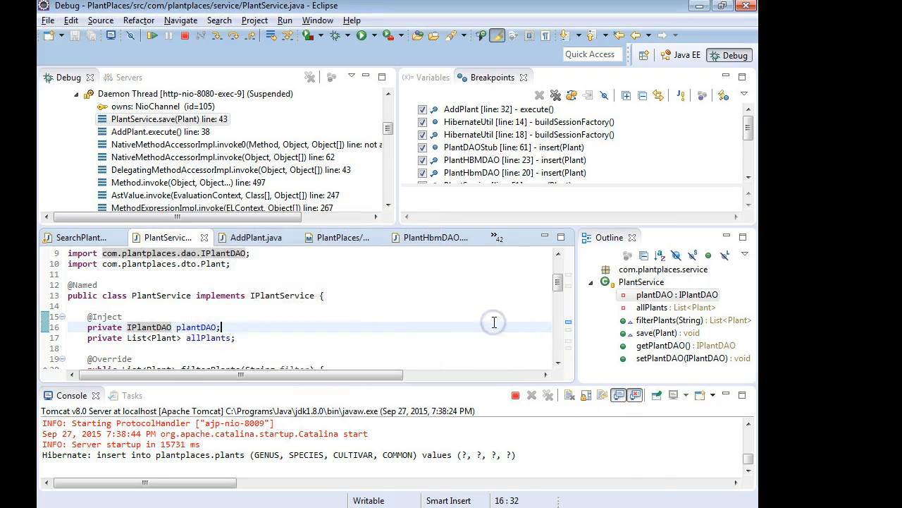
{"action": "scroll", "coordinate": [494, 322], "scroll_direction": "down", "scroll_amount": 4}
{"action": "scroll", "coordinate": [495, 323], "scroll_direction": "down", "scroll_amount": 3}
{"action": "scroll", "coordinate": [494, 322], "scroll_direction": "down", "scroll_amount": 2}
{"action": "scroll", "coordinate": [486, 323], "scroll_direction": "down", "scroll_amount": 2}
{"action": "scroll", "coordinate": [483, 324], "scroll_direction": "down", "scroll_amount": 2}
{"action": "scroll", "coordinate": [483, 324], "scroll_direction": "down", "scroll_amount": 2}
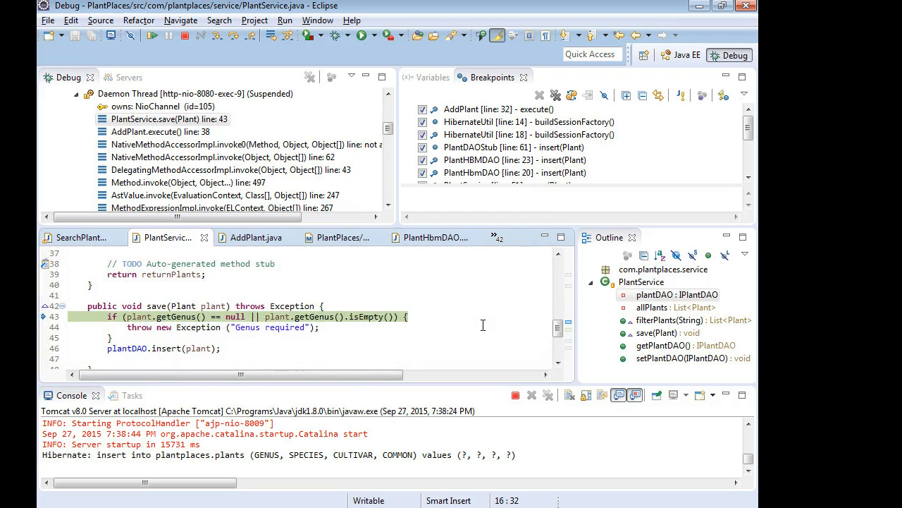
{"action": "scroll", "coordinate": [483, 325], "scroll_direction": "down", "scroll_amount": 1}
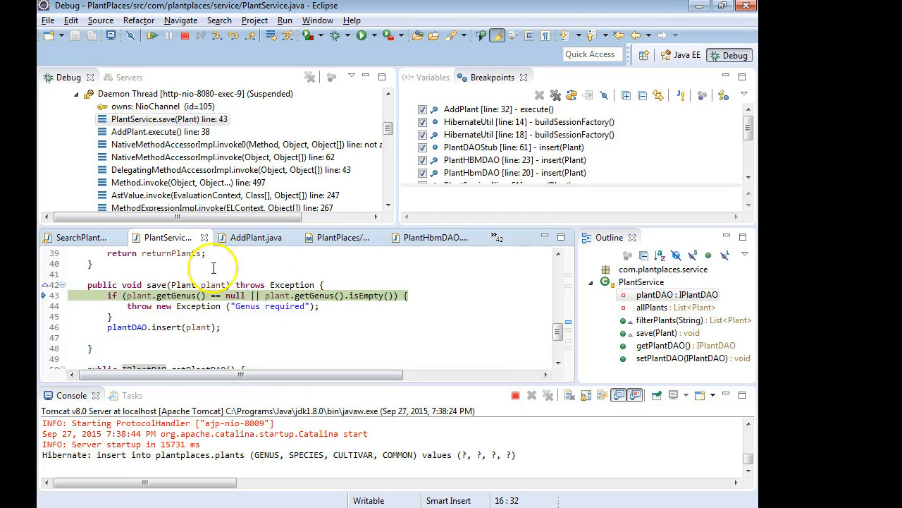
{"action": "left_click", "coordinate": [238, 36]}
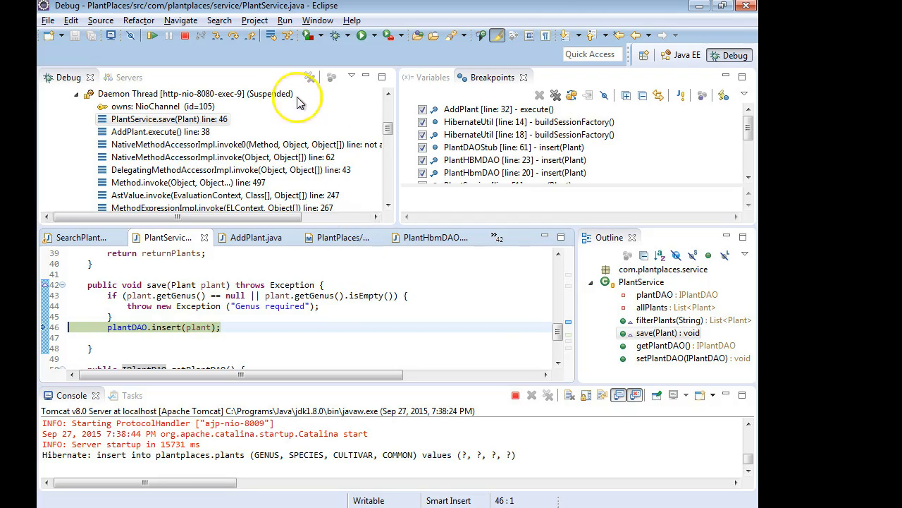
Step into plantDAO.insert, reaching PlantHbmDAO.insert line 20 where the session opens.
{"action": "left_click", "coordinate": [217, 36]}
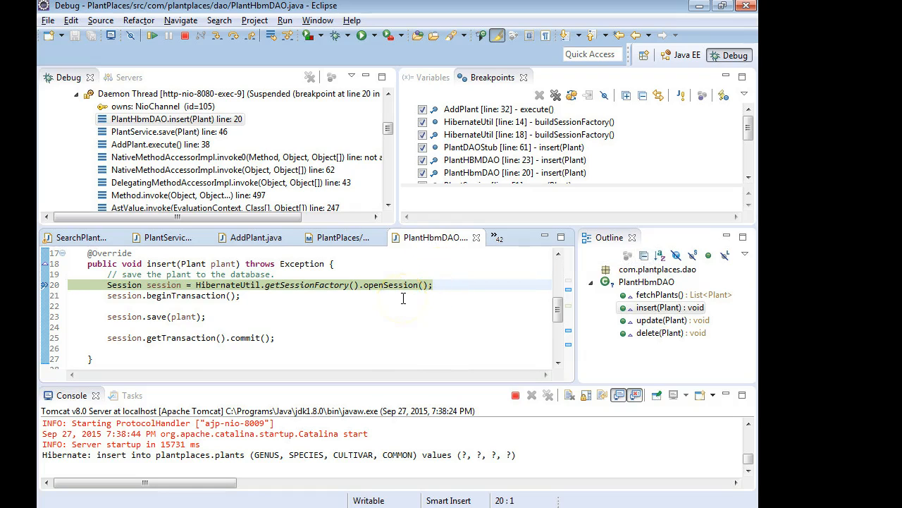
{"action": "key", "text": "ctrl+shift+r"}
{"action": "type", "text": "appli"}
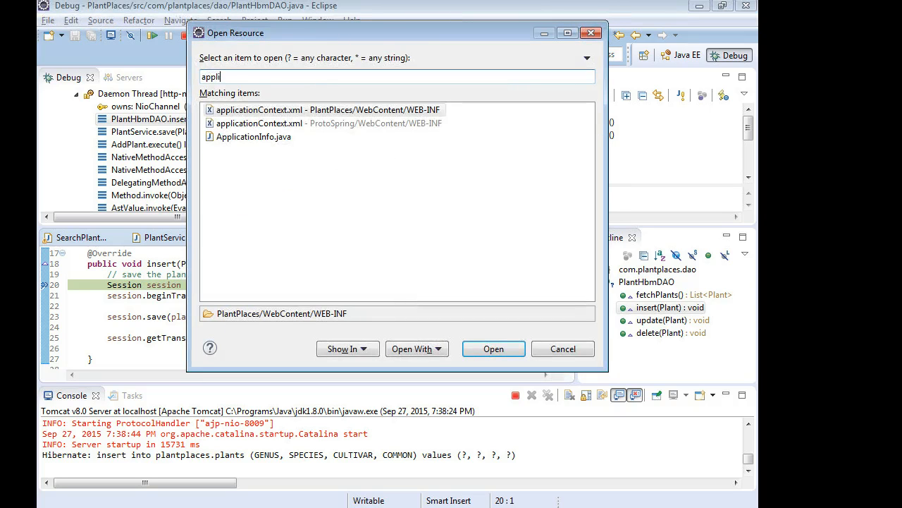
{"action": "key", "text": "Return"}
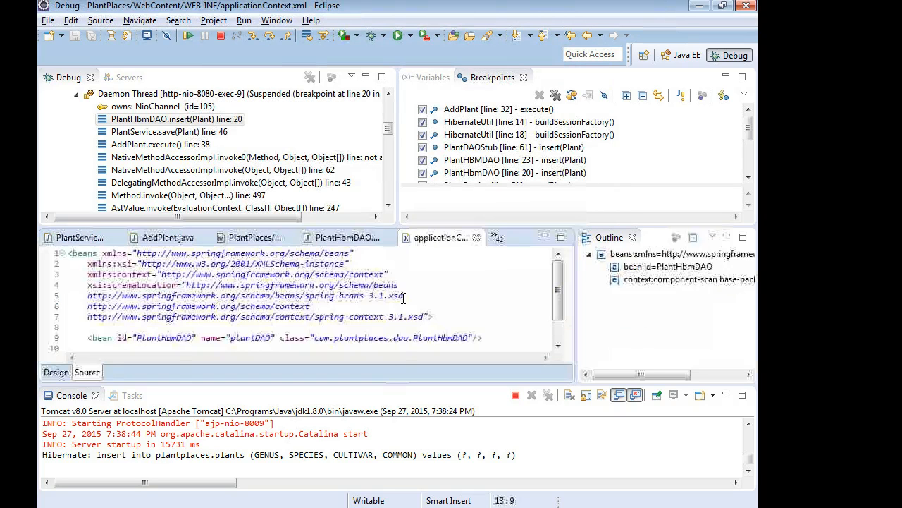
{"action": "key", "text": "ctrl+m"}
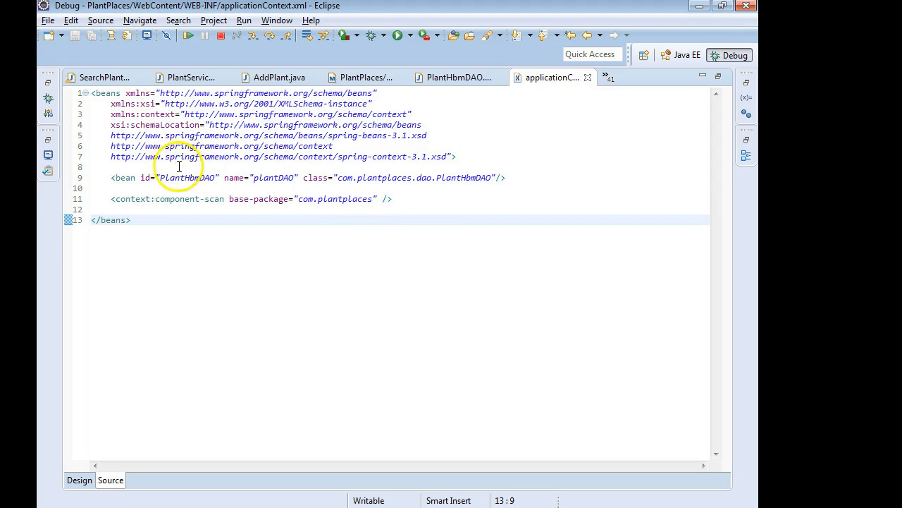
{"action": "left_click_drag", "start_coordinate": [111, 178], "coordinate": [506, 178]}
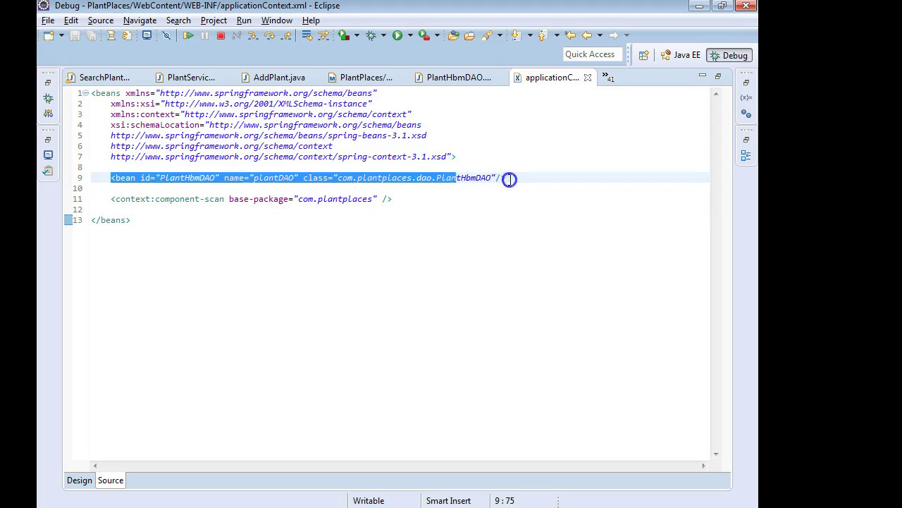
{"action": "left_click", "coordinate": [406, 199]}
{"action": "left_click_drag", "start_coordinate": [392, 199], "coordinate": [111, 200]}
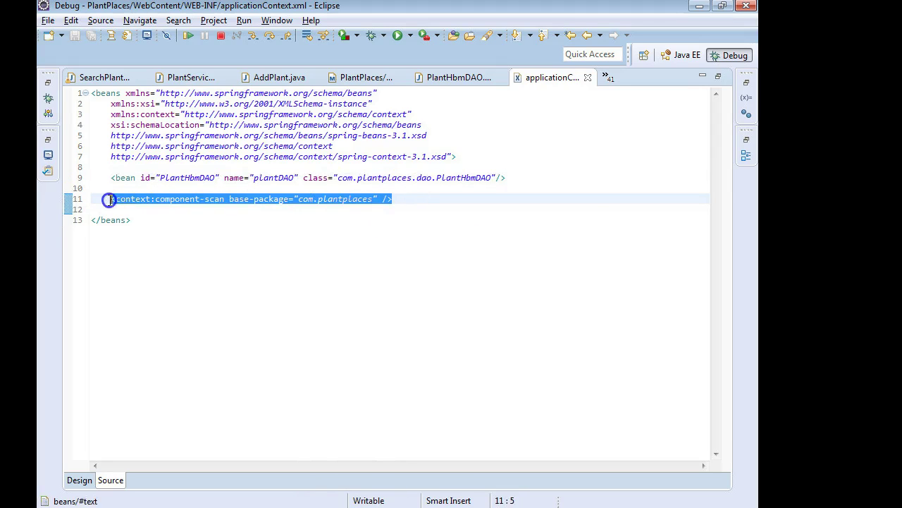
{"action": "left_click", "coordinate": [436, 178]}
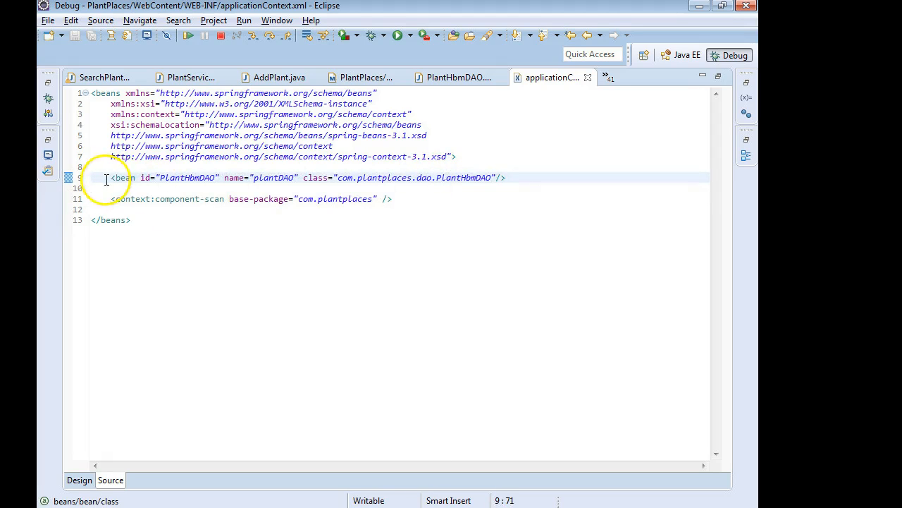
{"action": "left_click_drag", "start_coordinate": [112, 178], "coordinate": [296, 212]}
{"action": "left_click", "coordinate": [247, 217]}
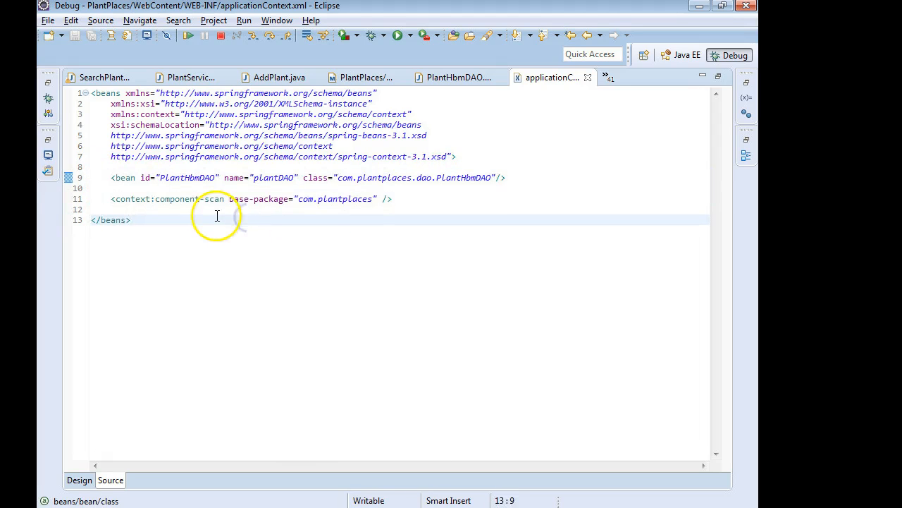
{"action": "left_click", "coordinate": [217, 209]}
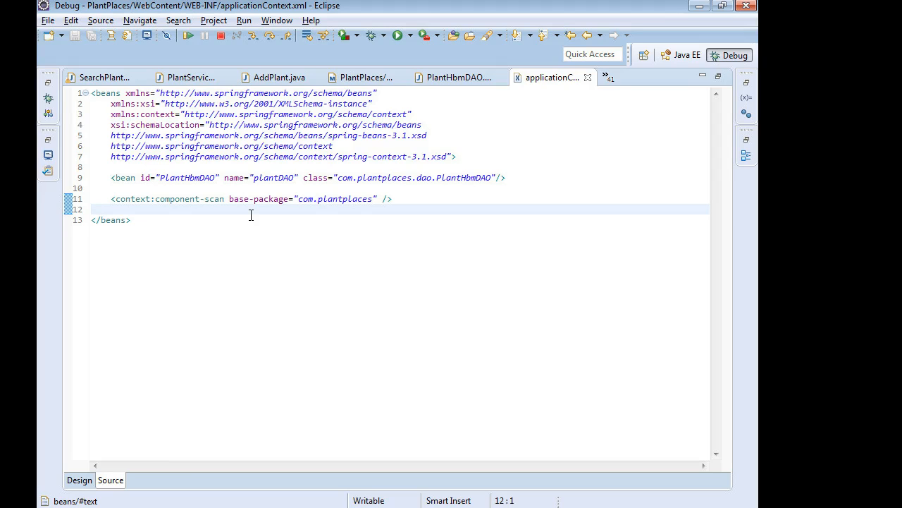
{"action": "left_click_drag", "start_coordinate": [505, 177], "coordinate": [111, 178]}
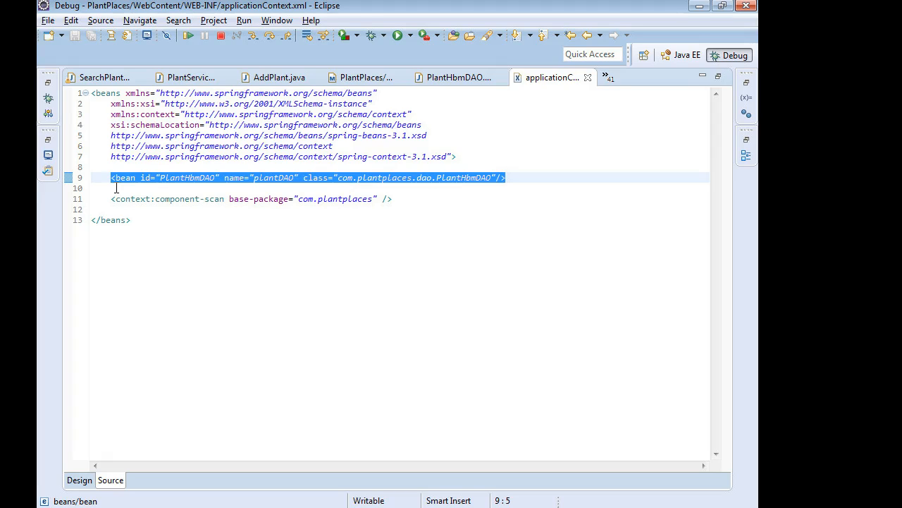
{"action": "left_click", "coordinate": [359, 199]}
{"action": "left_click", "coordinate": [167, 200]}
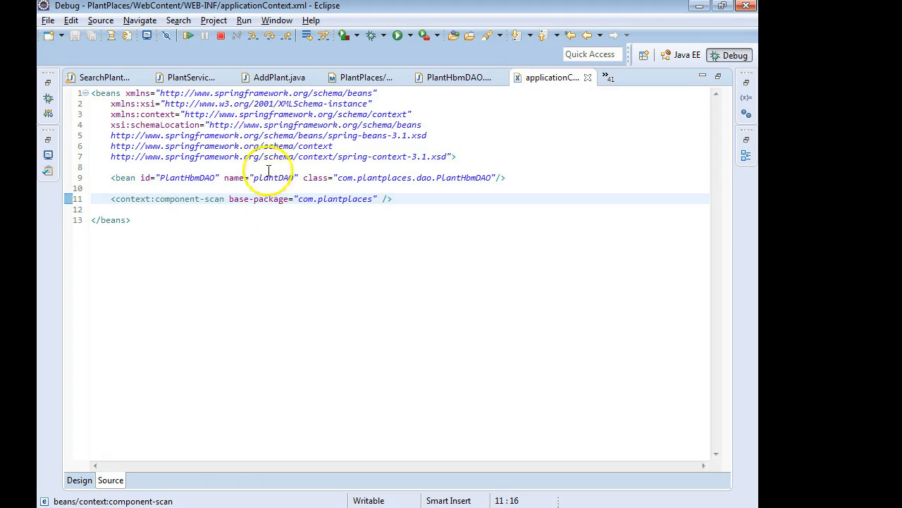
Step into getSessionFactory in HibernateUtil and return back to PlantHbmDAO.insert.
{"action": "left_click", "coordinate": [451, 78]}
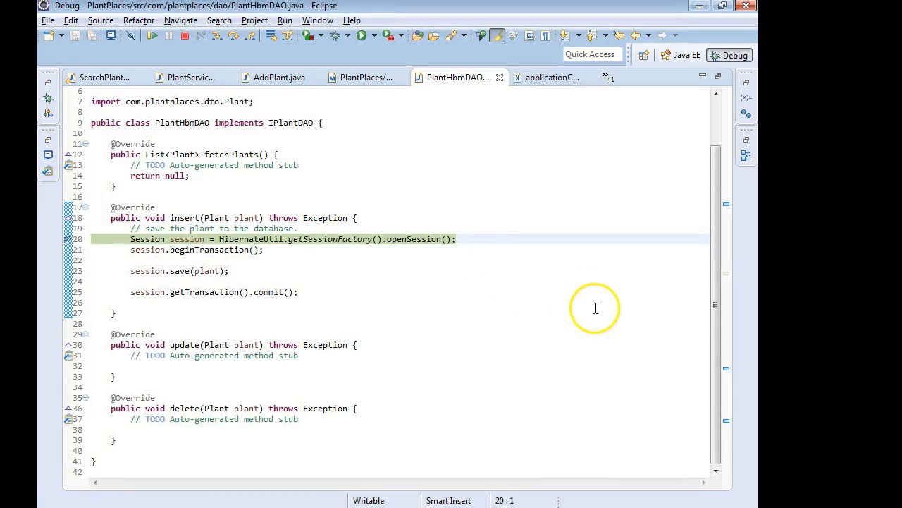
{"action": "left_click", "coordinate": [217, 37]}
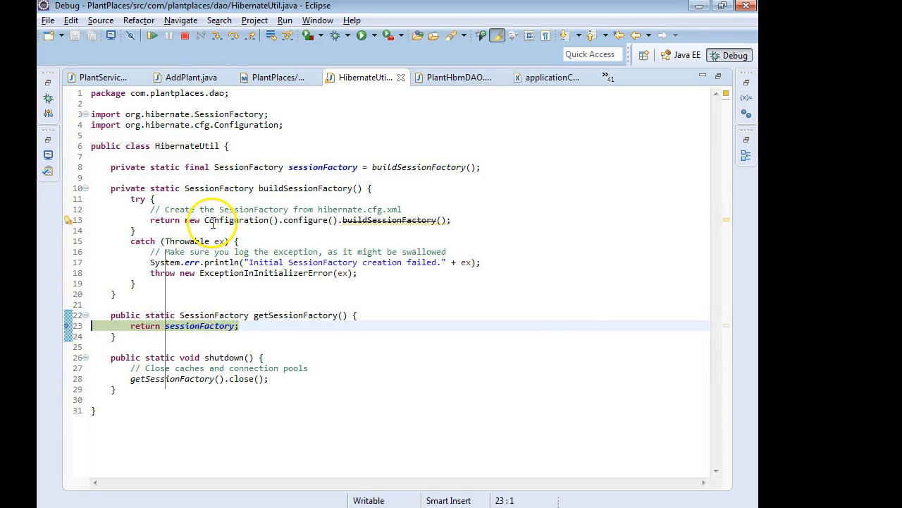
{"action": "left_click", "coordinate": [355, 349]}
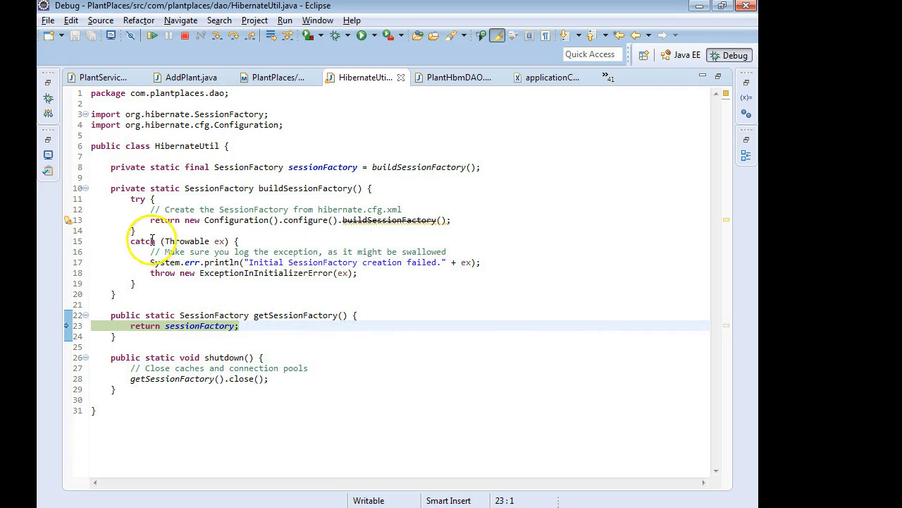
{"action": "left_click", "coordinate": [234, 35]}
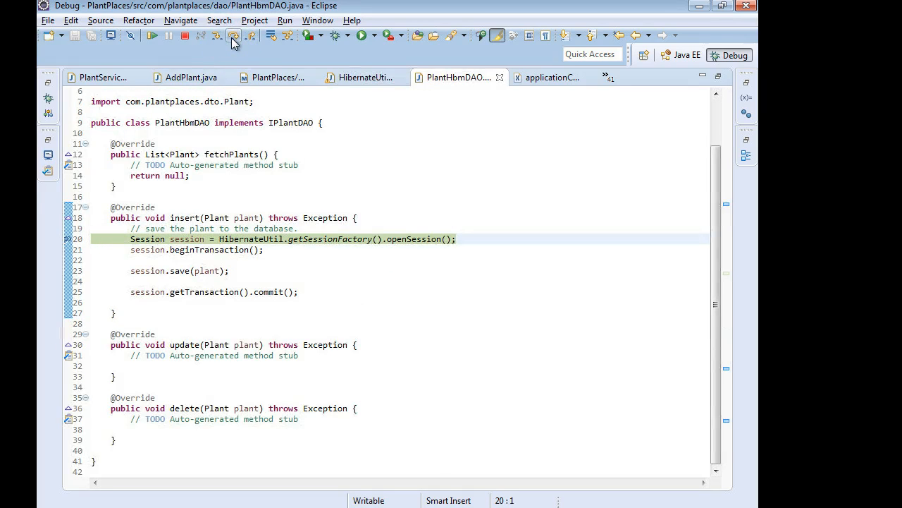
Step over openSession, beginTransaction, save and commit, see the Hibernate insert log, and resume.
{"action": "left_click", "coordinate": [234, 37]}
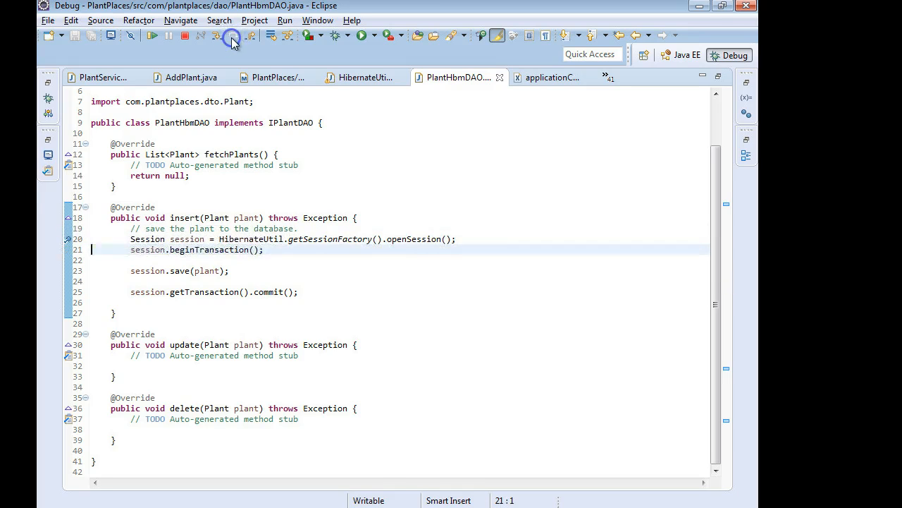
{"action": "left_click", "coordinate": [235, 39]}
{"action": "left_click", "coordinate": [235, 39]}
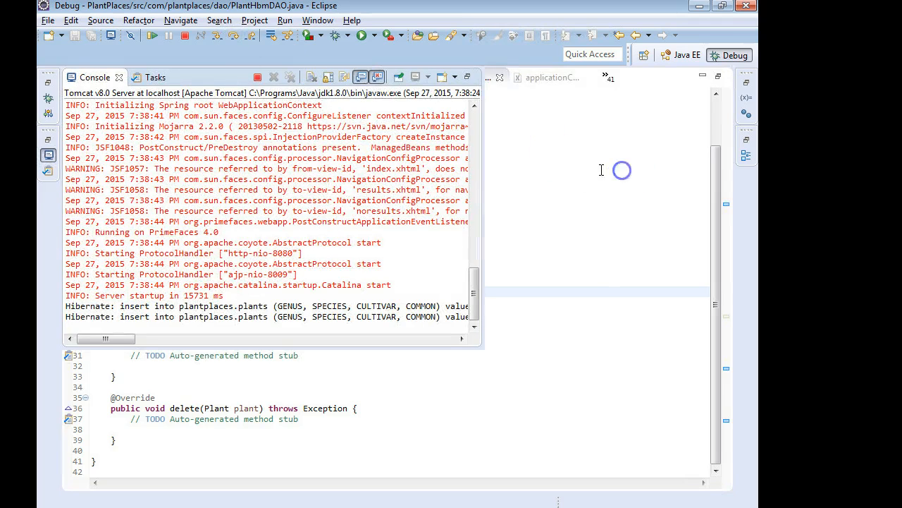
{"action": "left_click", "coordinate": [493, 120]}
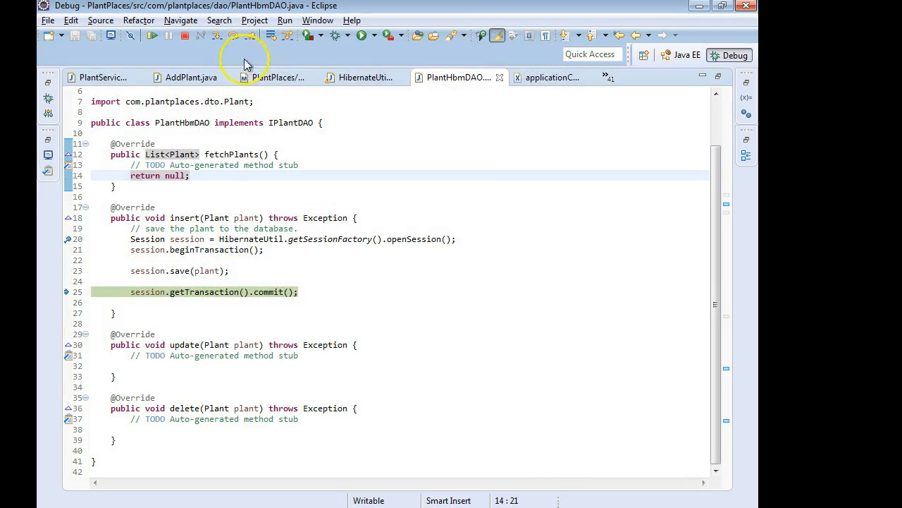
{"action": "left_click", "coordinate": [234, 36]}
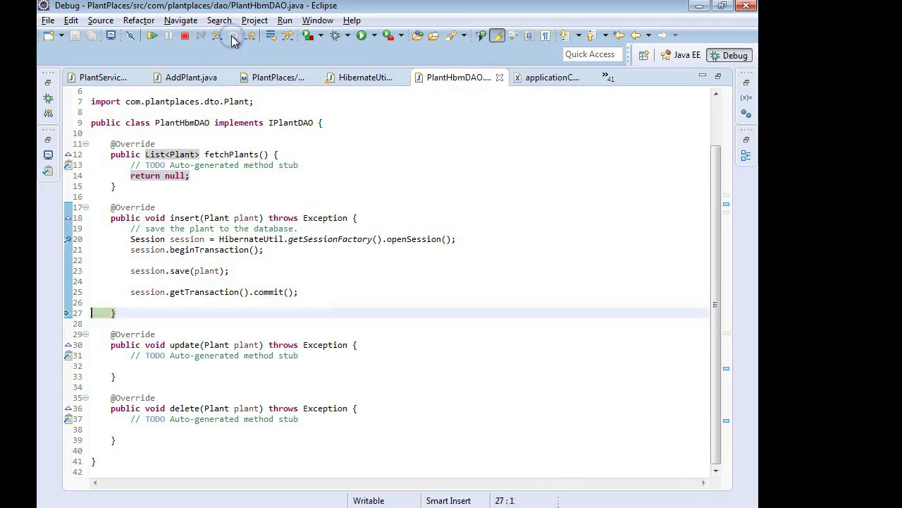
{"action": "left_click", "coordinate": [152, 35]}
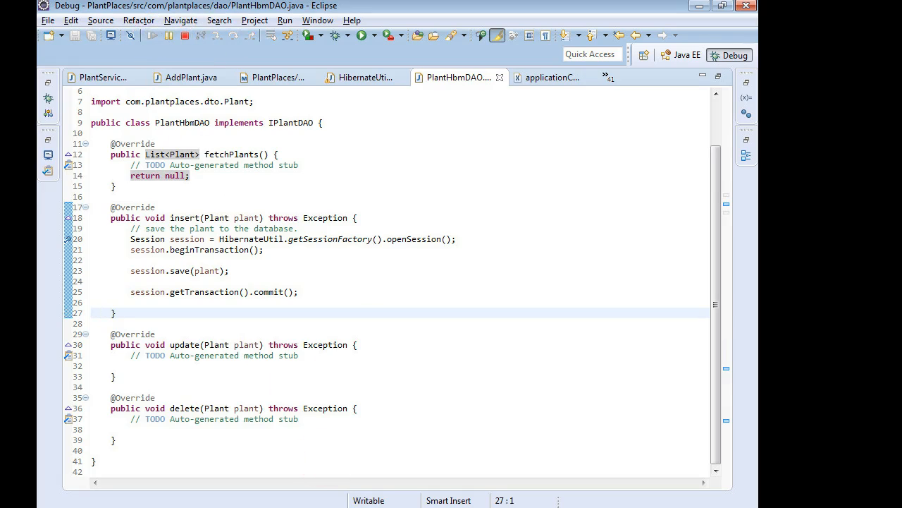
Browse and refresh the phpMyAdmin plants table so new row 13, Quercus rubrum Pleasant Ridge, appears.
{"action": "key", "text": "alt+Tab"}
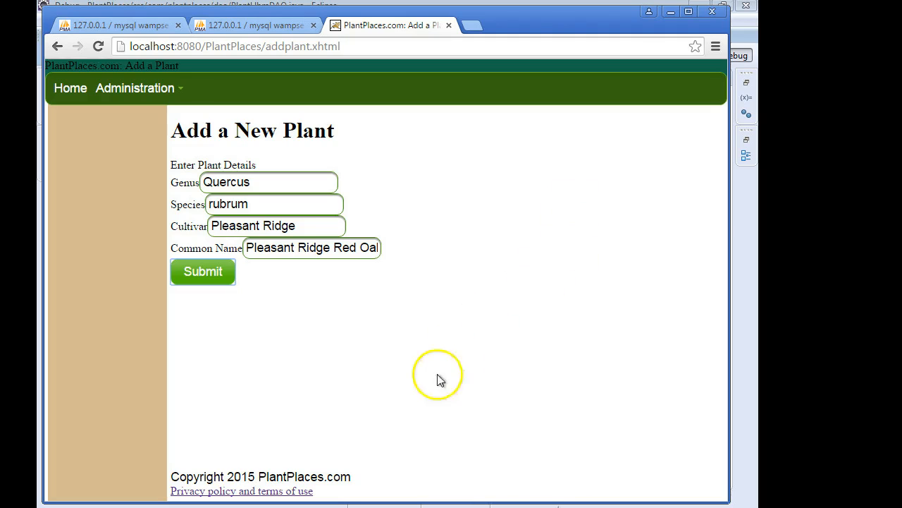
{"action": "left_click", "coordinate": [243, 26]}
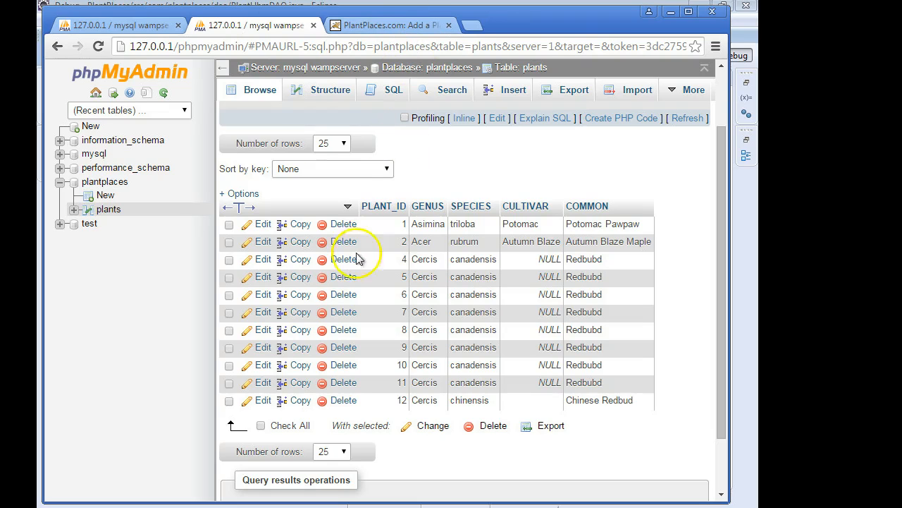
{"action": "left_click", "coordinate": [243, 225]}
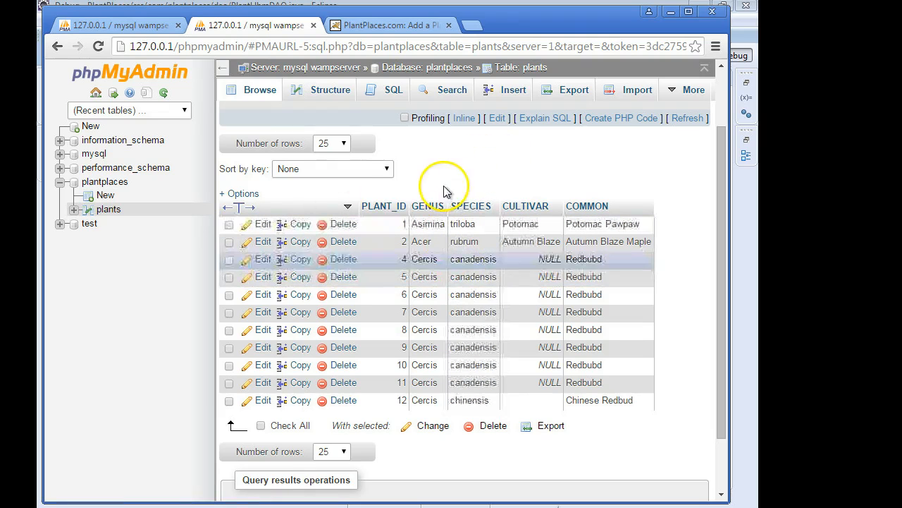
{"action": "left_click", "coordinate": [471, 206]}
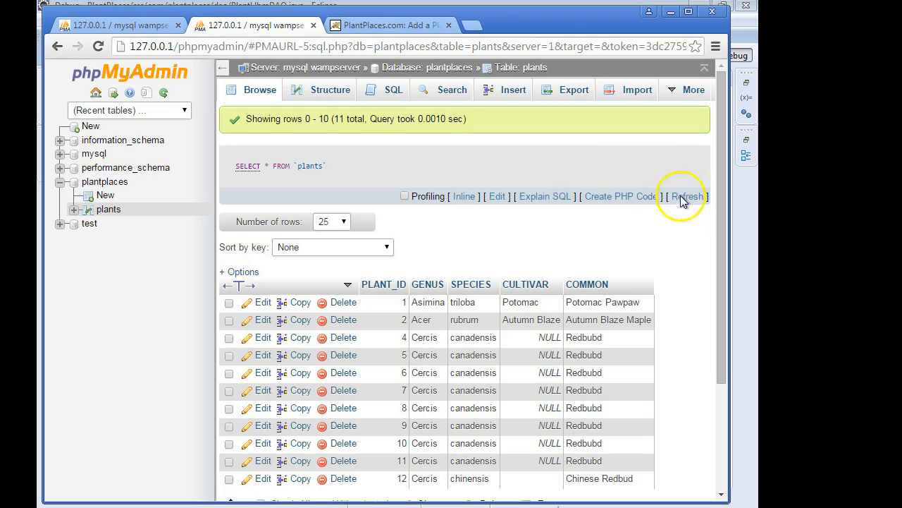
{"action": "left_click", "coordinate": [684, 198]}
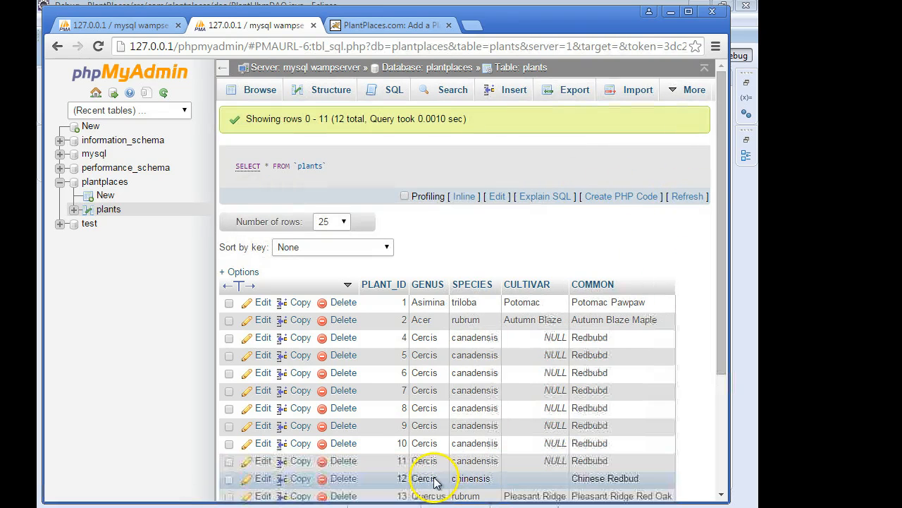
{"action": "scroll", "coordinate": [429, 473], "scroll_direction": "down", "scroll_amount": 3}
{"action": "scroll", "coordinate": [429, 473], "scroll_direction": "down", "scroll_amount": 2}
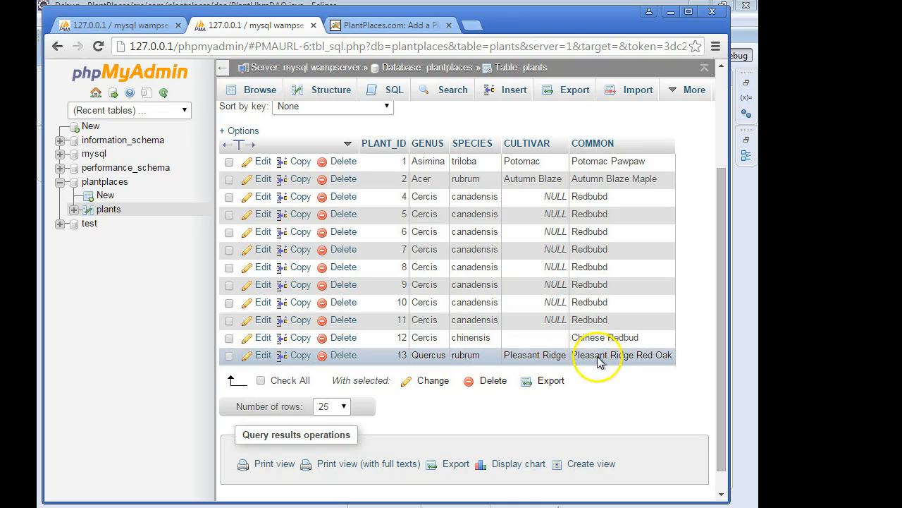
Return to the Add a New Plant page still holding the Quercus rubrum entry.
{"action": "left_click", "coordinate": [400, 25]}
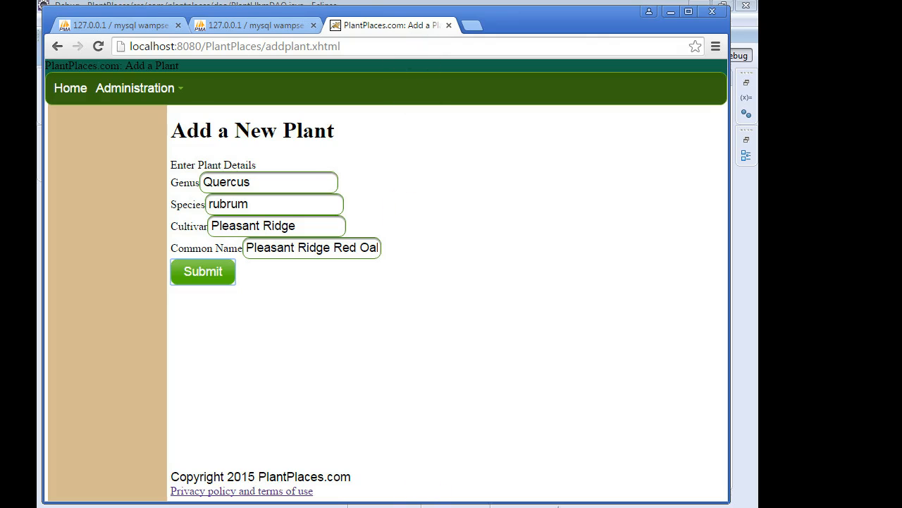
Highlight the session-opening, beginTransaction and commit lines in PlantHbmDAO.insert for review.
{"action": "key", "text": "alt+Tab"}
{"action": "left_click", "coordinate": [202, 292]}
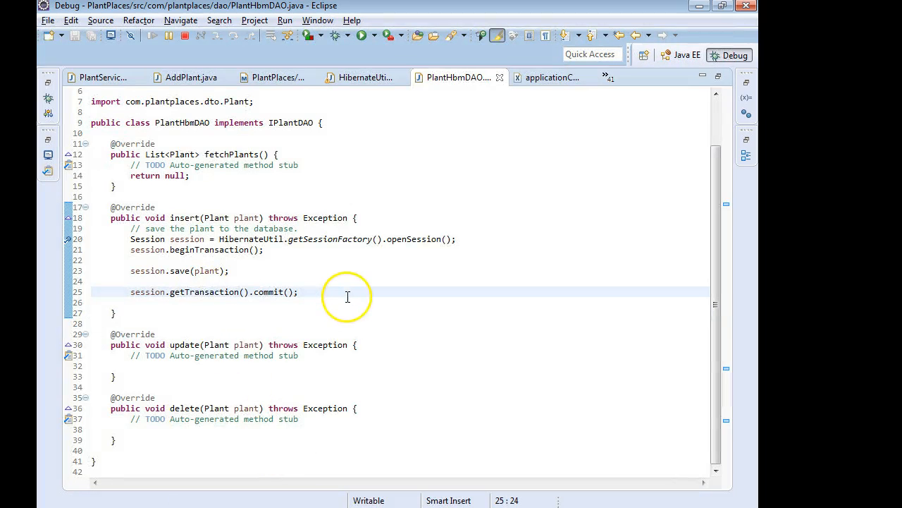
{"action": "left_click_drag", "start_coordinate": [298, 292], "coordinate": [123, 293]}
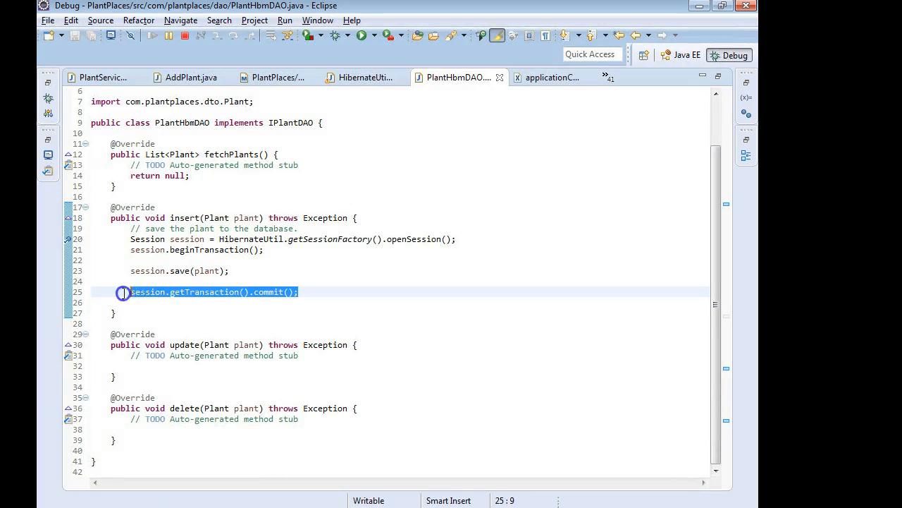
{"action": "left_click", "coordinate": [260, 260]}
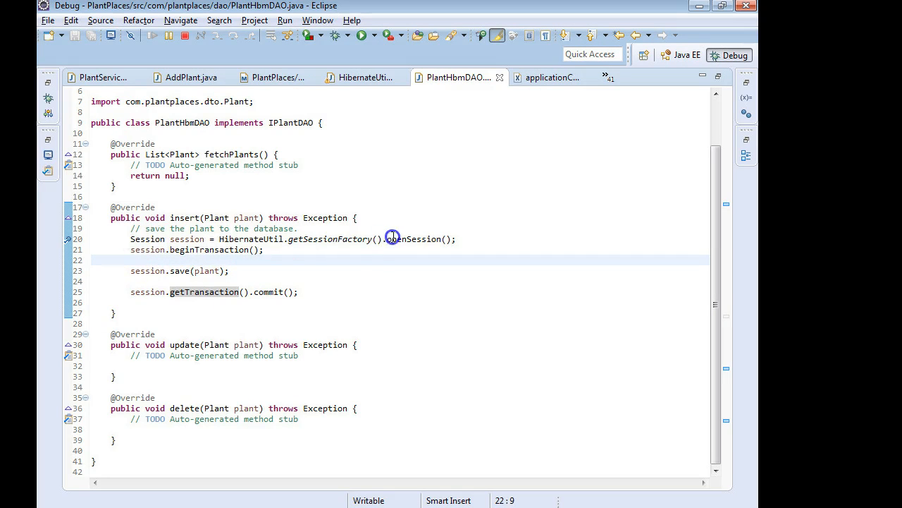
{"action": "key", "text": "shift+Up"}
{"action": "key", "text": "shift+Up"}
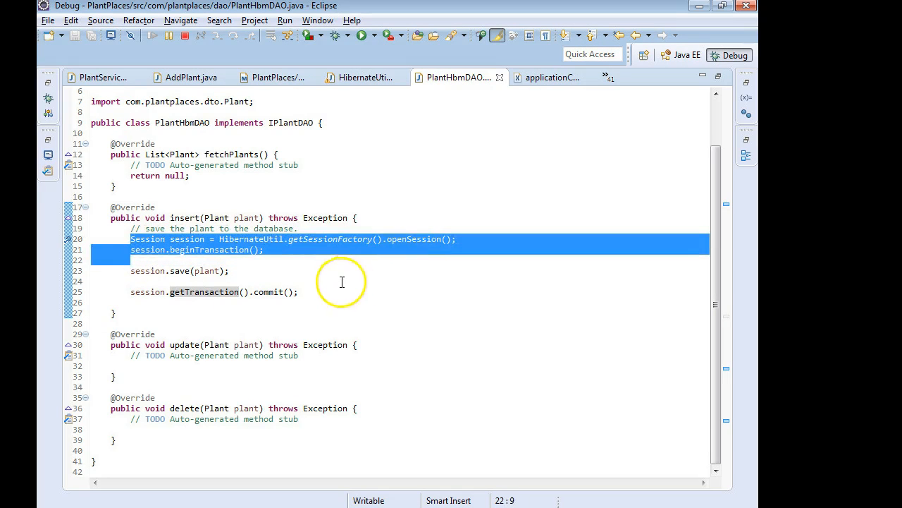
{"action": "left_click", "coordinate": [342, 283]}
{"action": "left_click", "coordinate": [301, 292]}
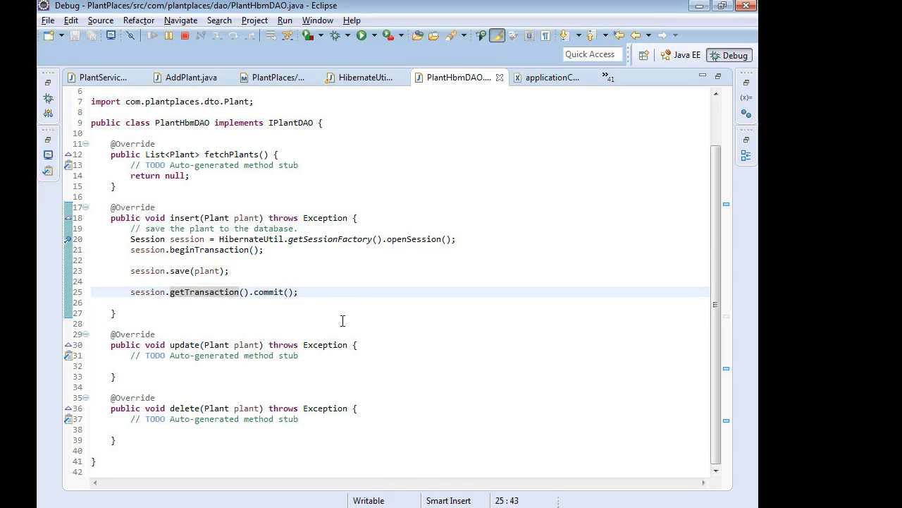
{"action": "left_click", "coordinate": [288, 258]}
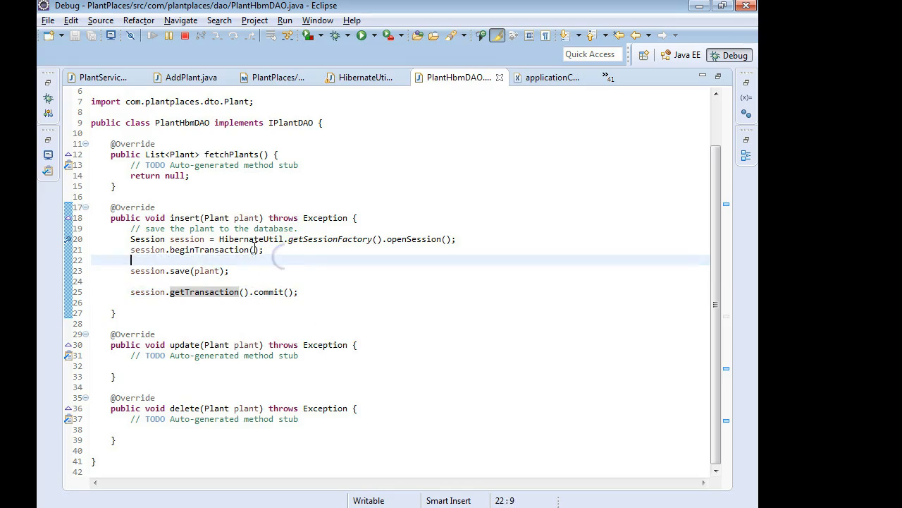